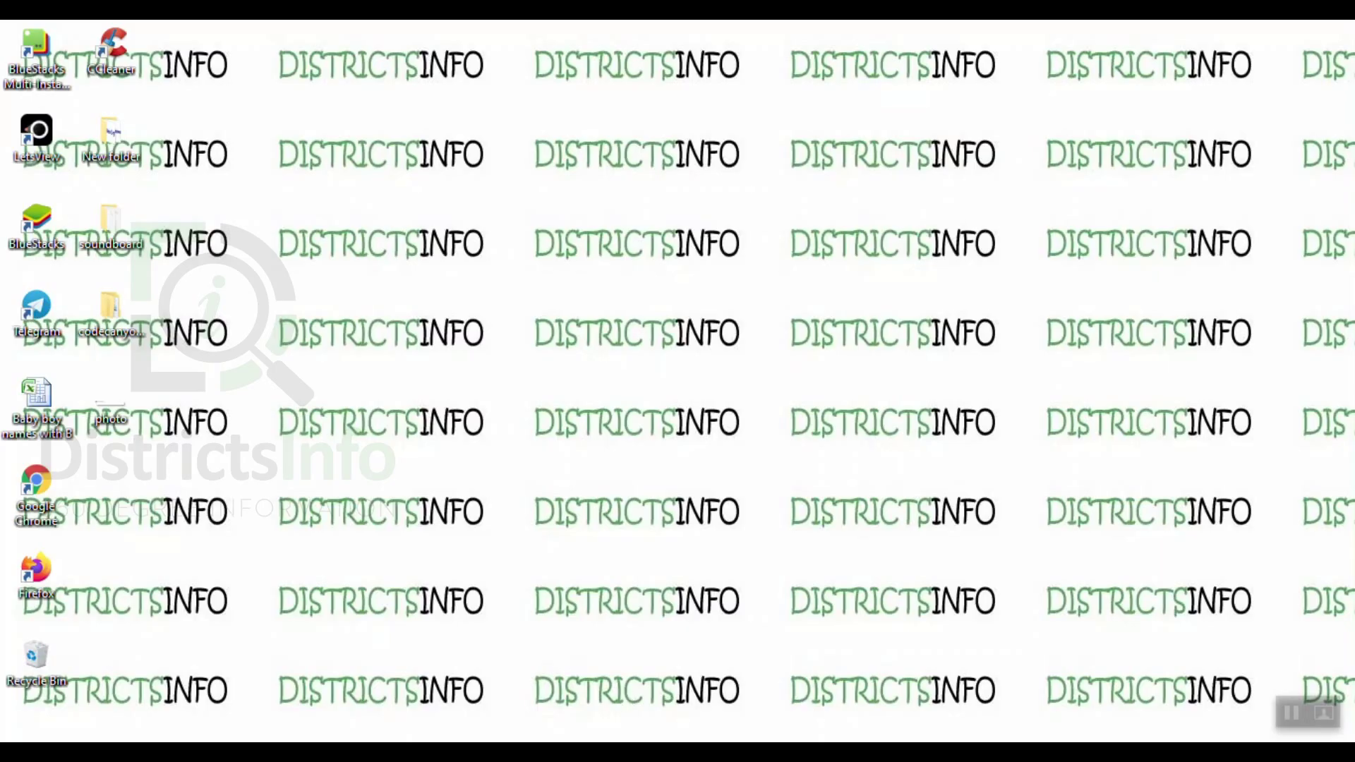
Step: Load dharani.telangana.gov.in in Chrome and enter the portal's Agriculture section
text(dharani.telangana.gov.in/homePage?lang=en)
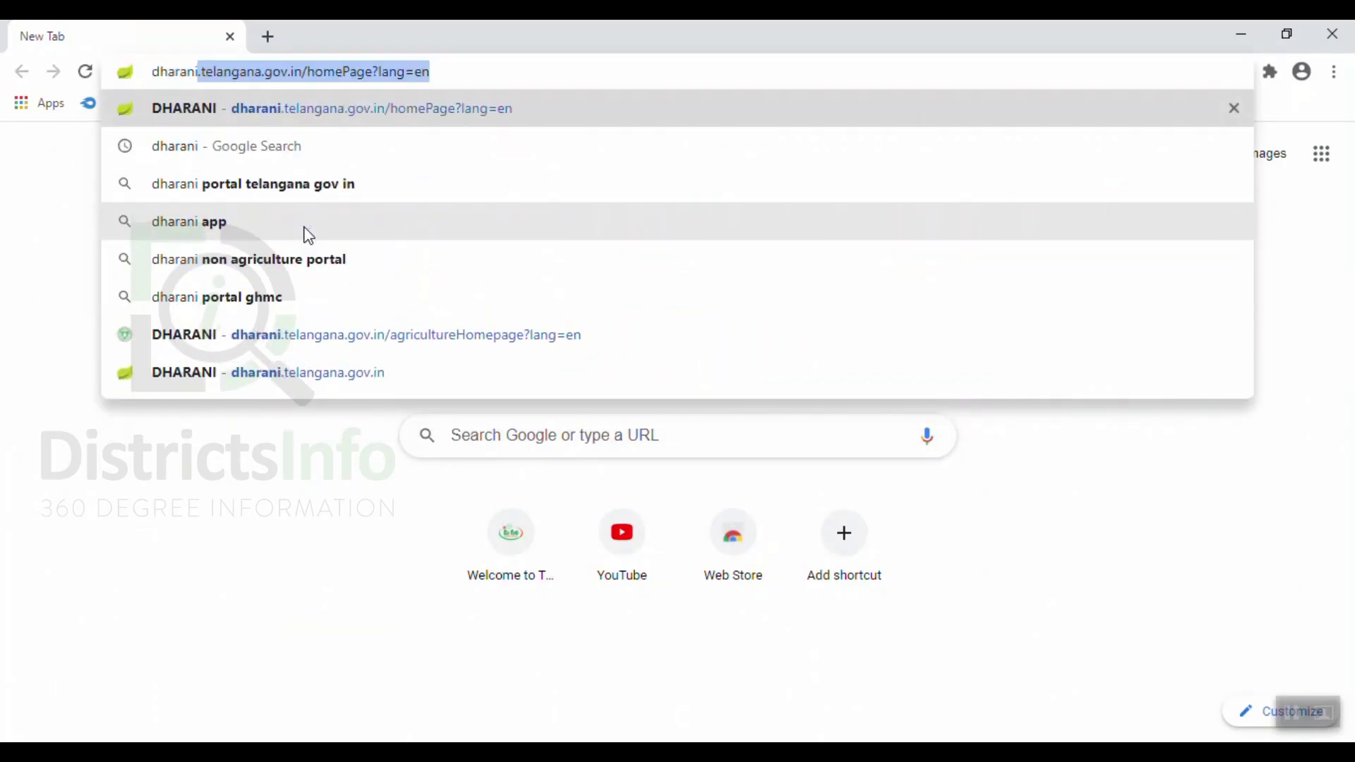
key(Right)
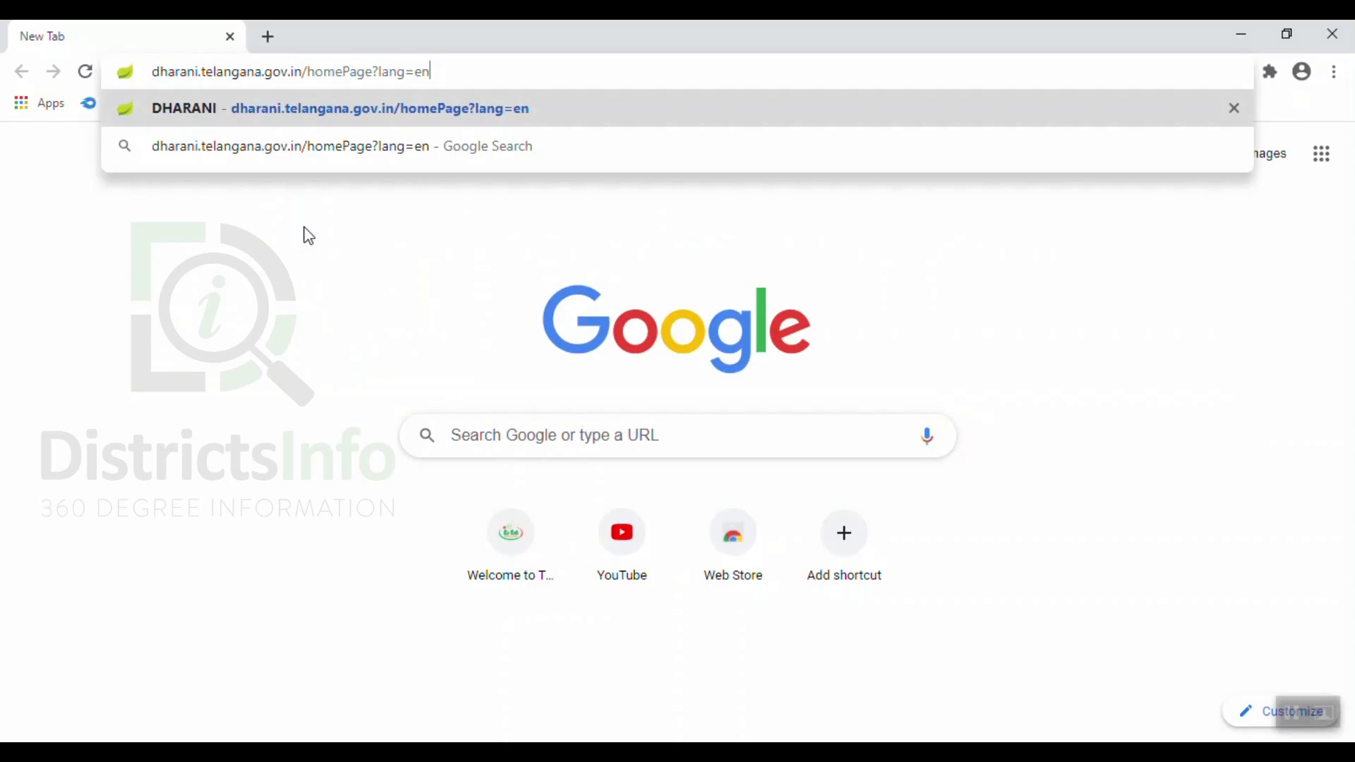
key(BackSpace)
key(BackSpace)
key(BackSpace)
key(BackSpace)
key(BackSpace)
key(BackSpace)
key(BackSpace)
key(BackSpace)
key(BackSpace)
key(BackSpace)
key(BackSpace)
key(BackSpace)
key(BackSpace)
key(BackSpace)
key(BackSpace)
key(BackSpace)
key(BackSpace)
key(BackSpace)
key(BackSpace)
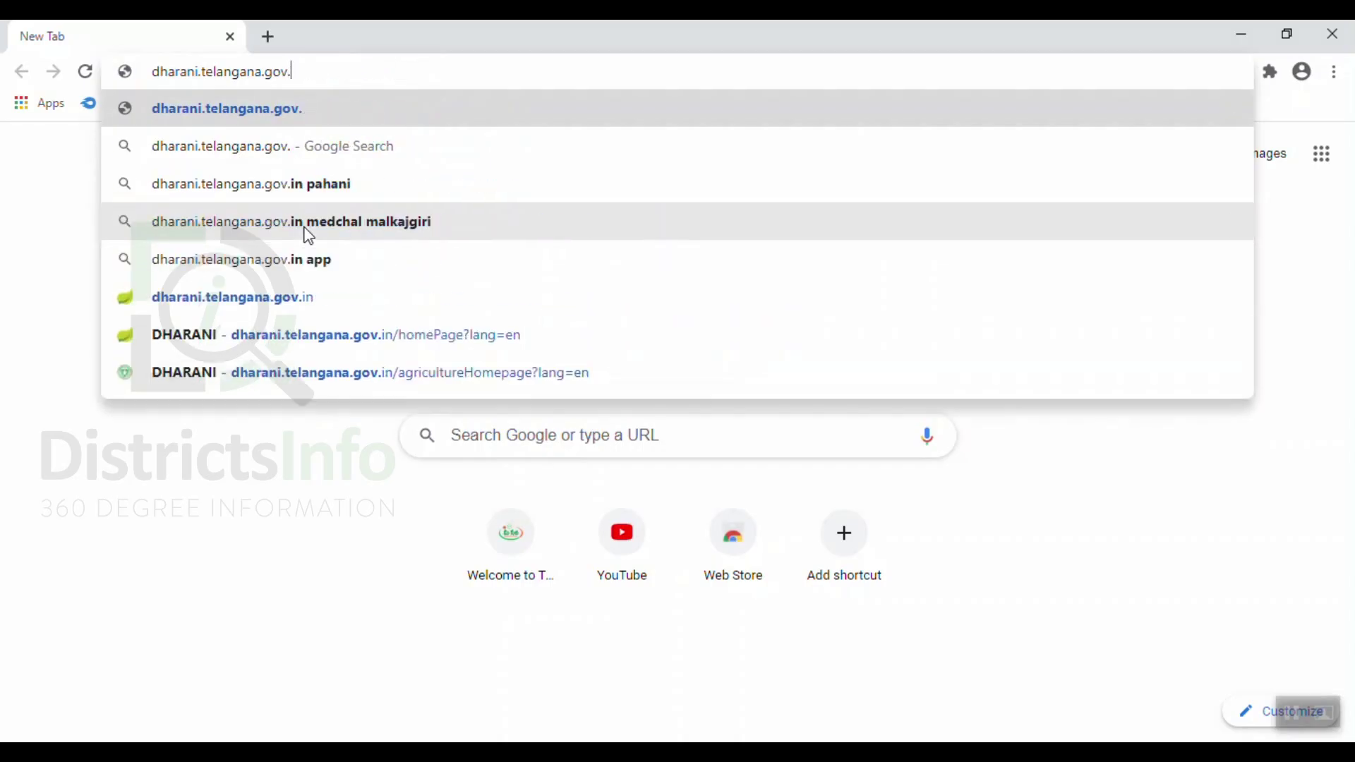
text(in)
key(Return)
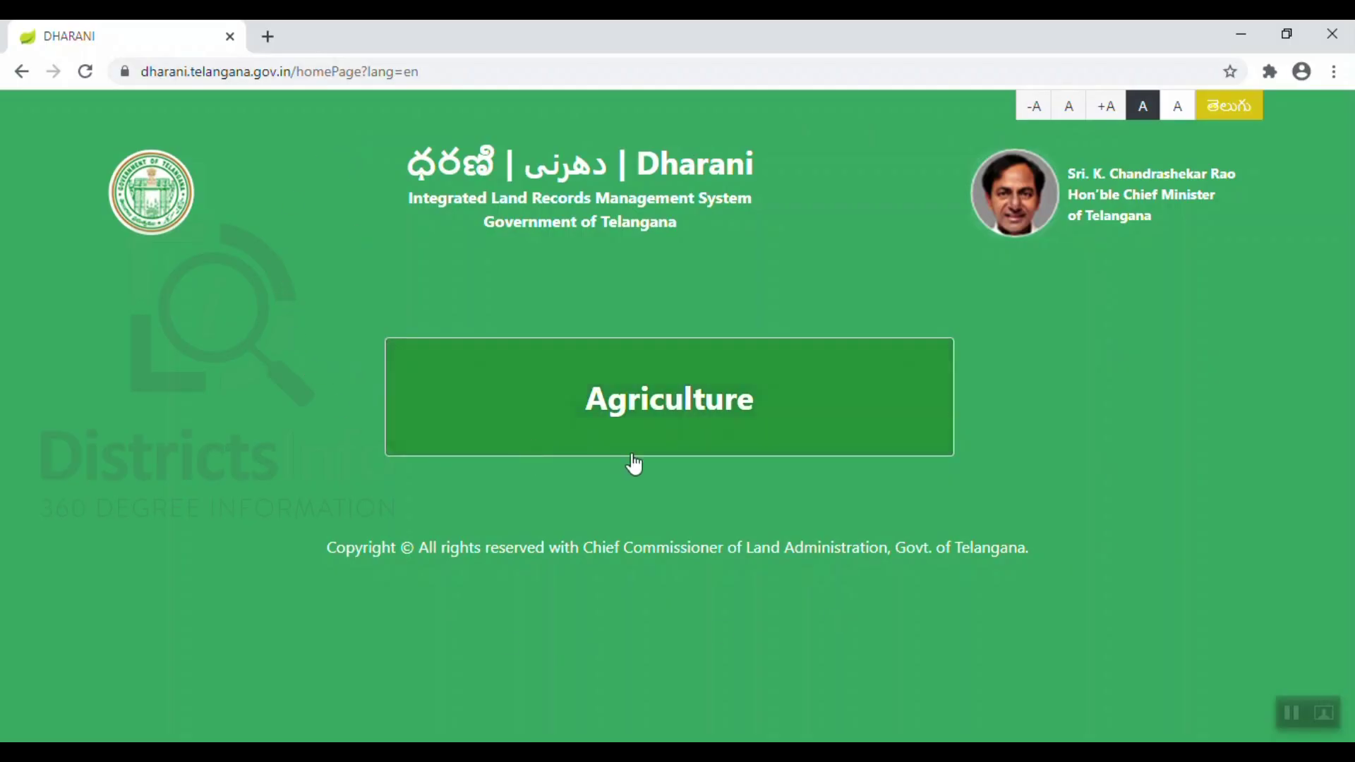
click(674, 408)
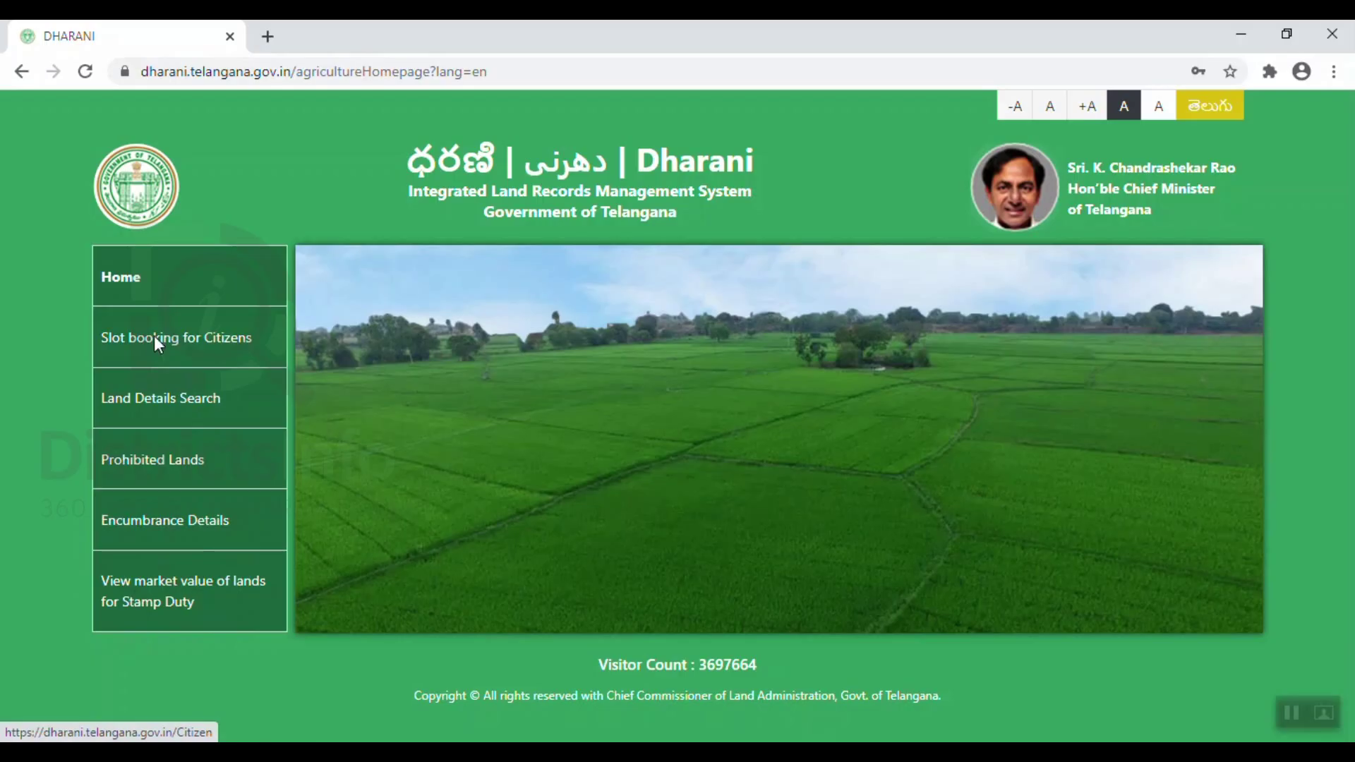
Step: Go to the Slot booking for Citizens login from the Agriculture home page
click(154, 336)
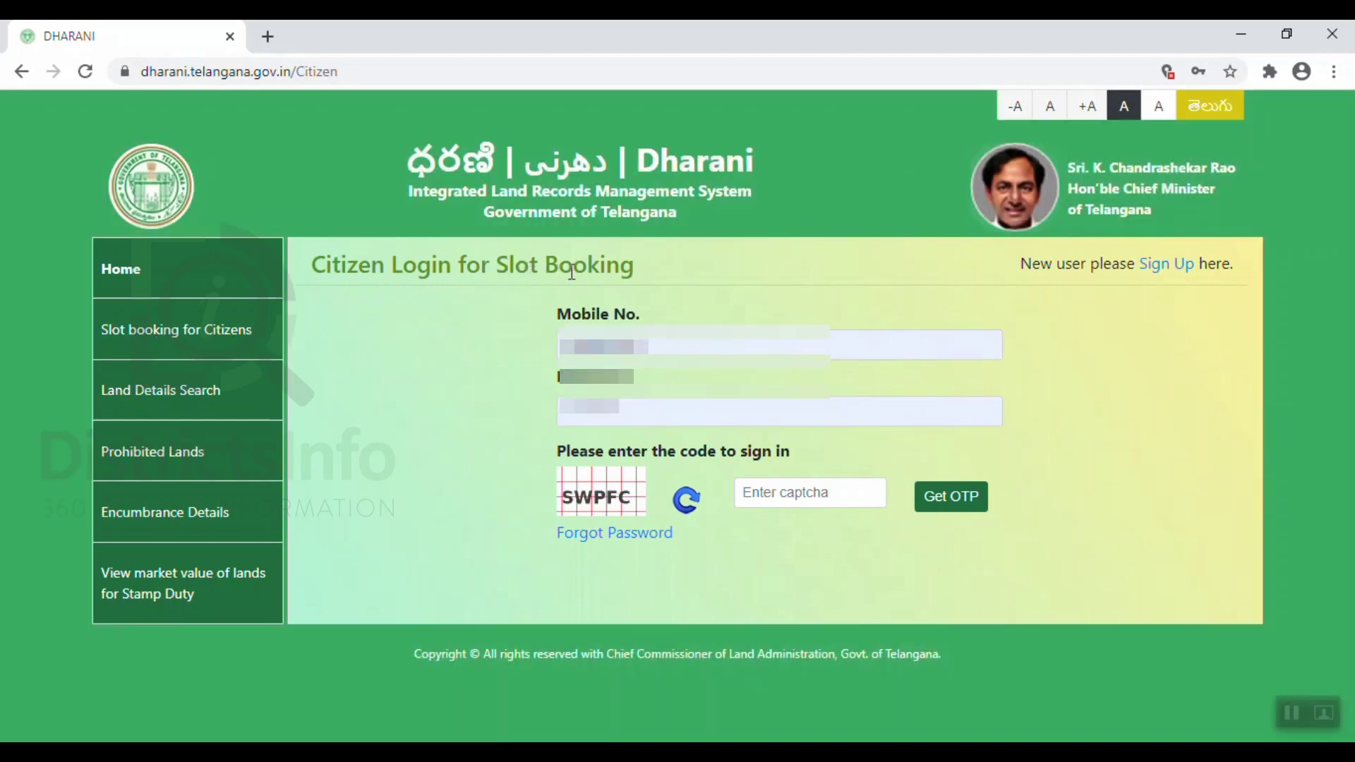
Step: Fill the saved mobile number and re-enter the account password on the login form
click(655, 345)
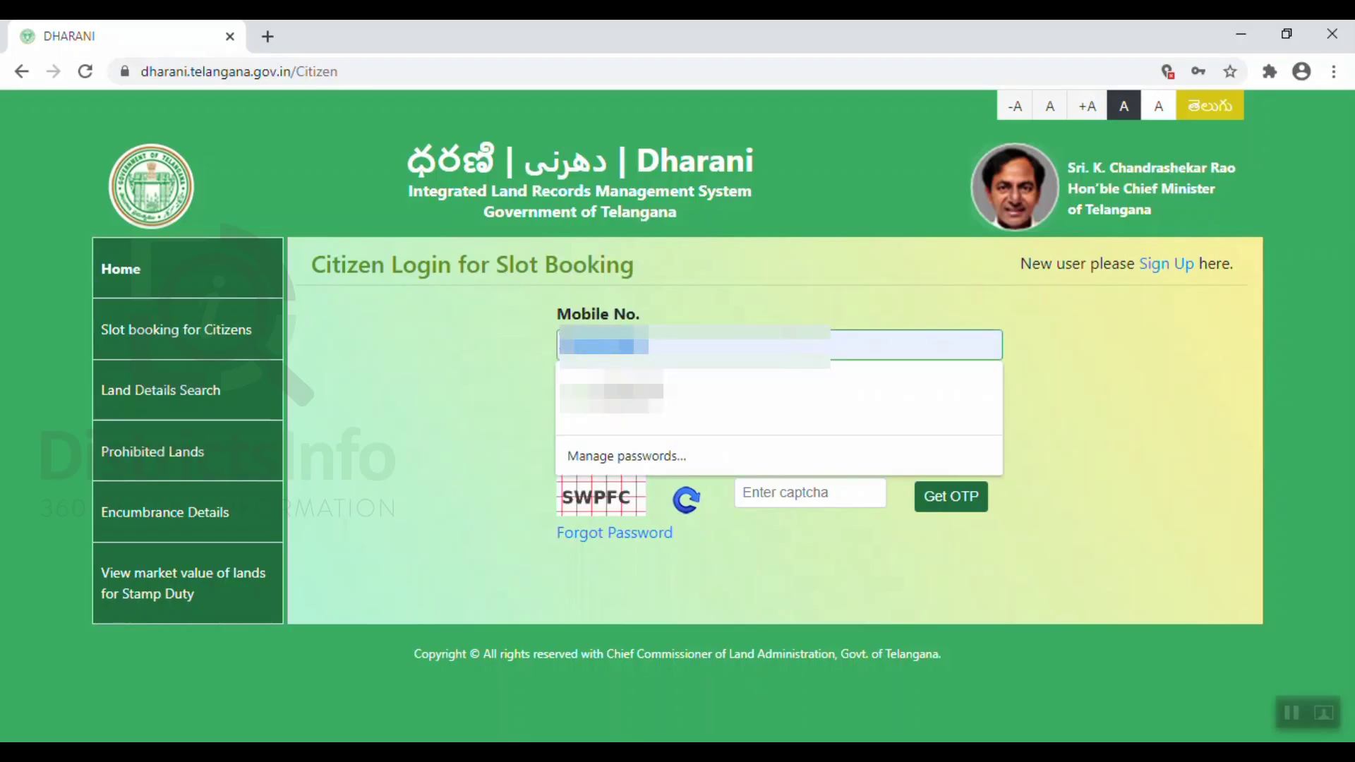
key(Down)
key(Return)
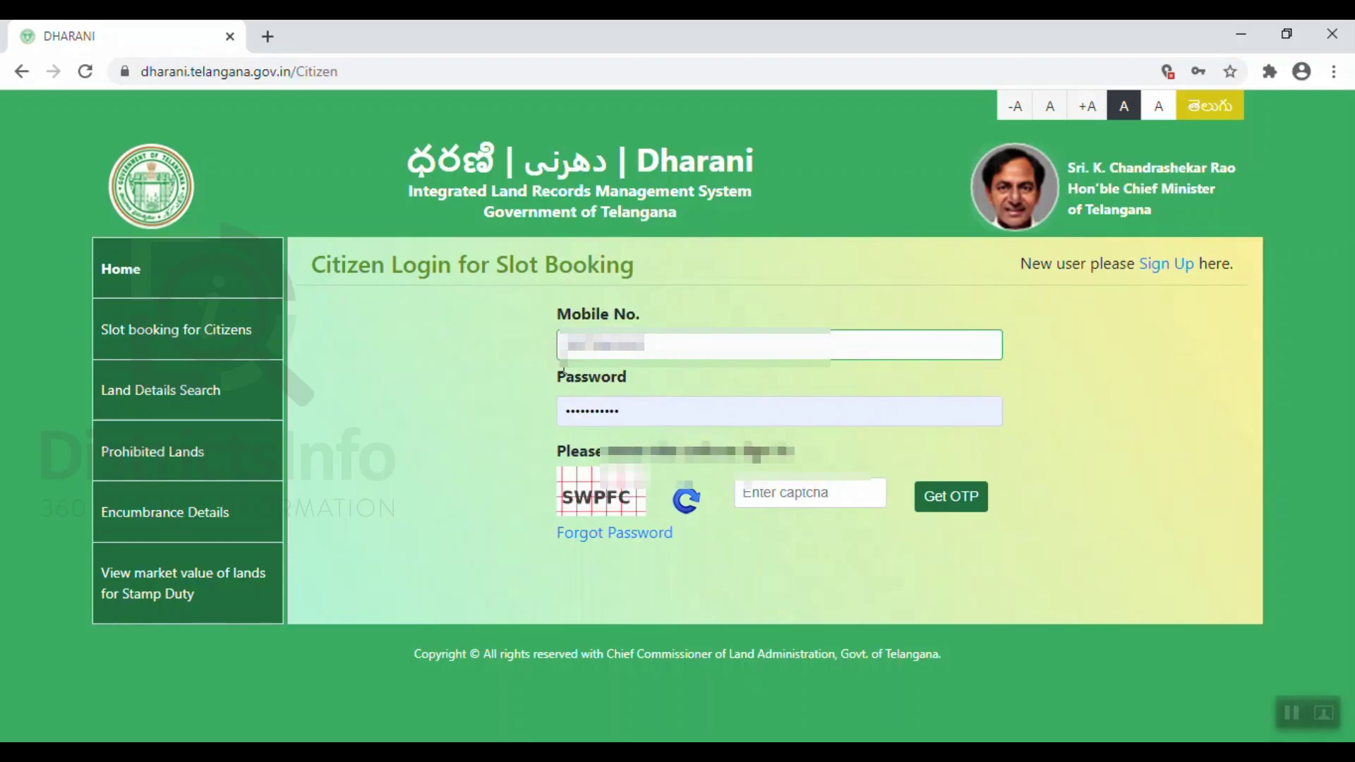
drag(636, 411, 547, 418)
key(BackSpace)
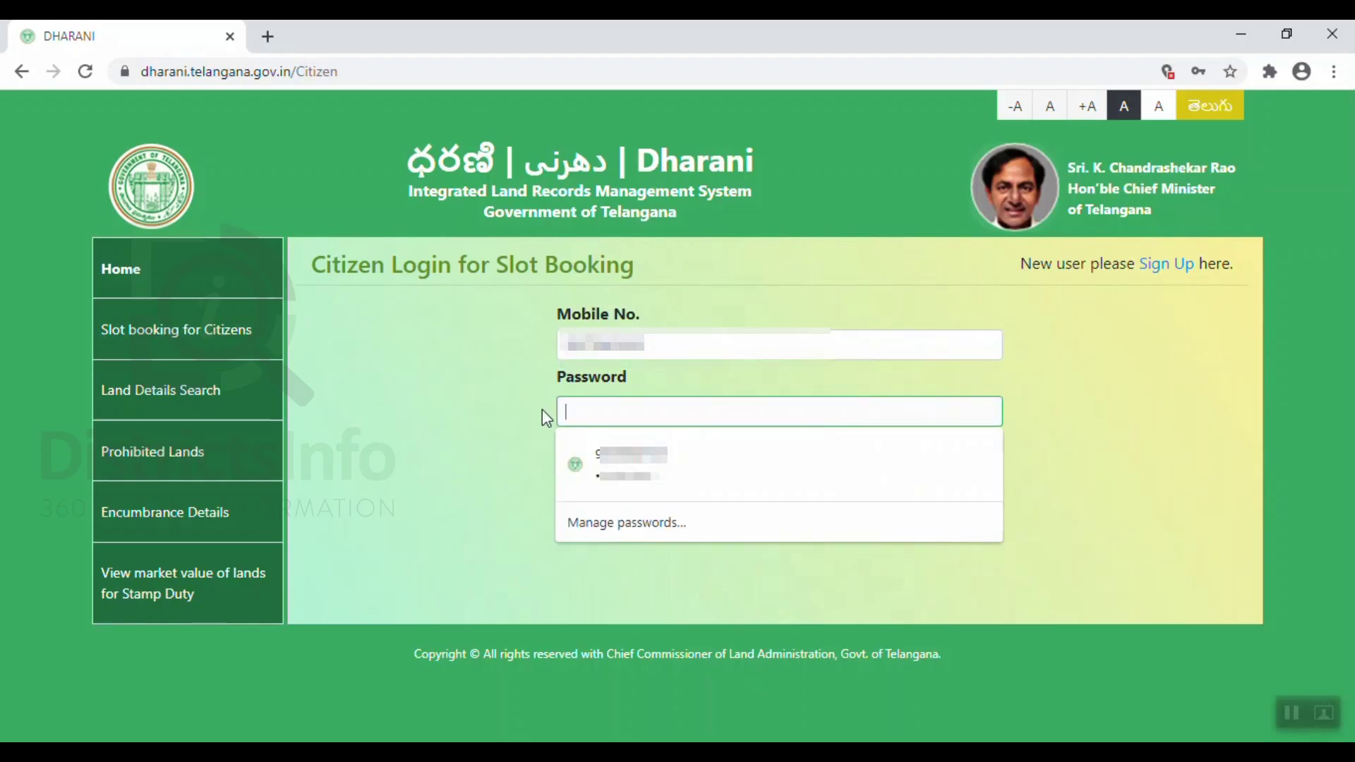
text(•)
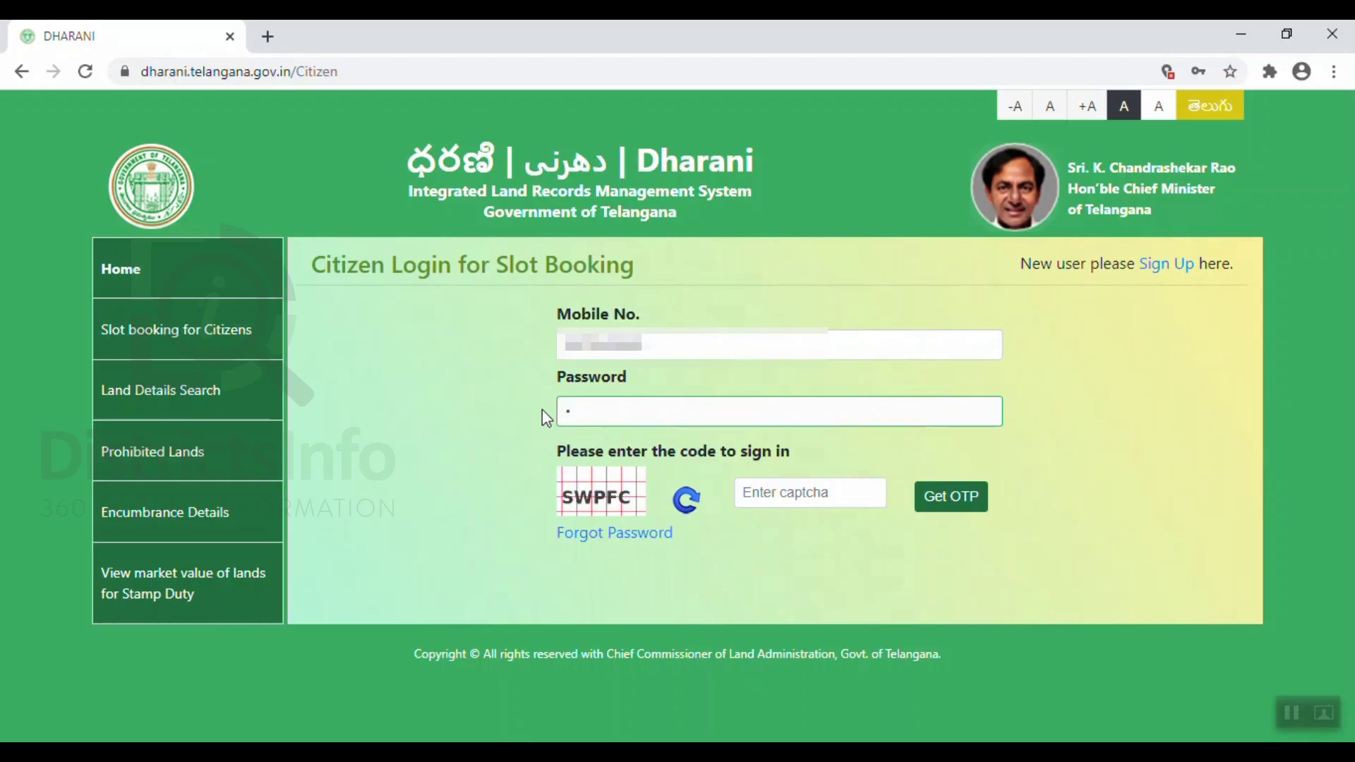
text(•••••••••)
Step: Enter the captcha code, request an OTP and dismiss the OTP-sent confirmation
click(780, 501)
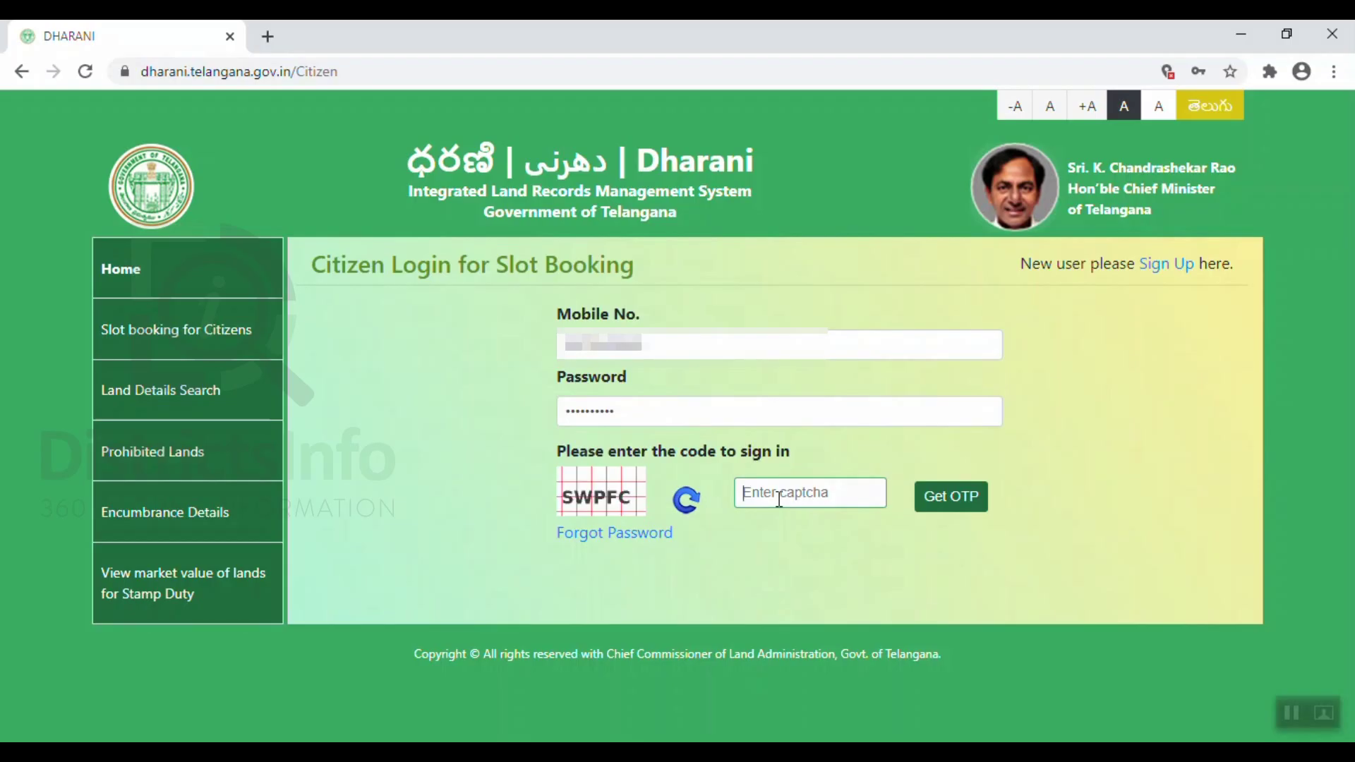
text(SWPFC)
click(926, 493)
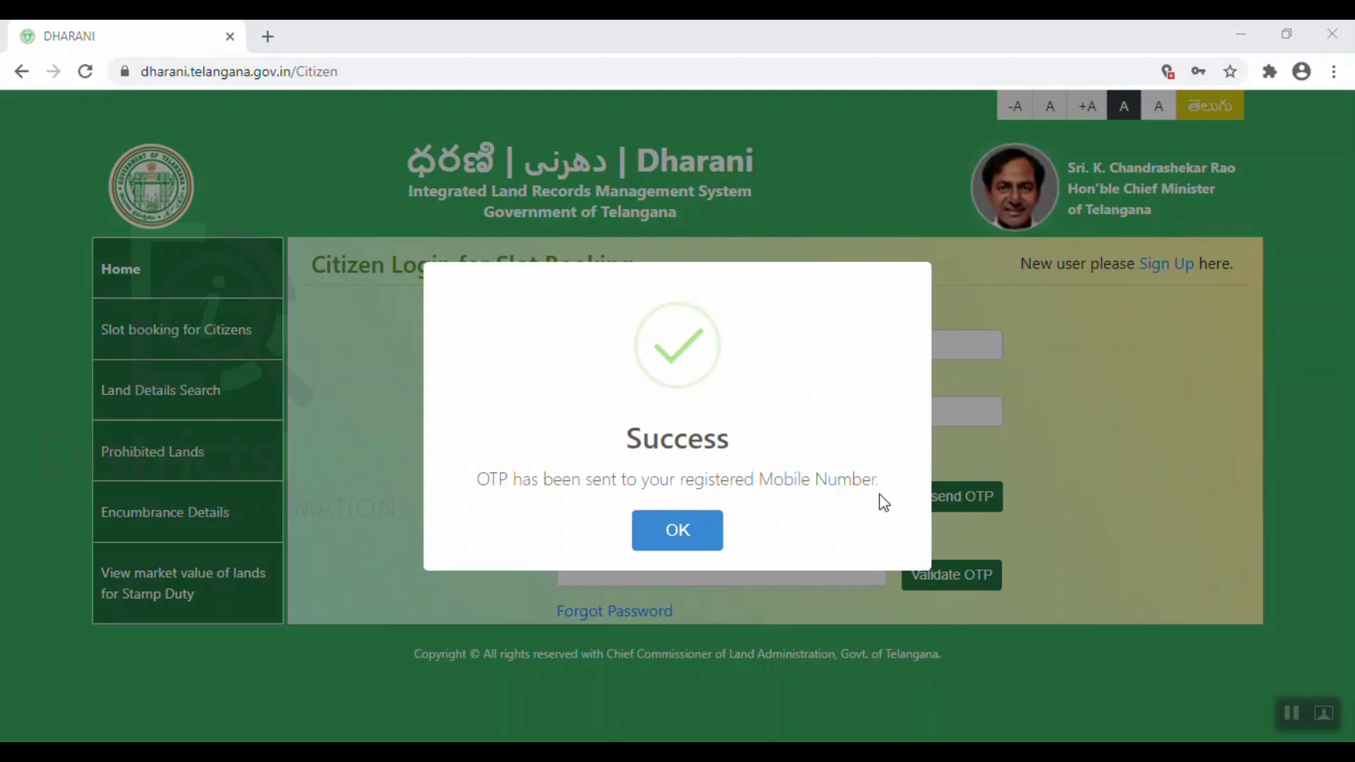
click(674, 536)
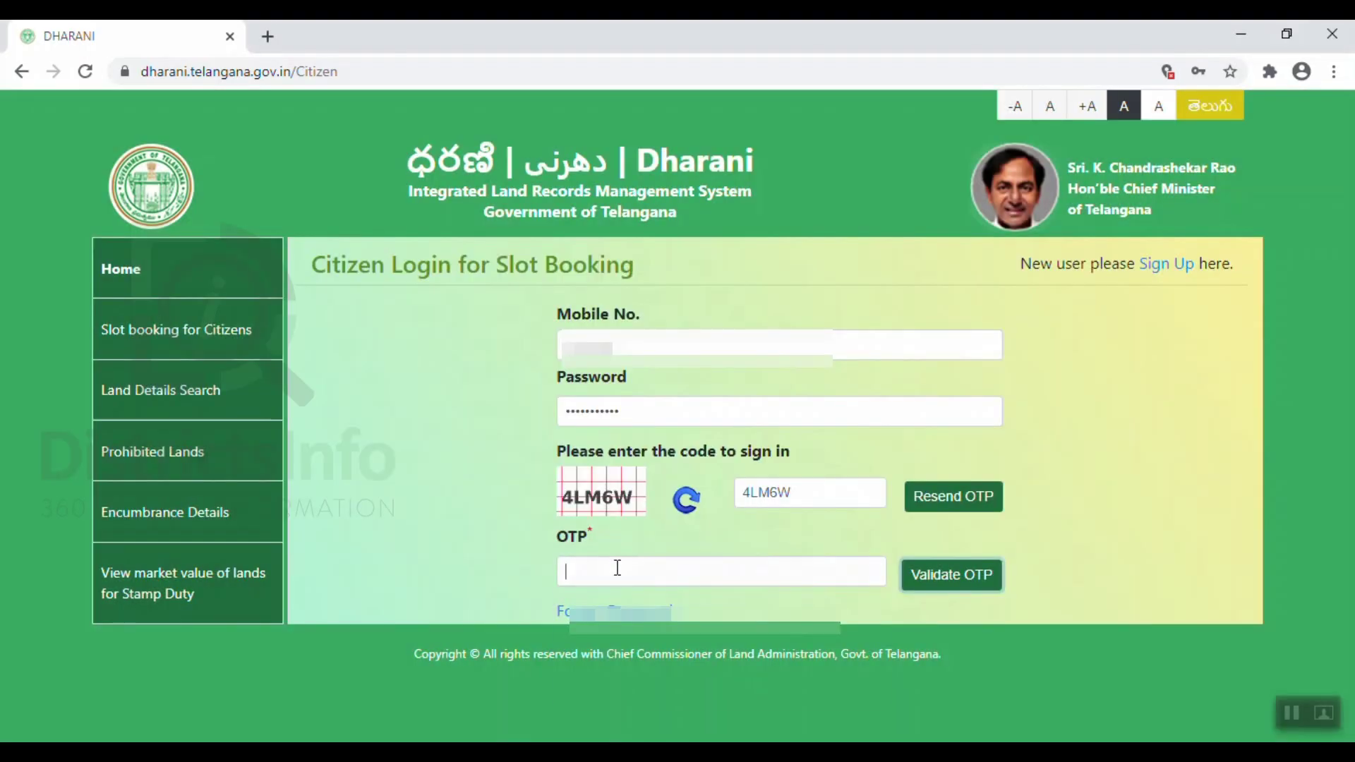
Step: Enter the received OTP, validate it and acknowledge the verification success
click(617, 568)
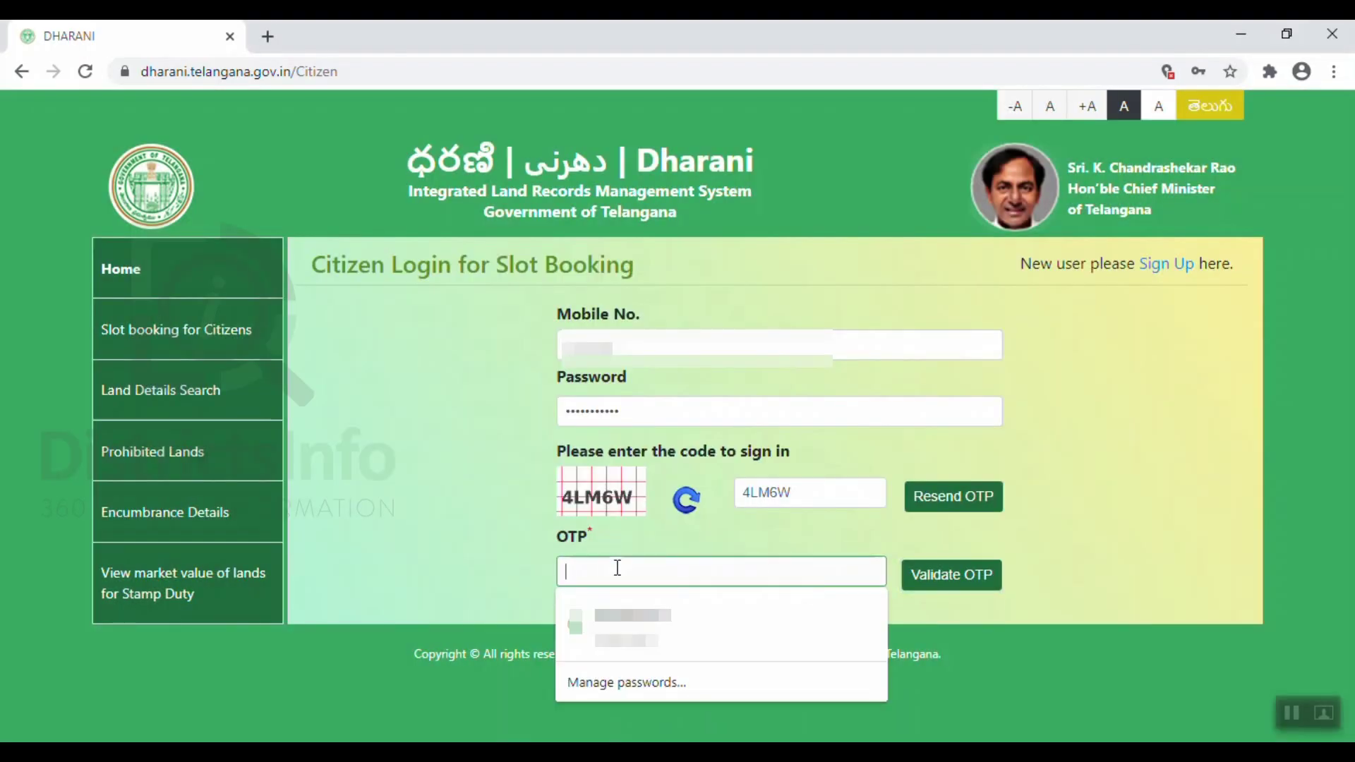
text(•••)
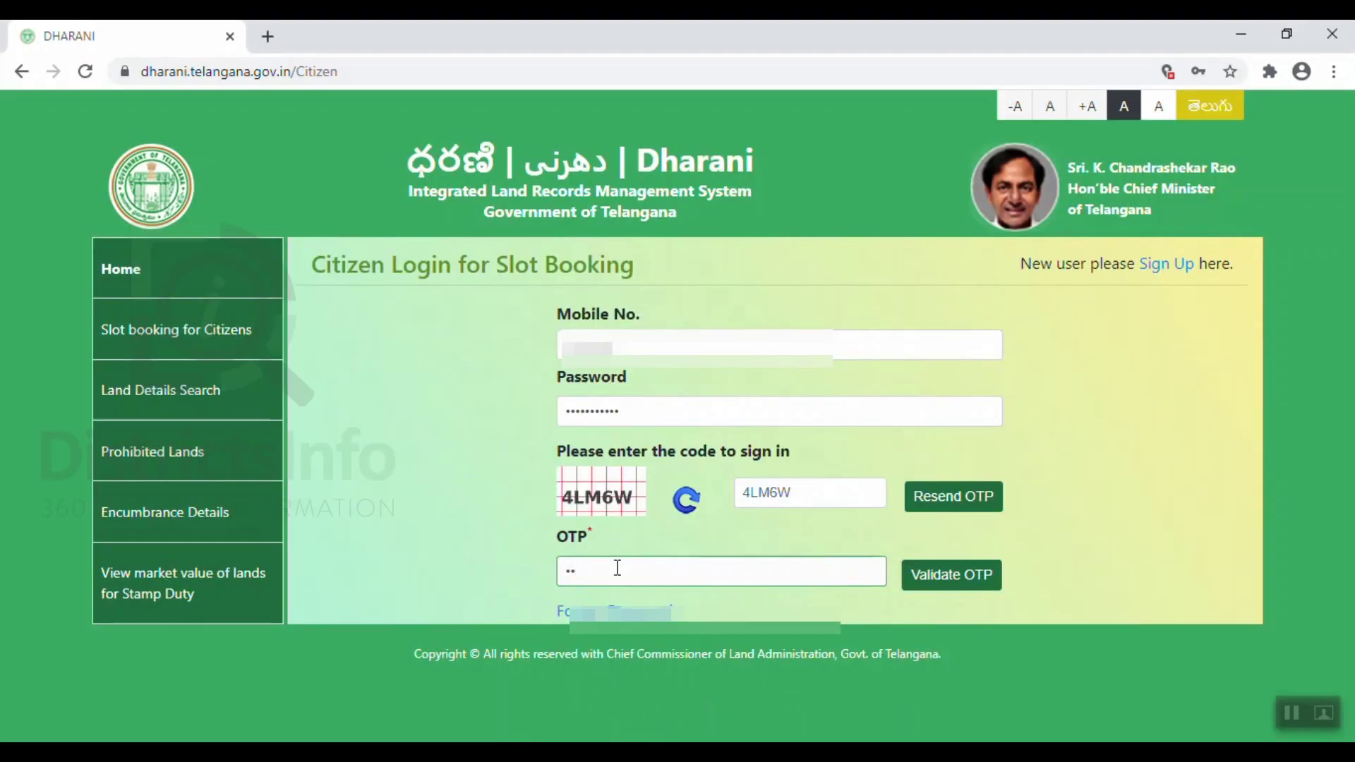
text(•••)
click(917, 583)
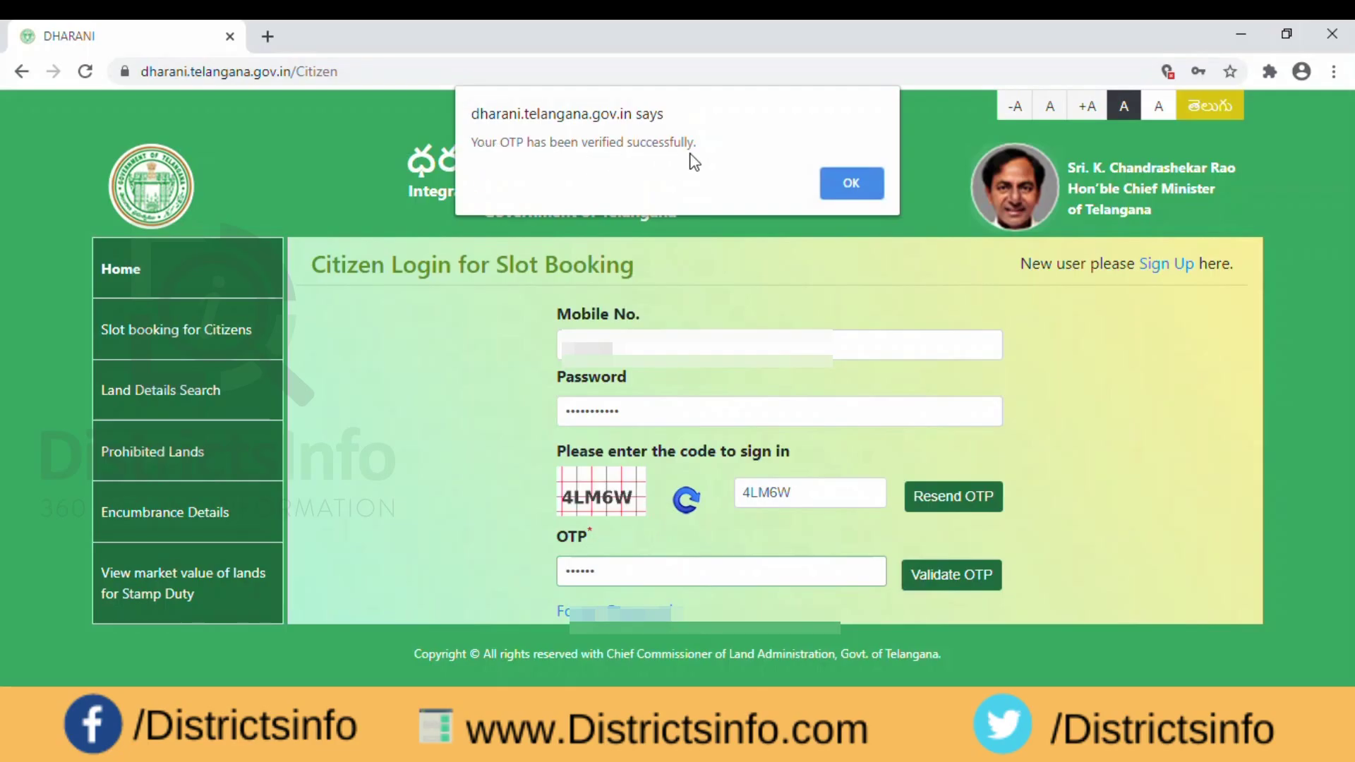
click(851, 184)
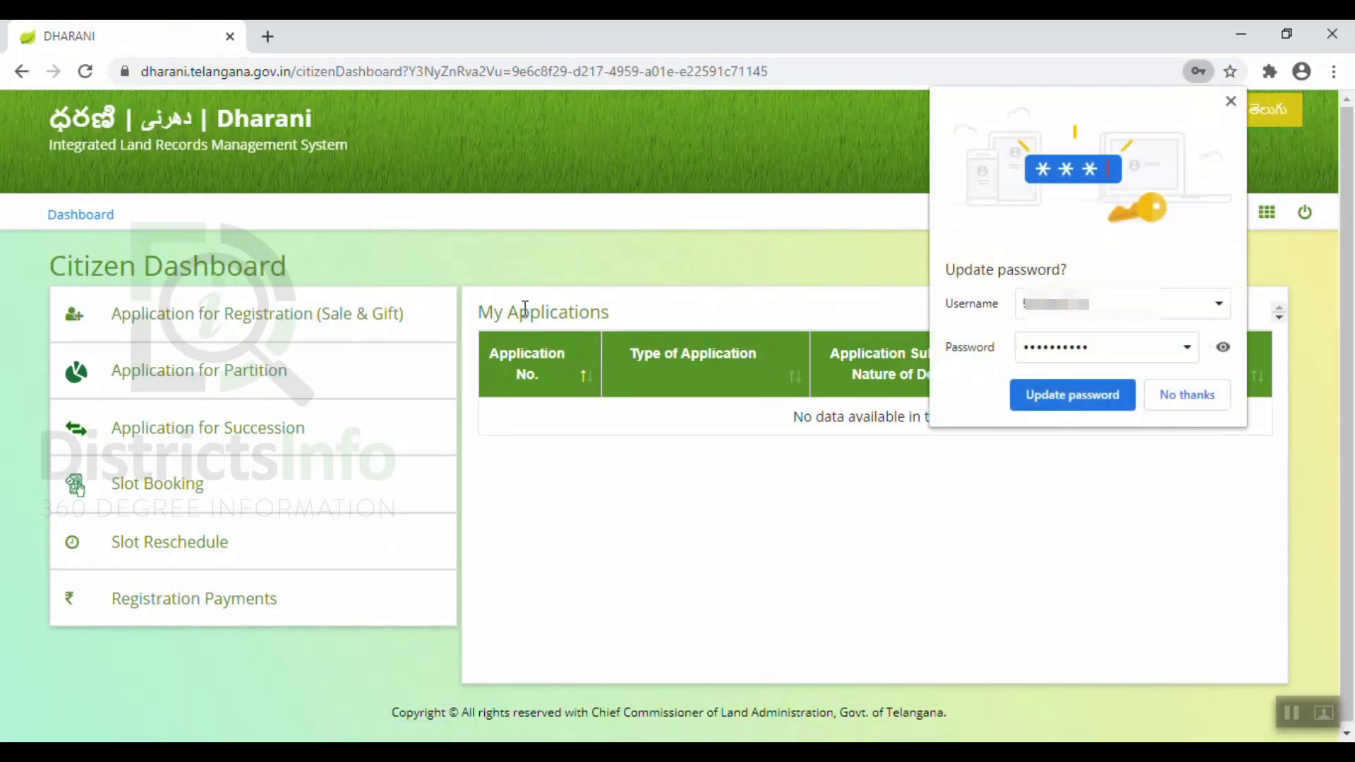
Step: Decline Chrome's password update and start an Application for Registration (Sale & Gift)
click(1200, 396)
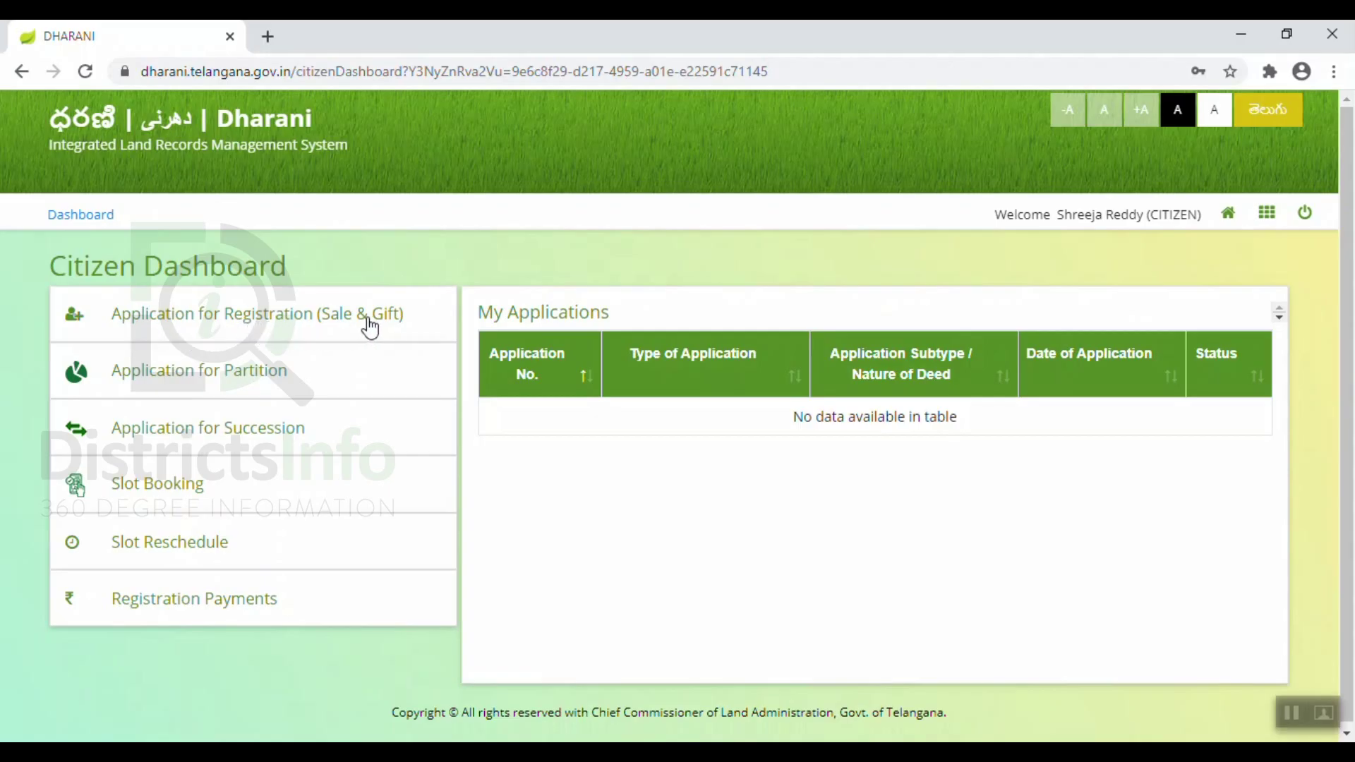
click(198, 316)
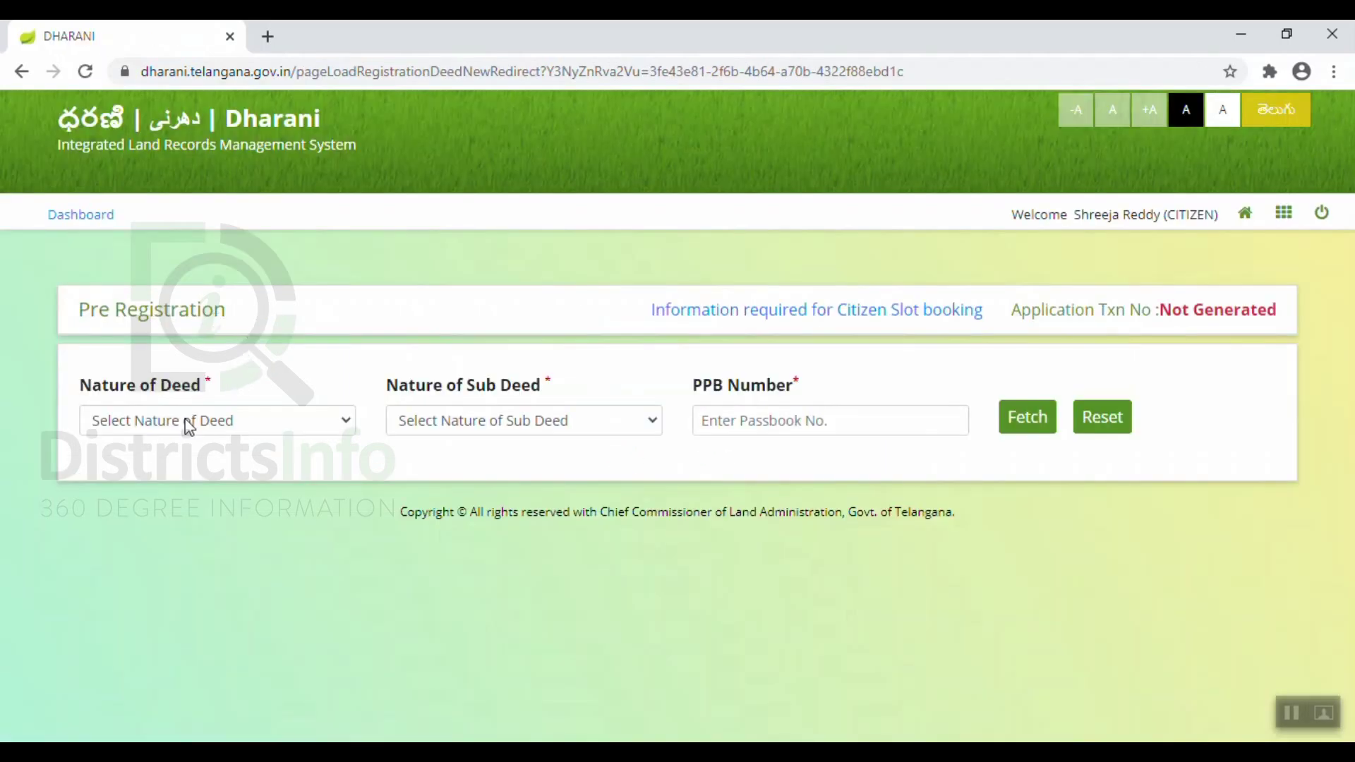
Step: Set Nature of Deed to GIFT on the Pre Registration form
click(189, 424)
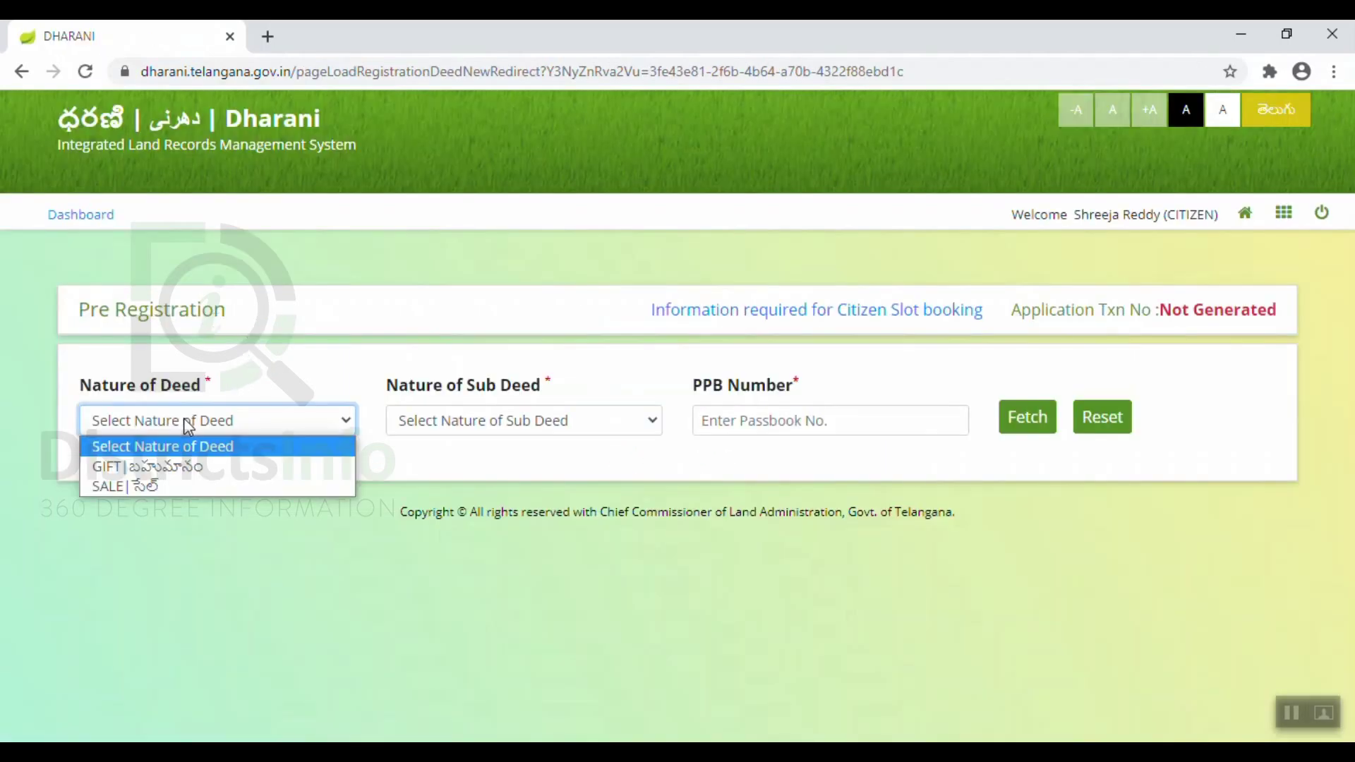
click(175, 468)
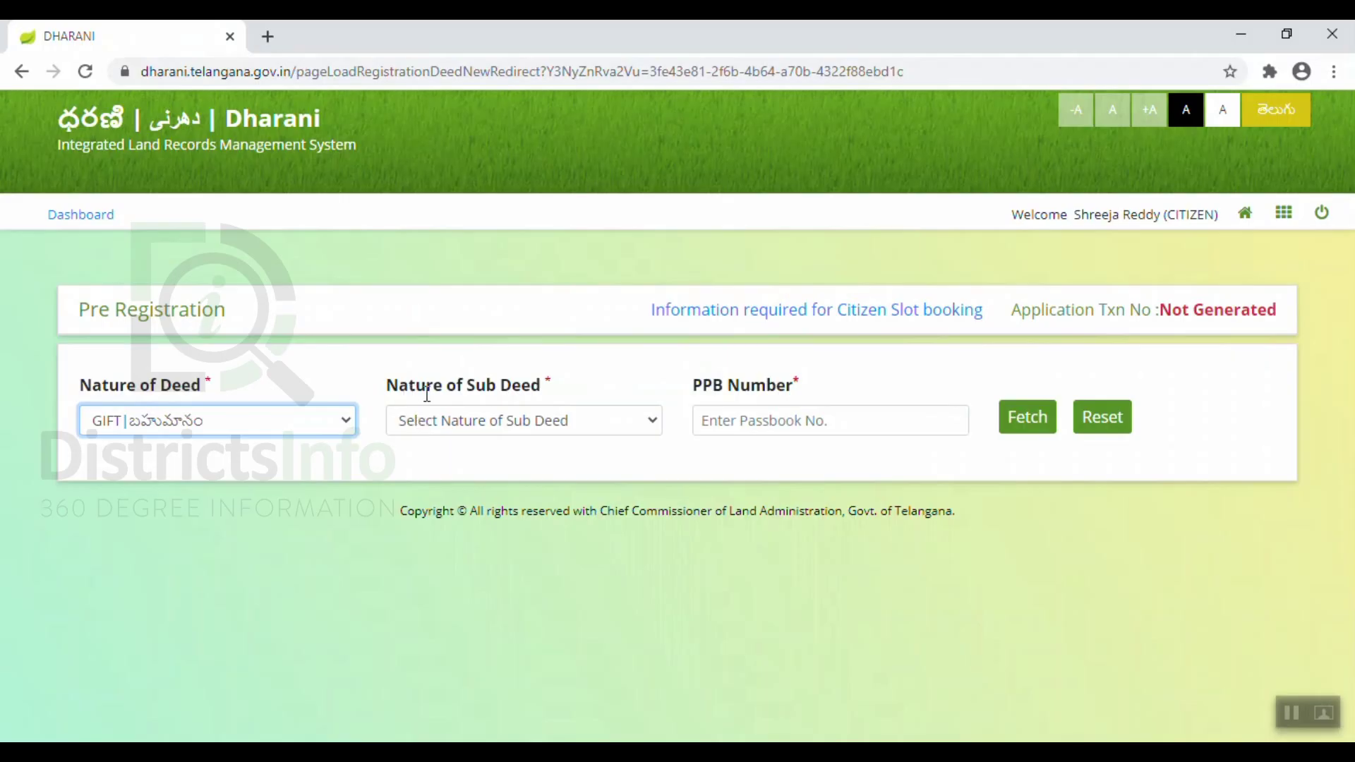
click(502, 422)
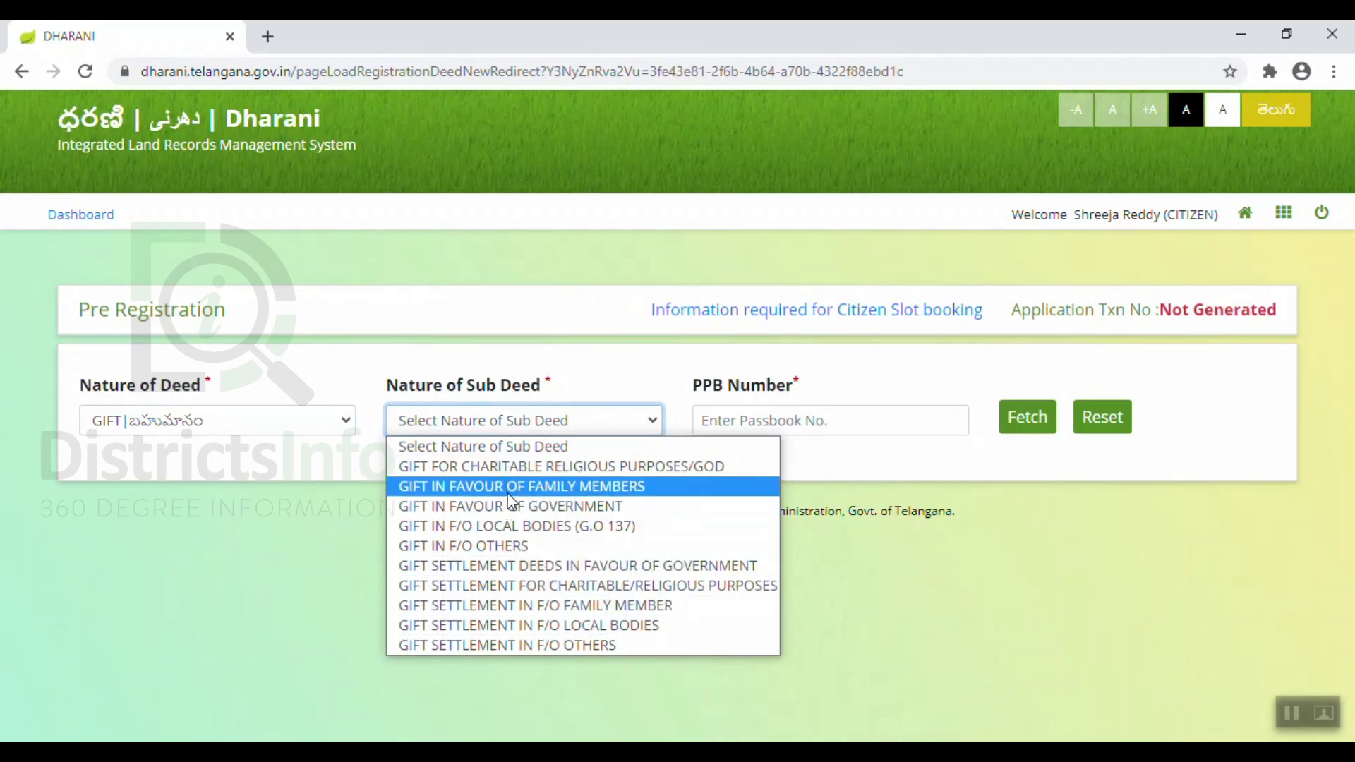
Step: Set sub deed to GIFT IN FAVOUR OF FAMILY MEMBERS and type the passbook number
key(Escape)
key(Down)
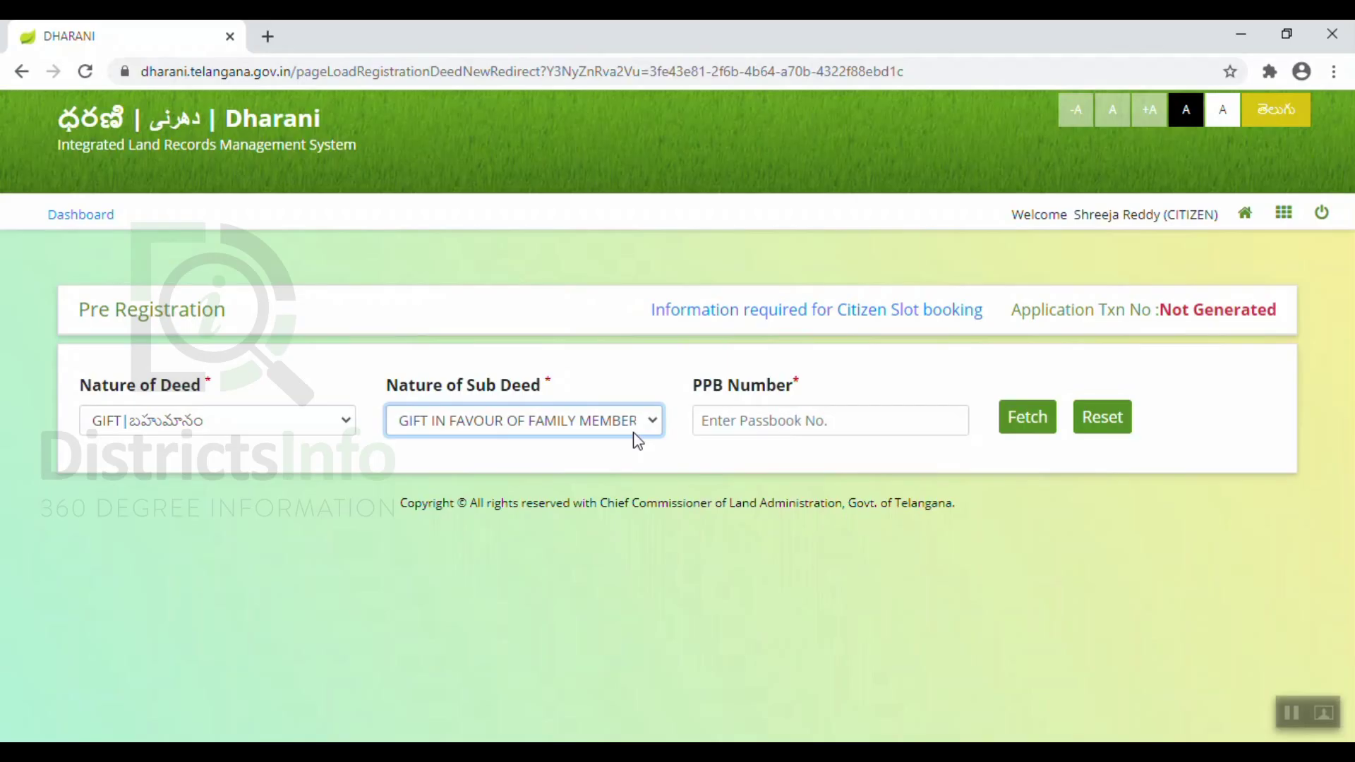
click(731, 421)
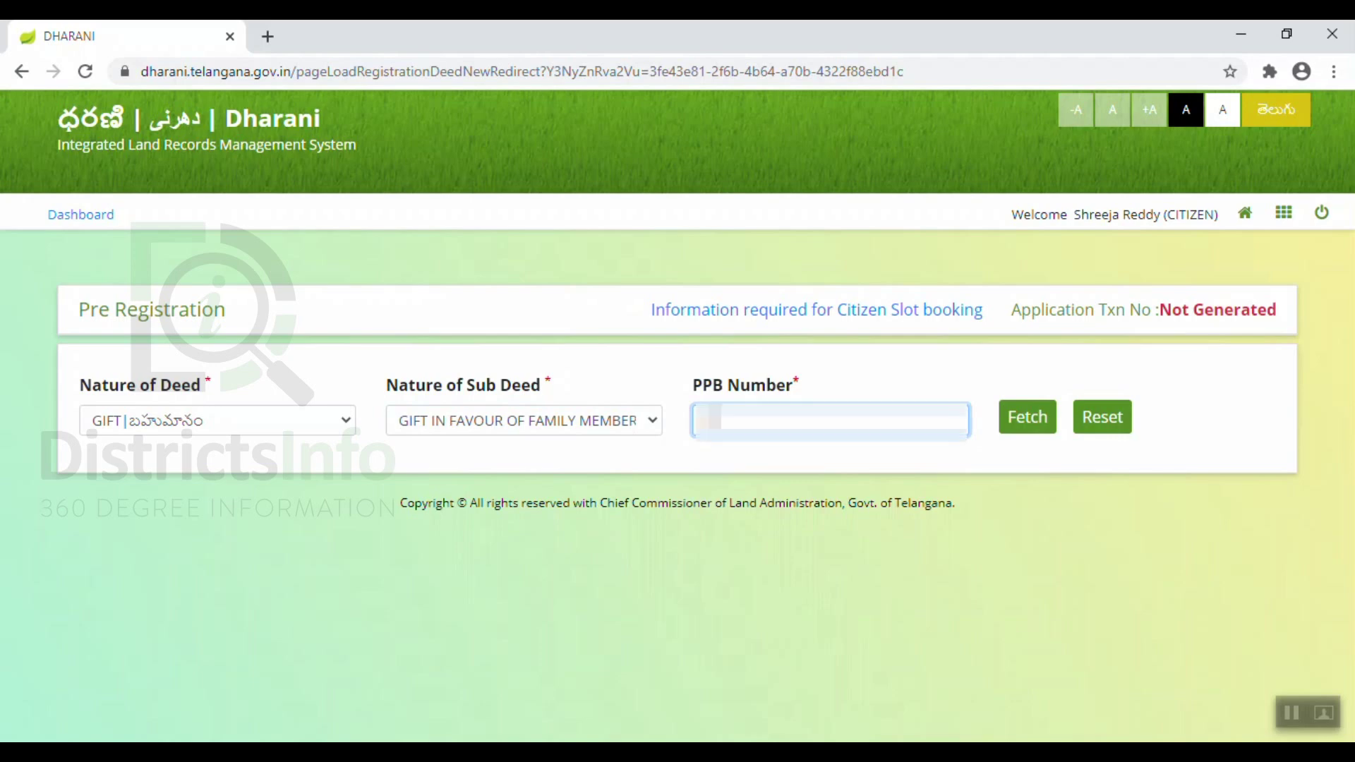
key(ctrl+v)
key(ctrl+z)
click(1289, 713)
click(727, 420)
text(123456)
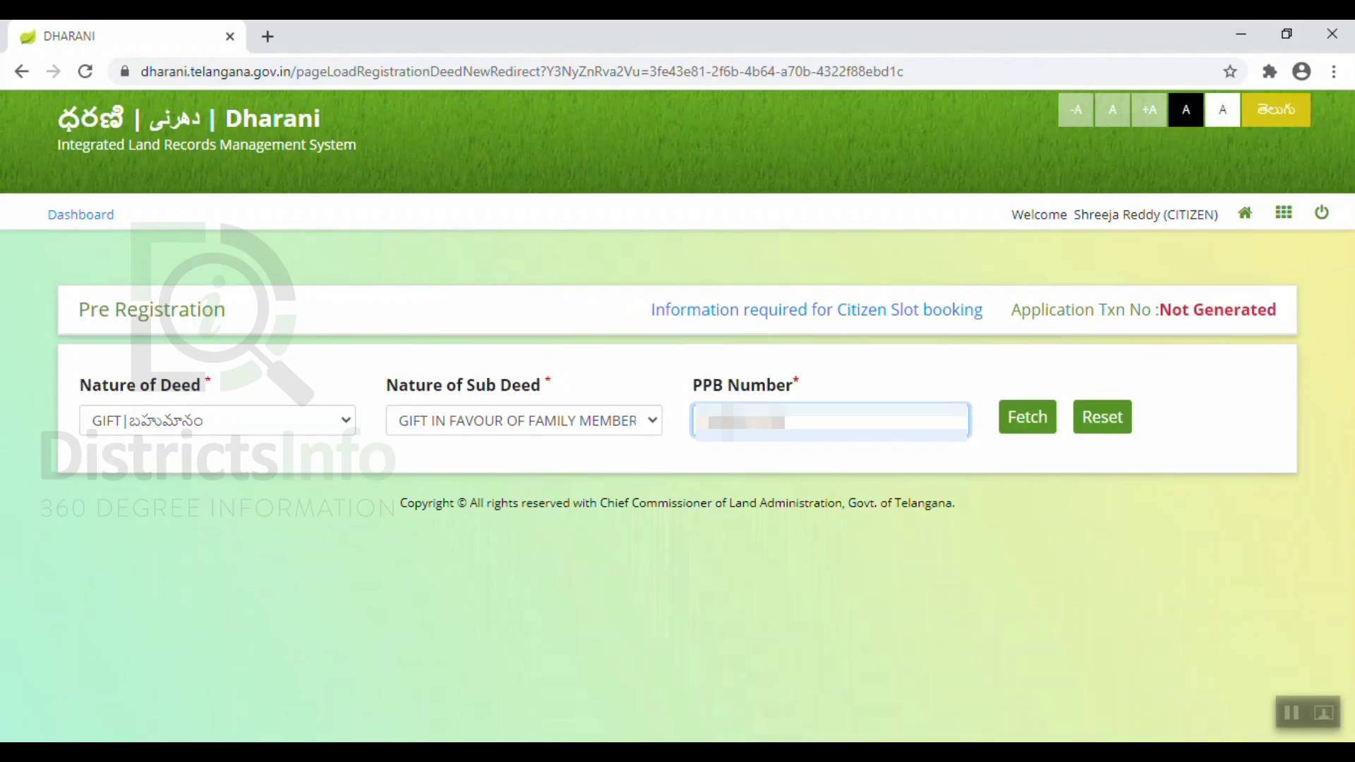
text(789)
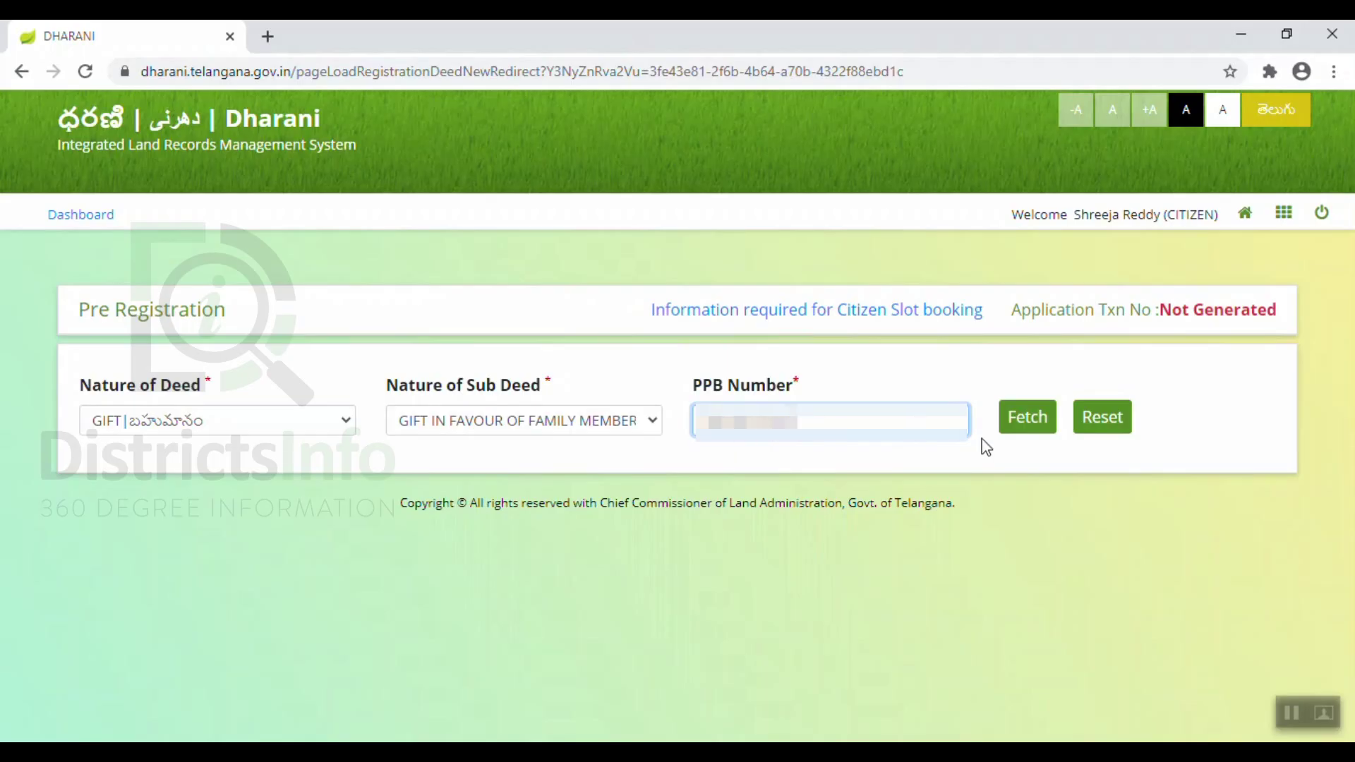
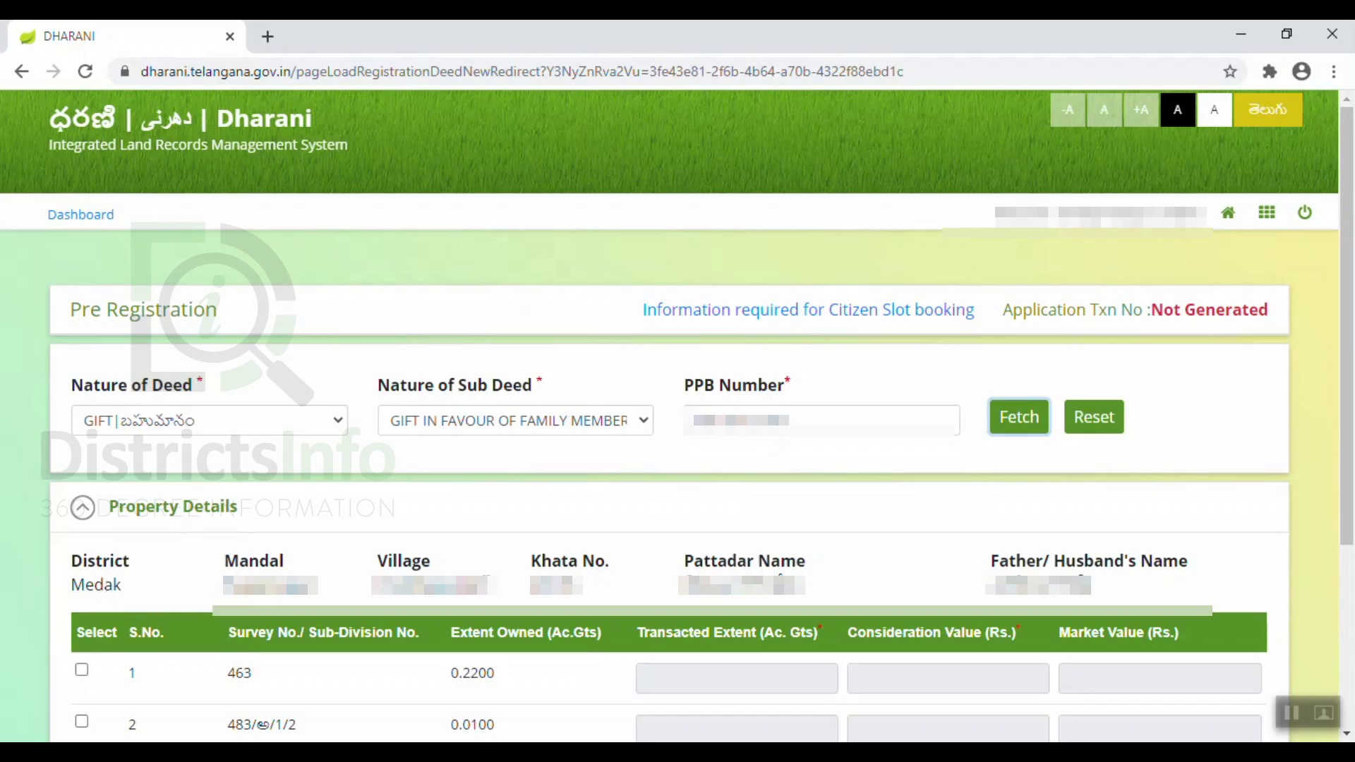
Step: Include survey row 2 with transacted extent 0.0100 and consideration value 4000, then submit and confirm
scroll(493, 478, down, 3)
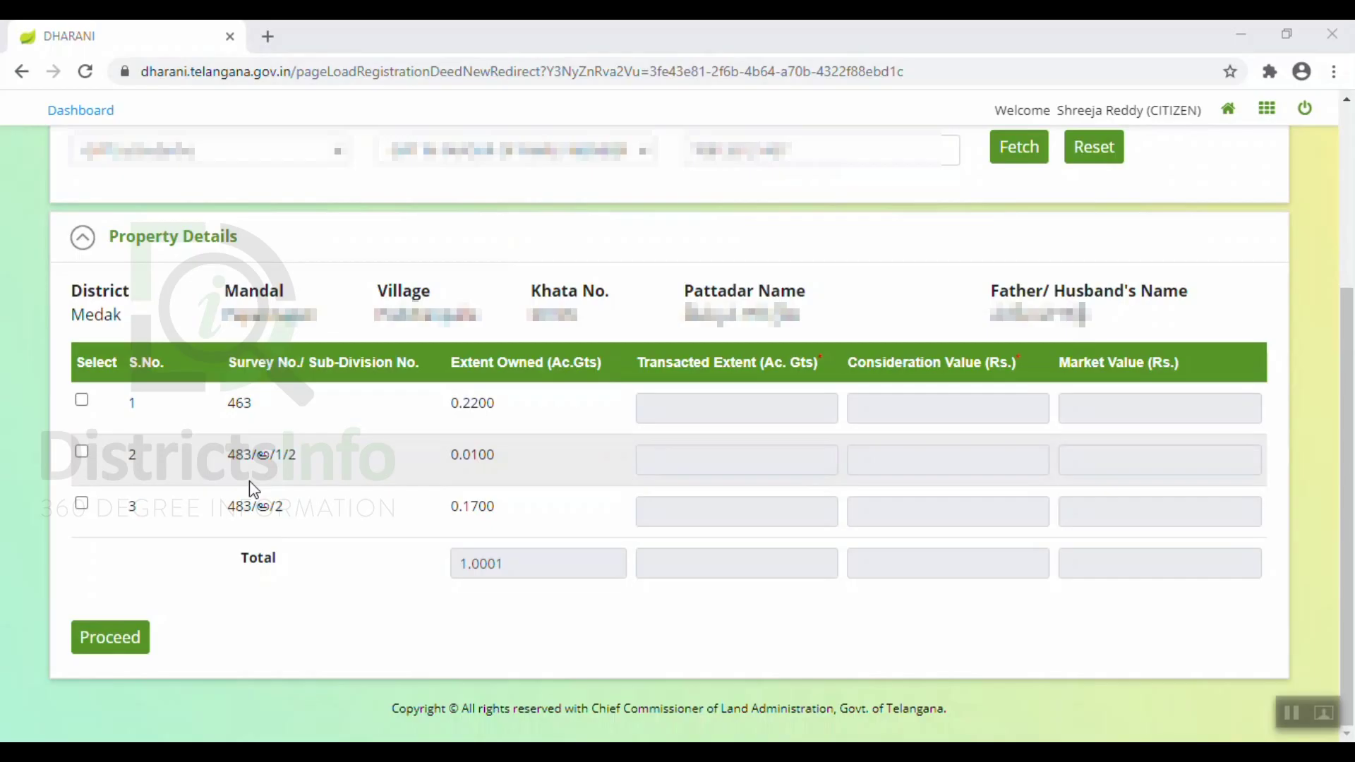
click(82, 453)
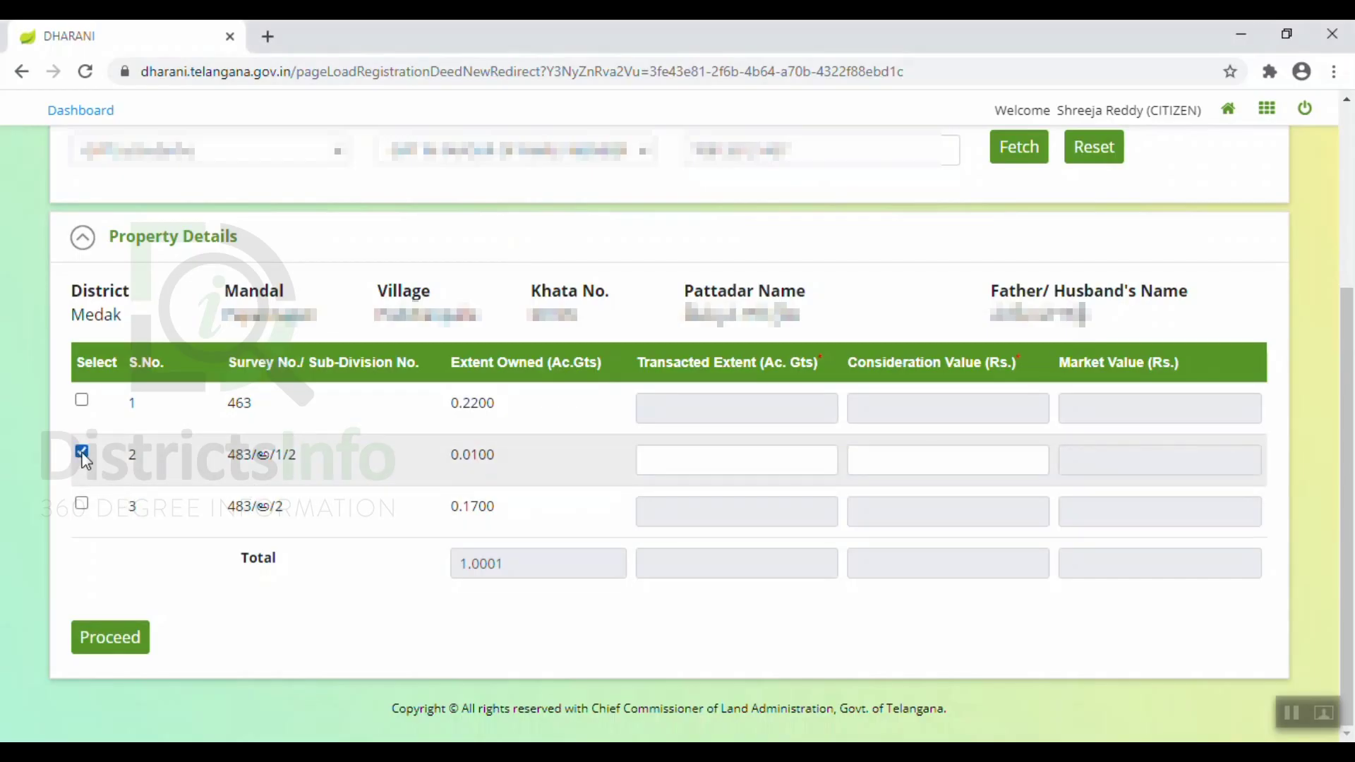
click(665, 459)
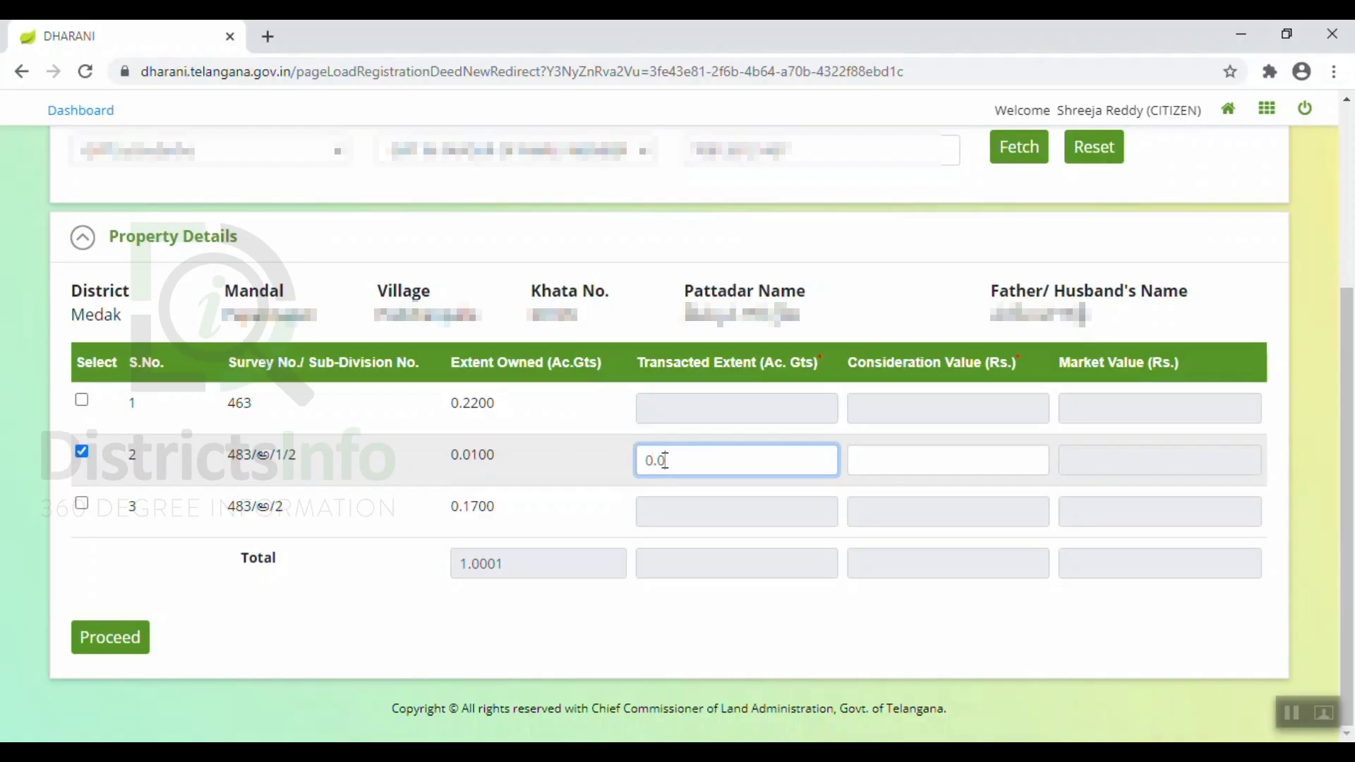
text(100)
click(867, 451)
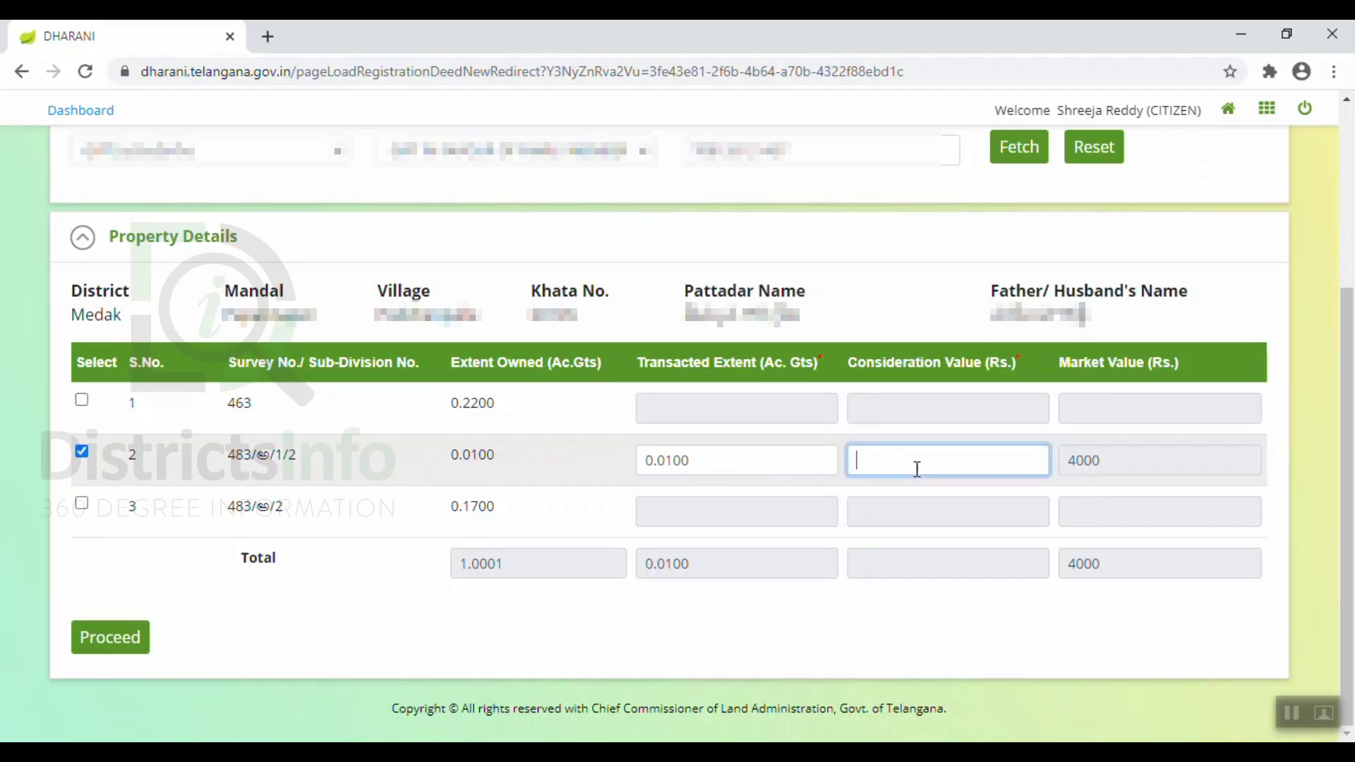
text(4000)
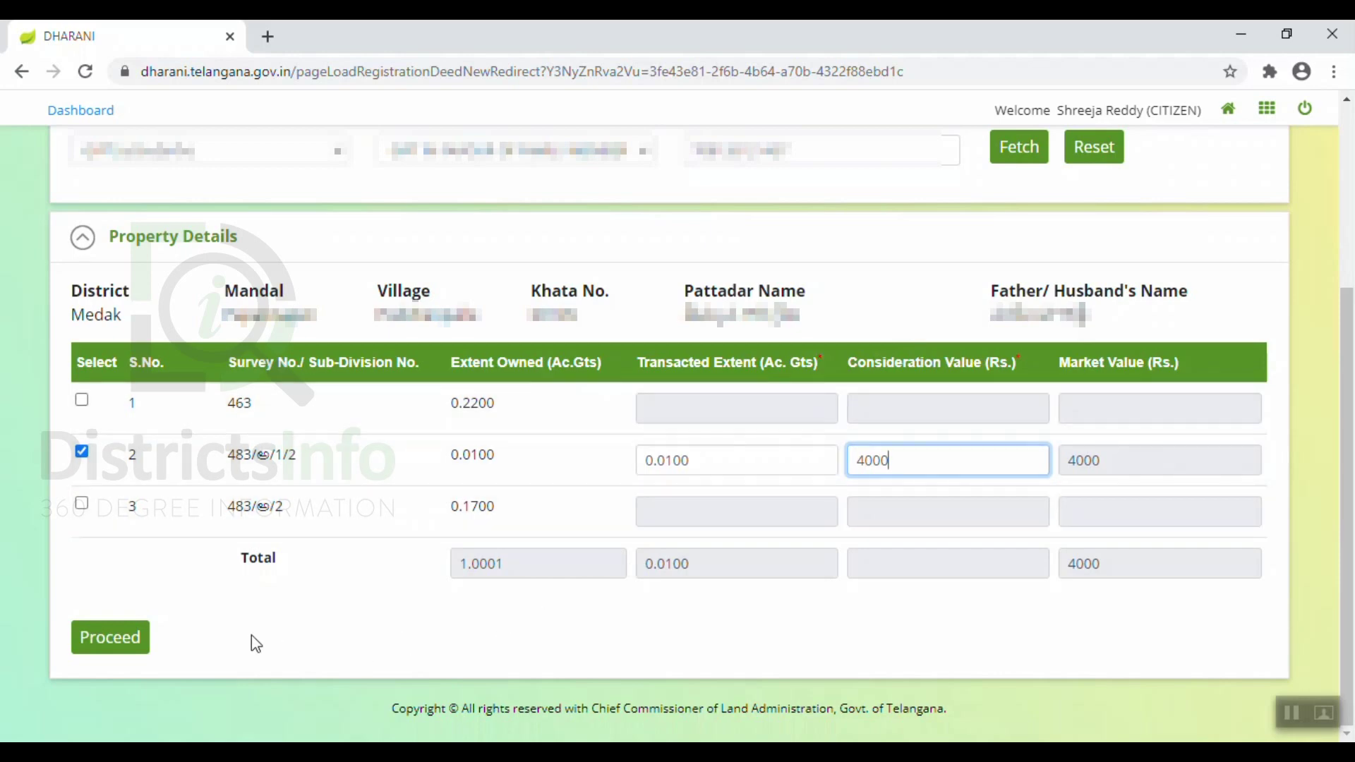
click(108, 644)
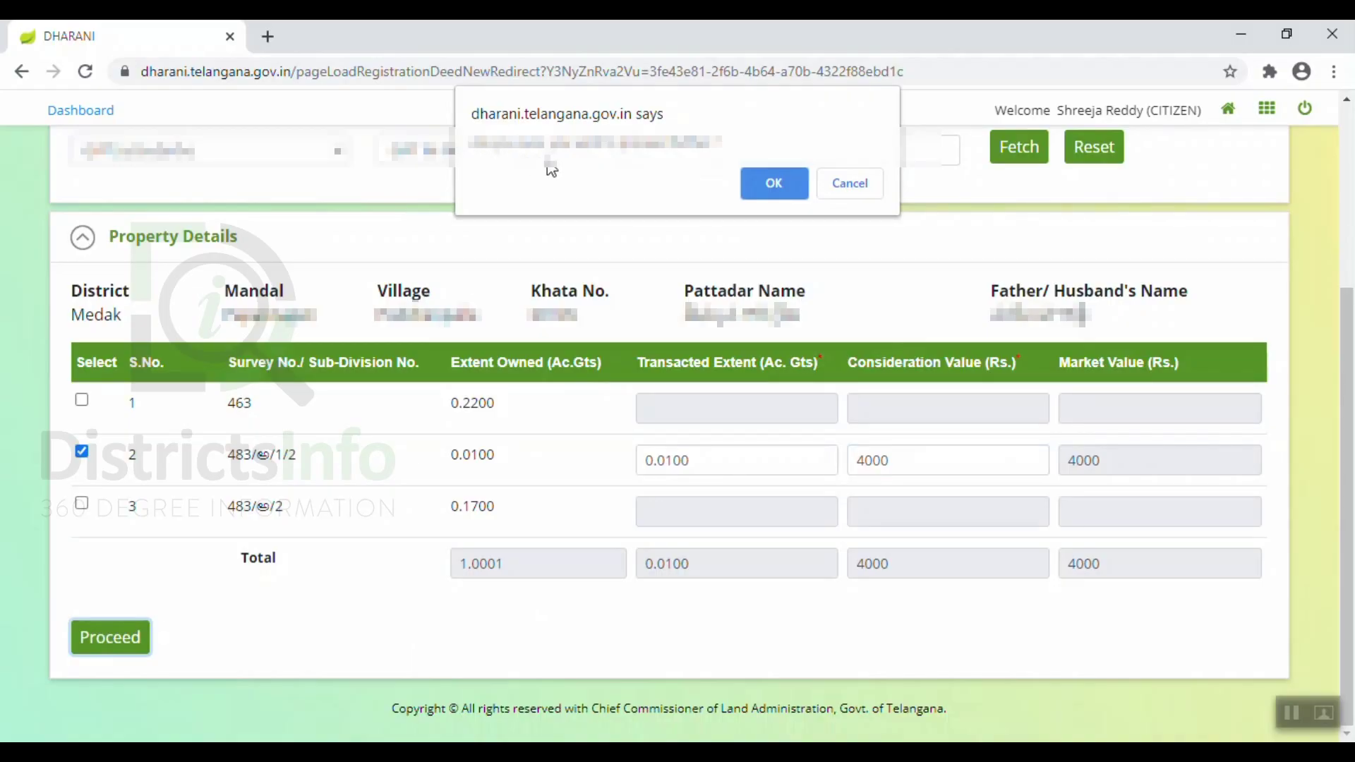
click(776, 188)
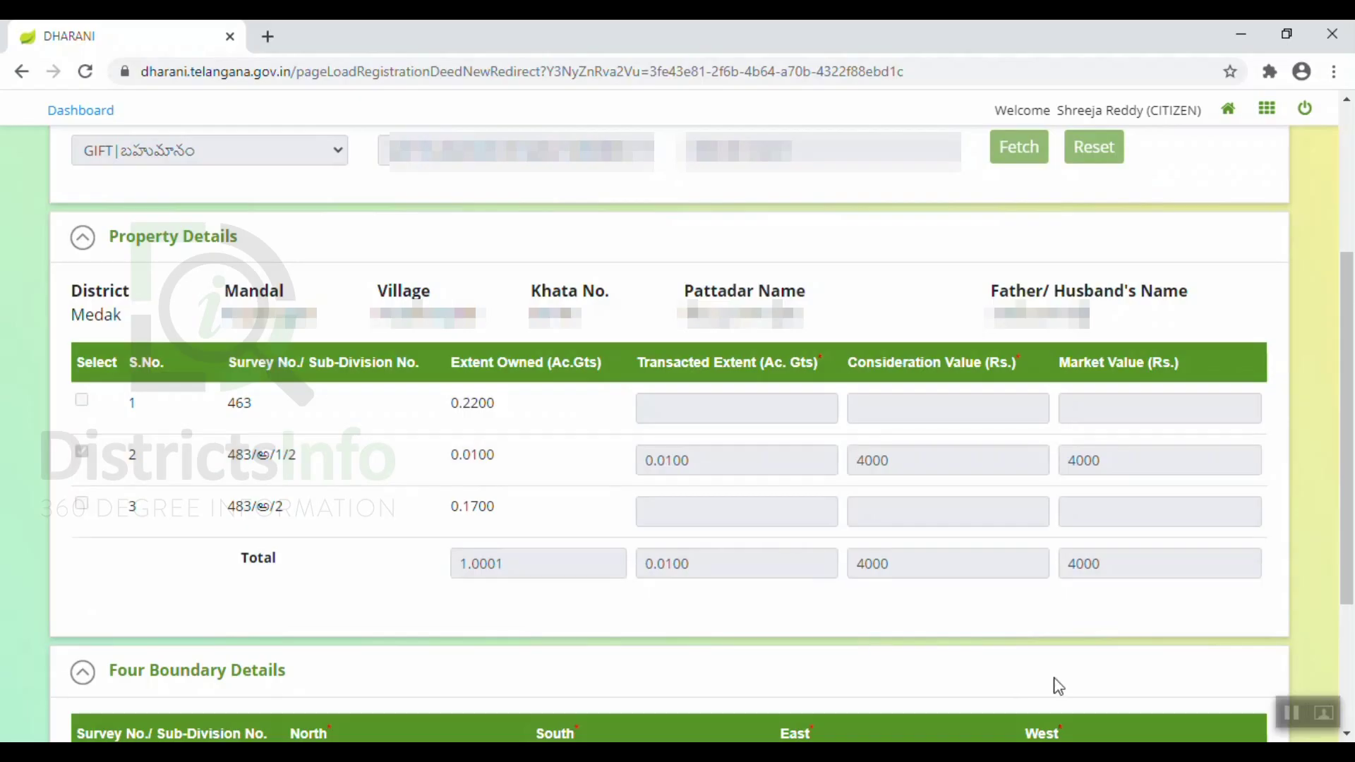
Step: Set the North, South, East and West boundaries to Road, then submit and confirm
scroll(111, 588, down, 3)
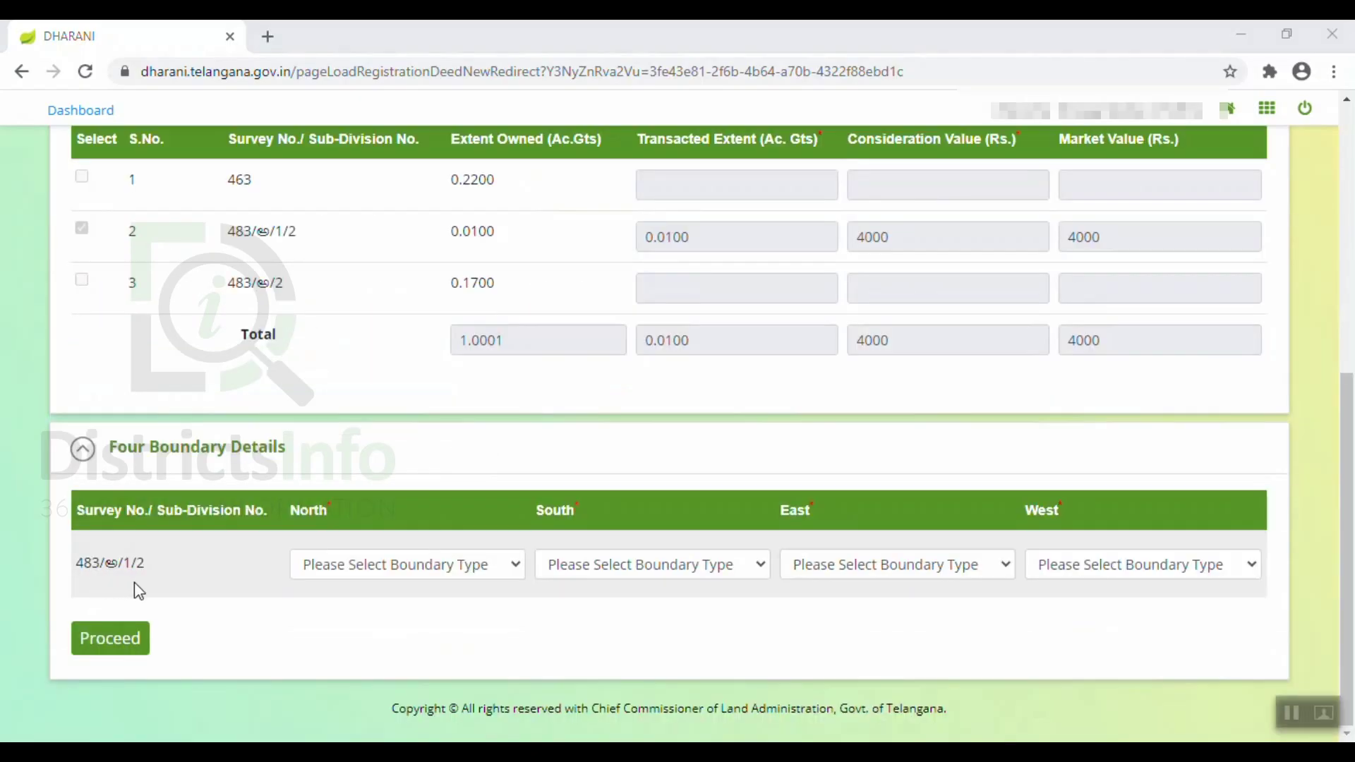
click(396, 565)
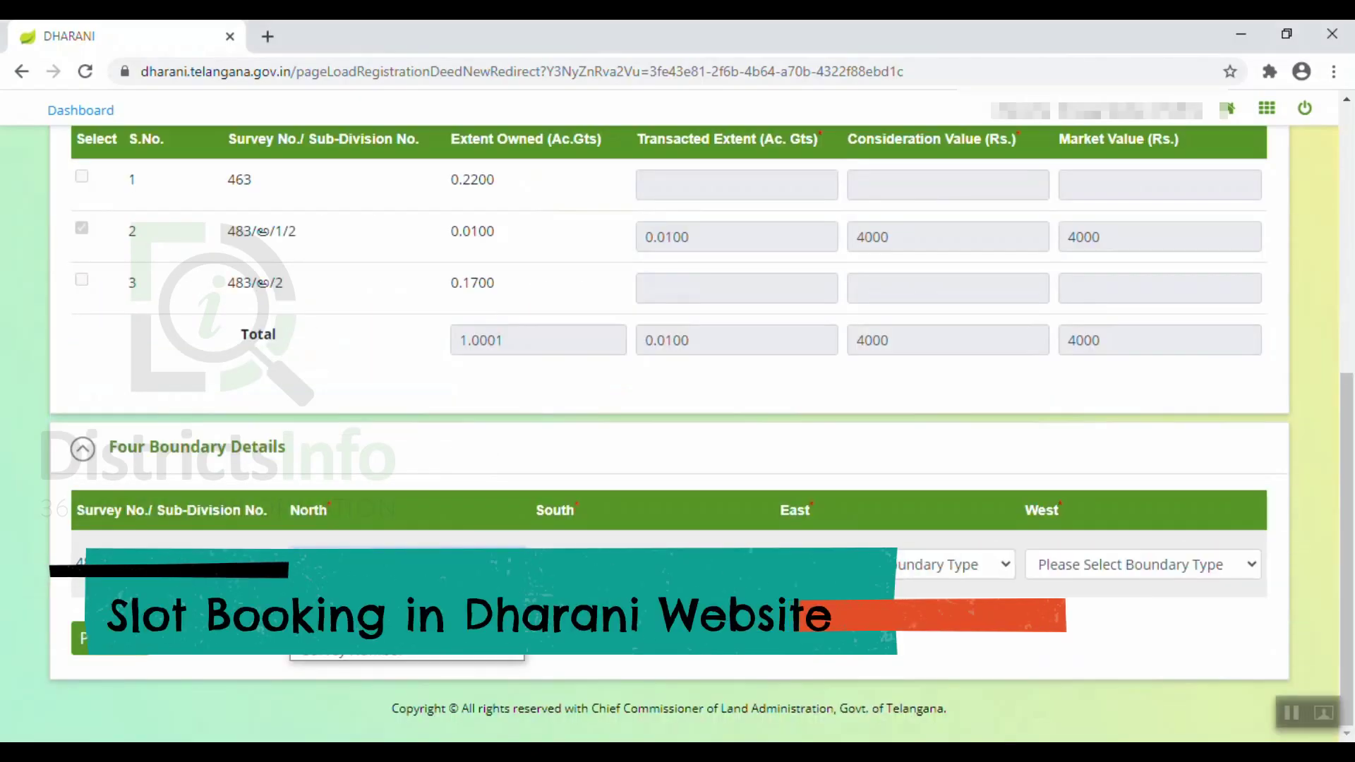
click(408, 621)
click(652, 565)
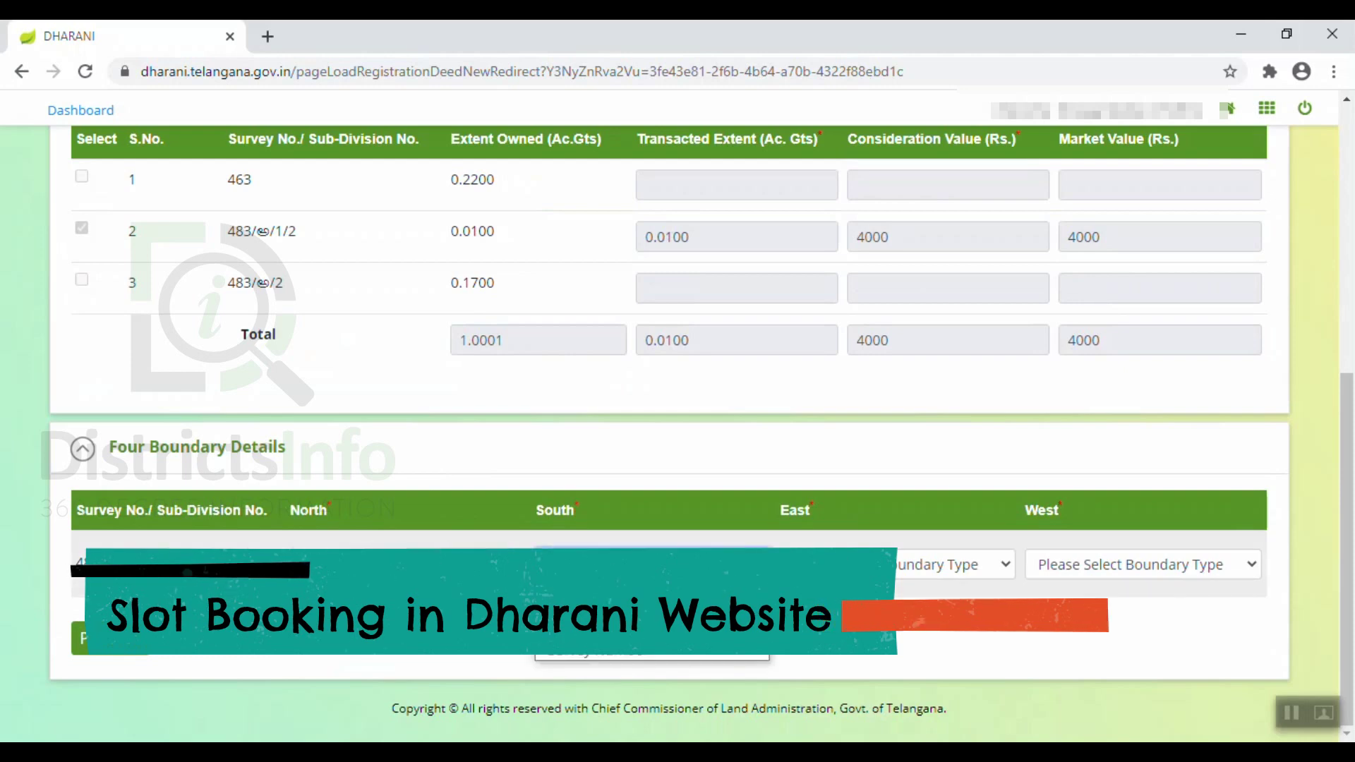
click(652, 621)
click(897, 564)
click(970, 608)
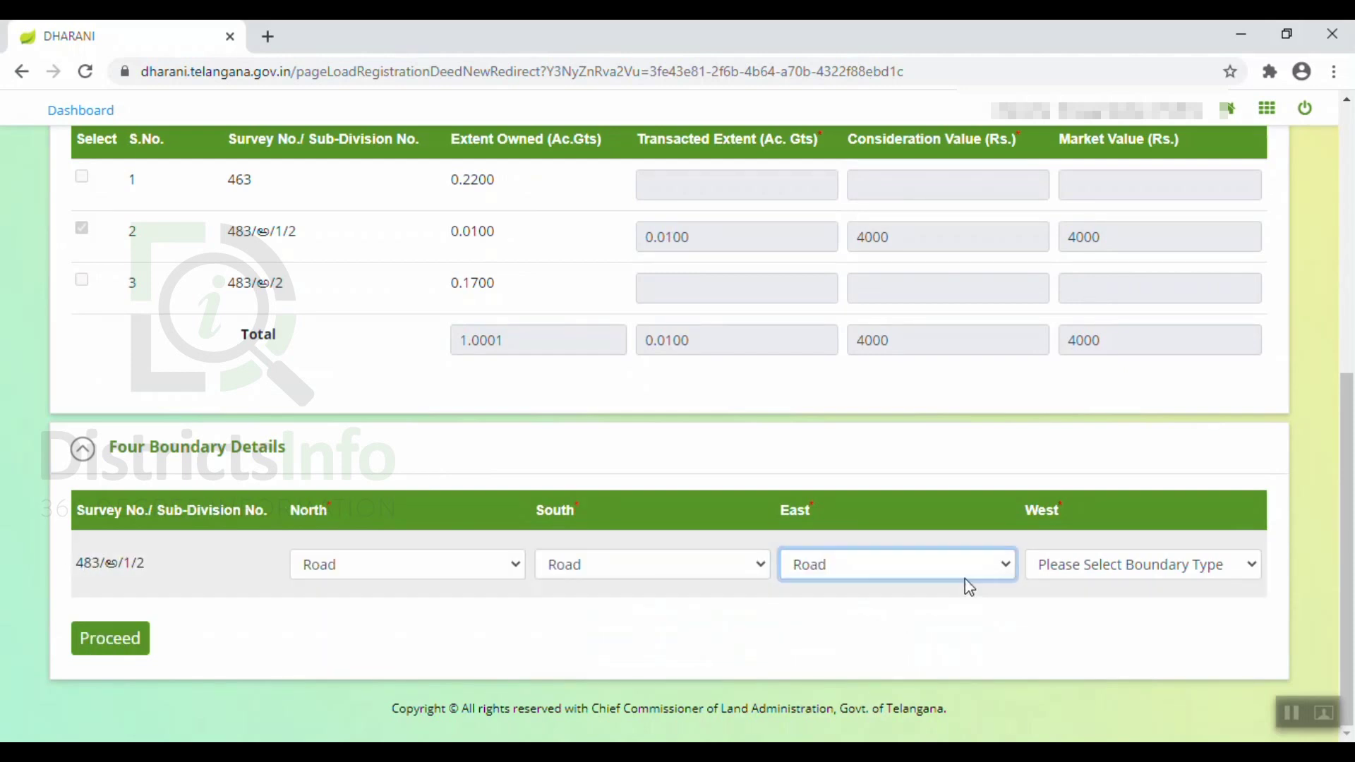
click(1066, 564)
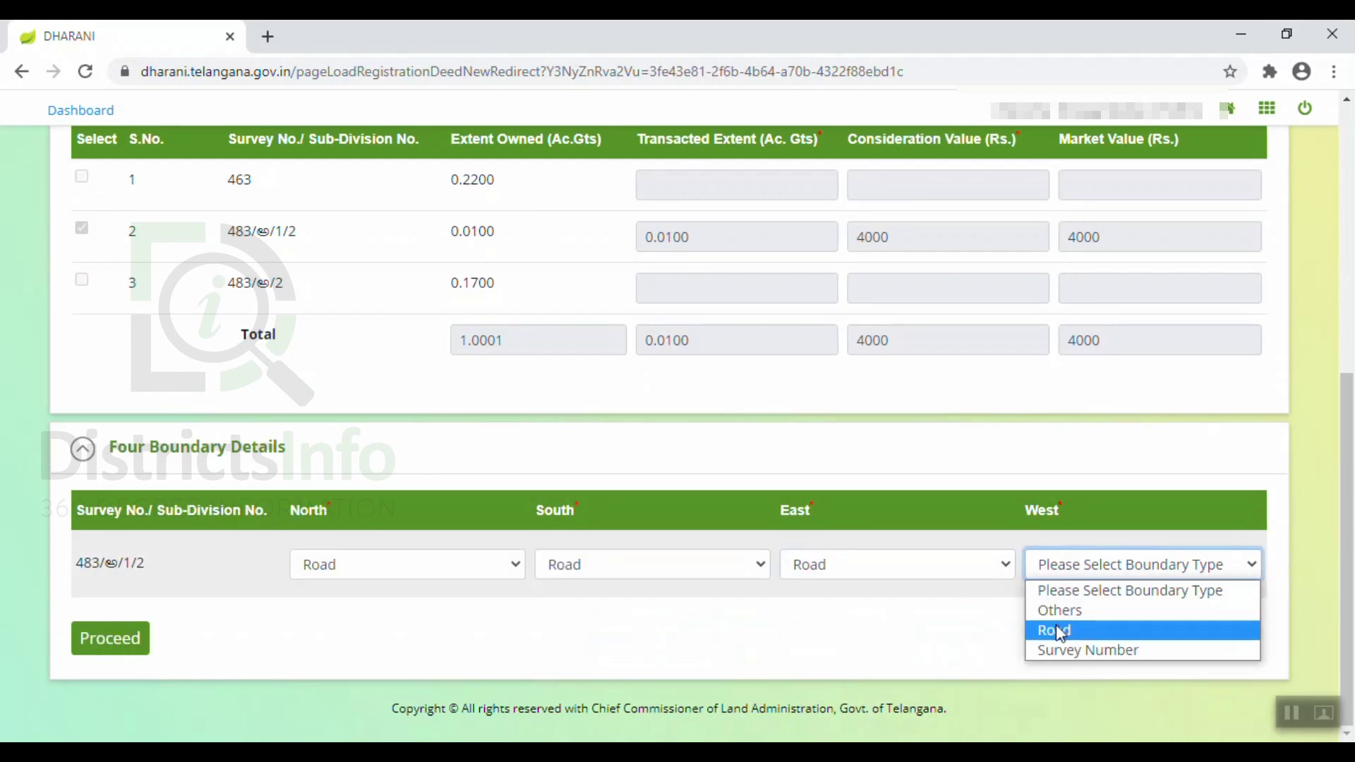
click(1056, 631)
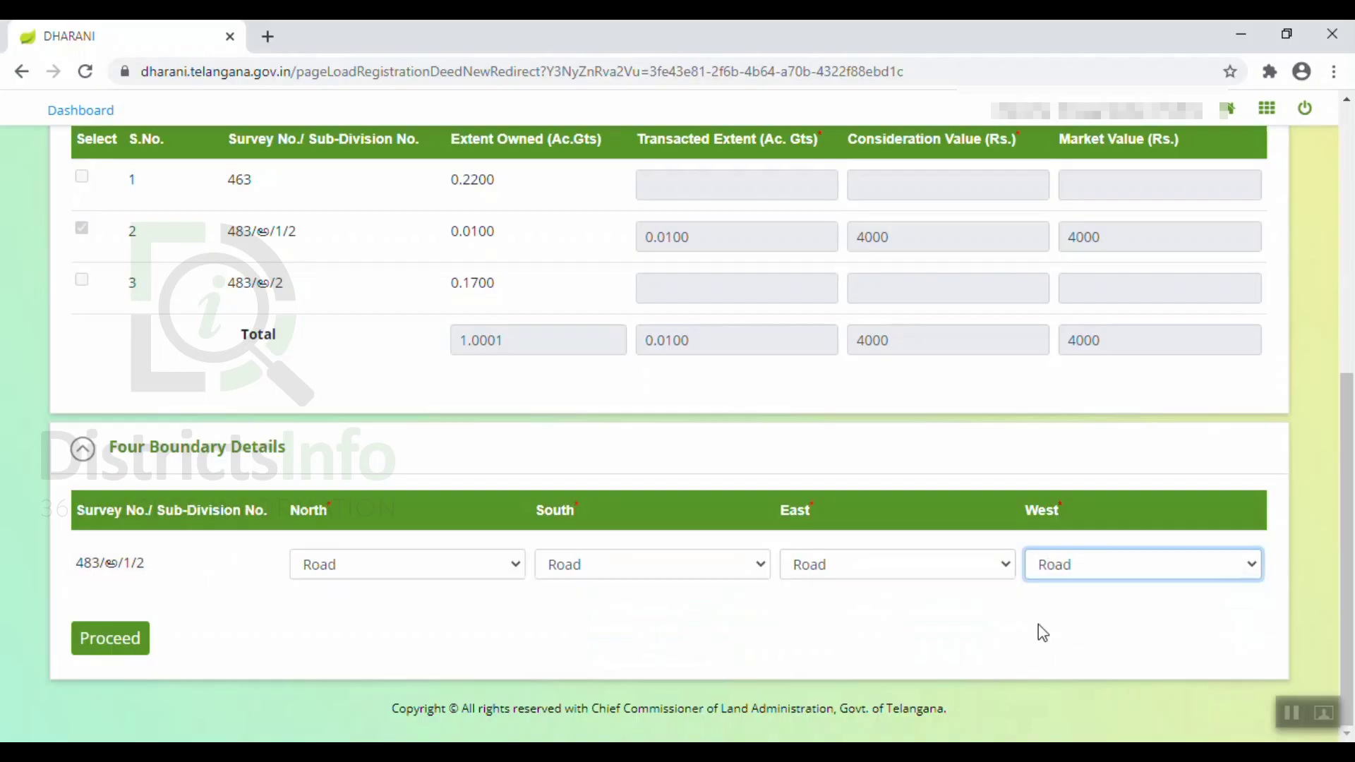
click(111, 651)
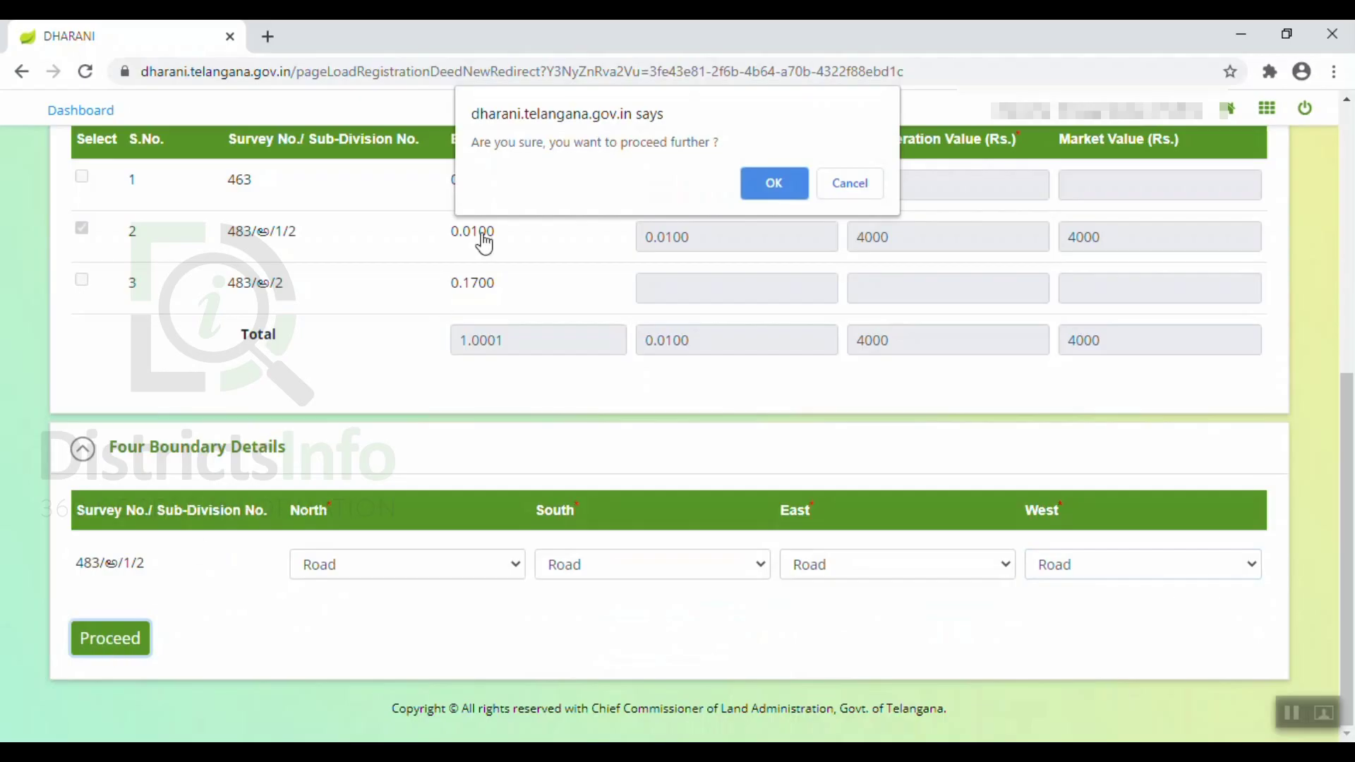
click(776, 185)
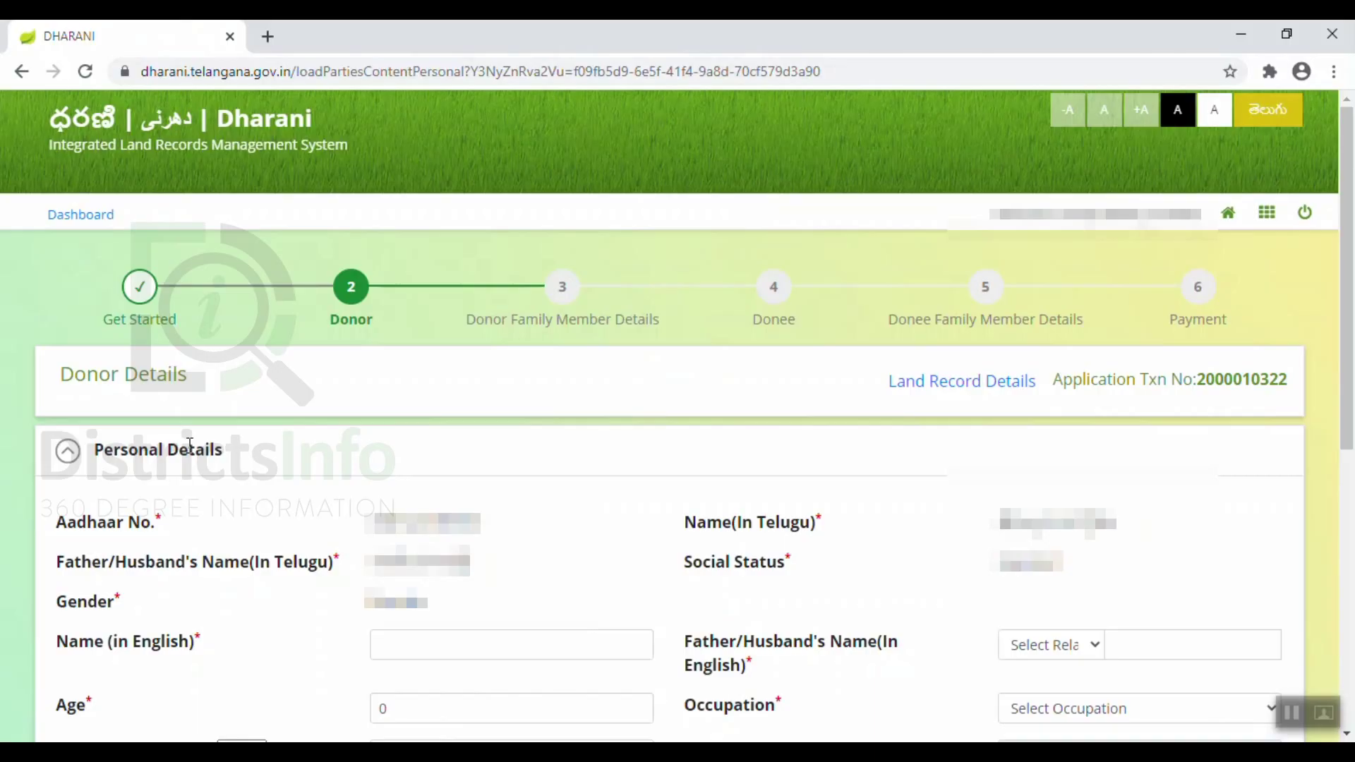
Step: Enter the donor's English name, D/O relation with the father's name, and age 25
scroll(351, 405, down, 3)
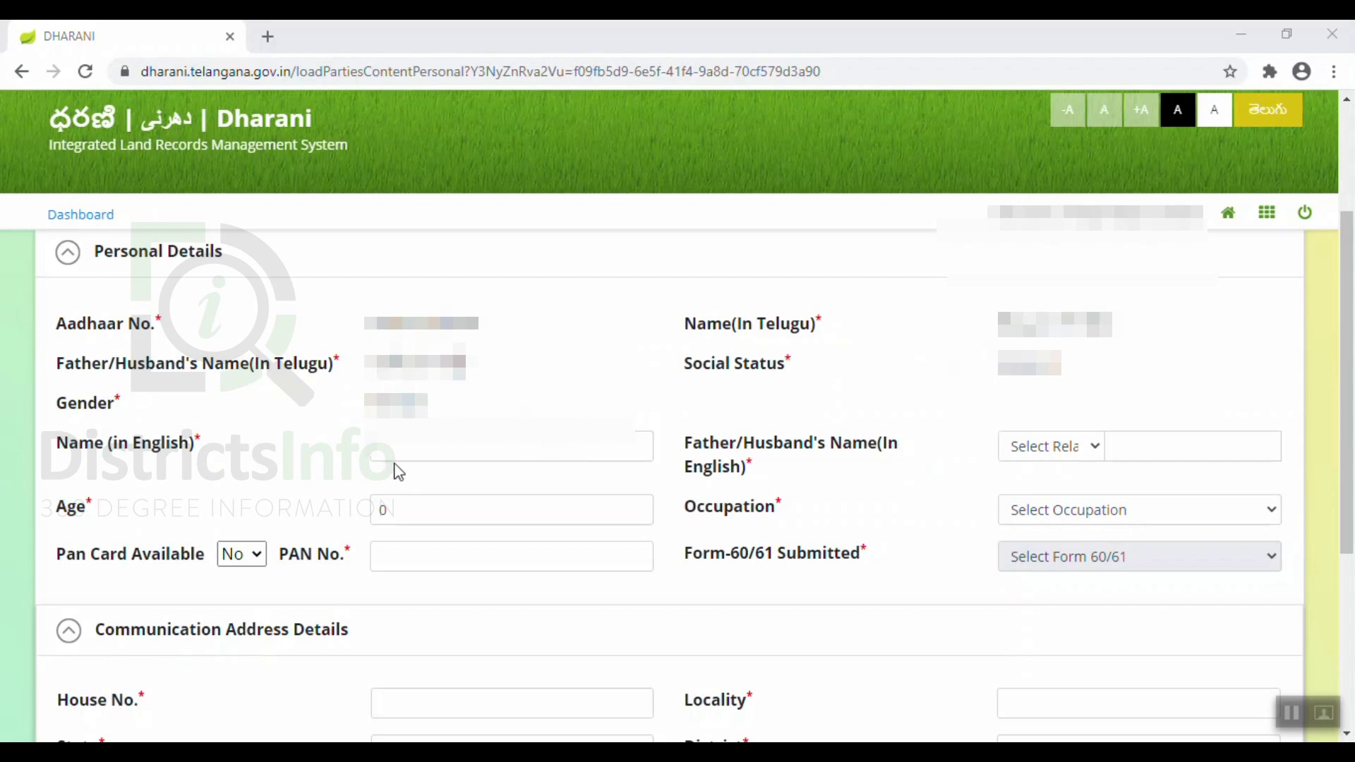
click(408, 445)
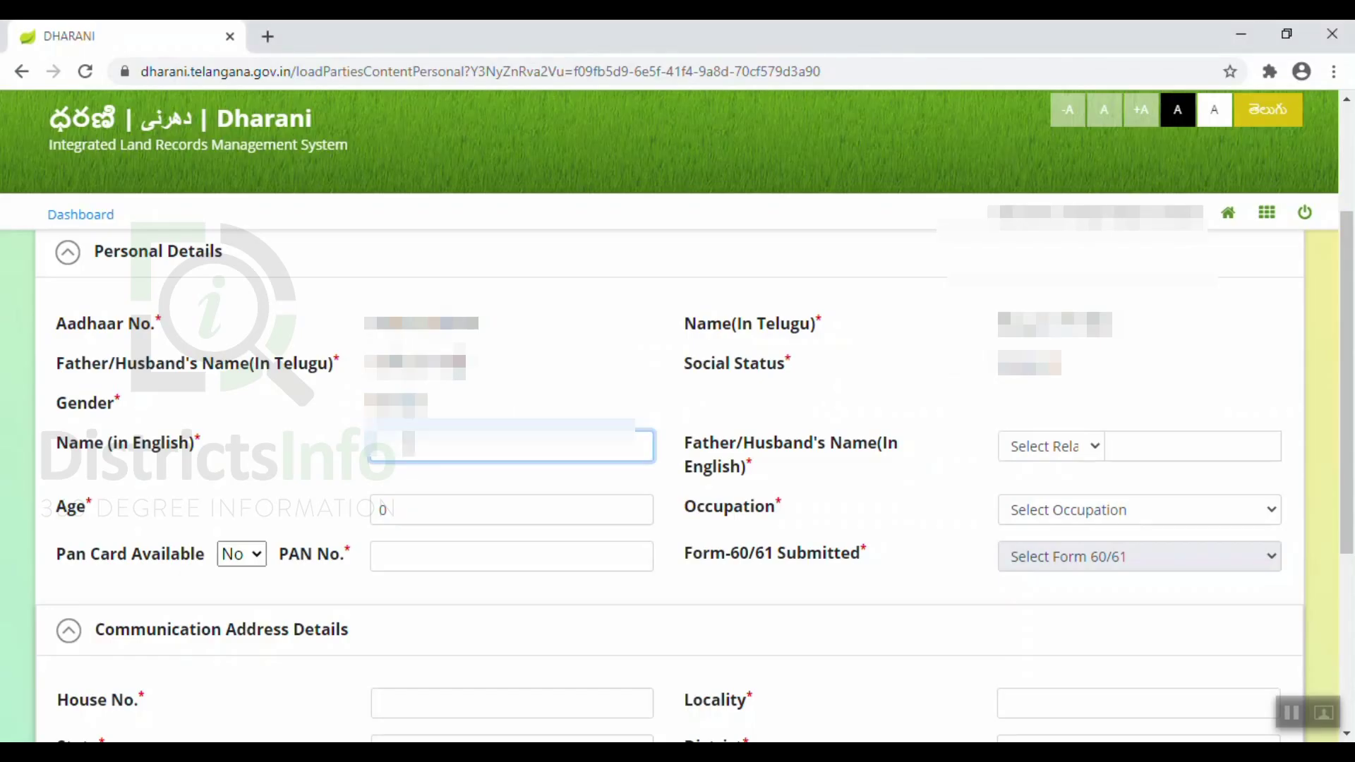
text(Ramesh)
click(1045, 446)
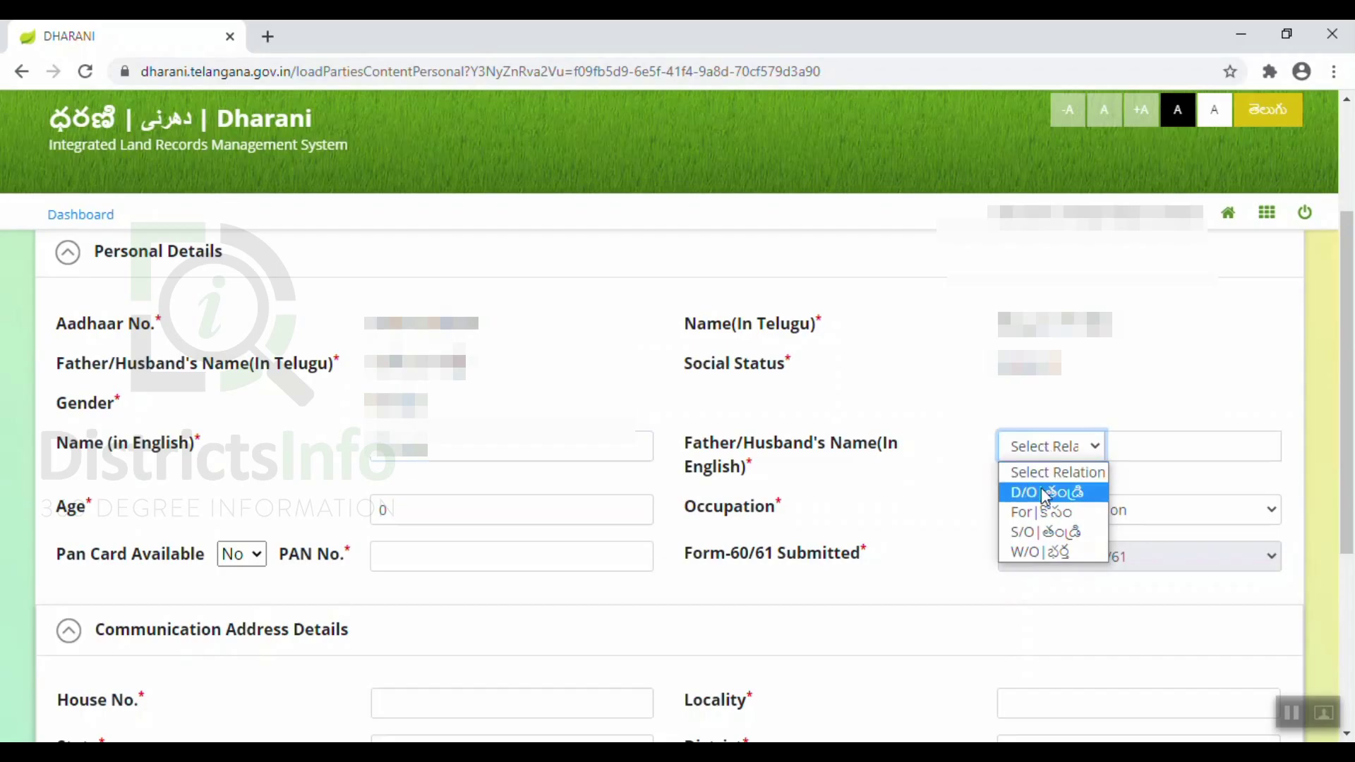
click(1046, 493)
click(1130, 440)
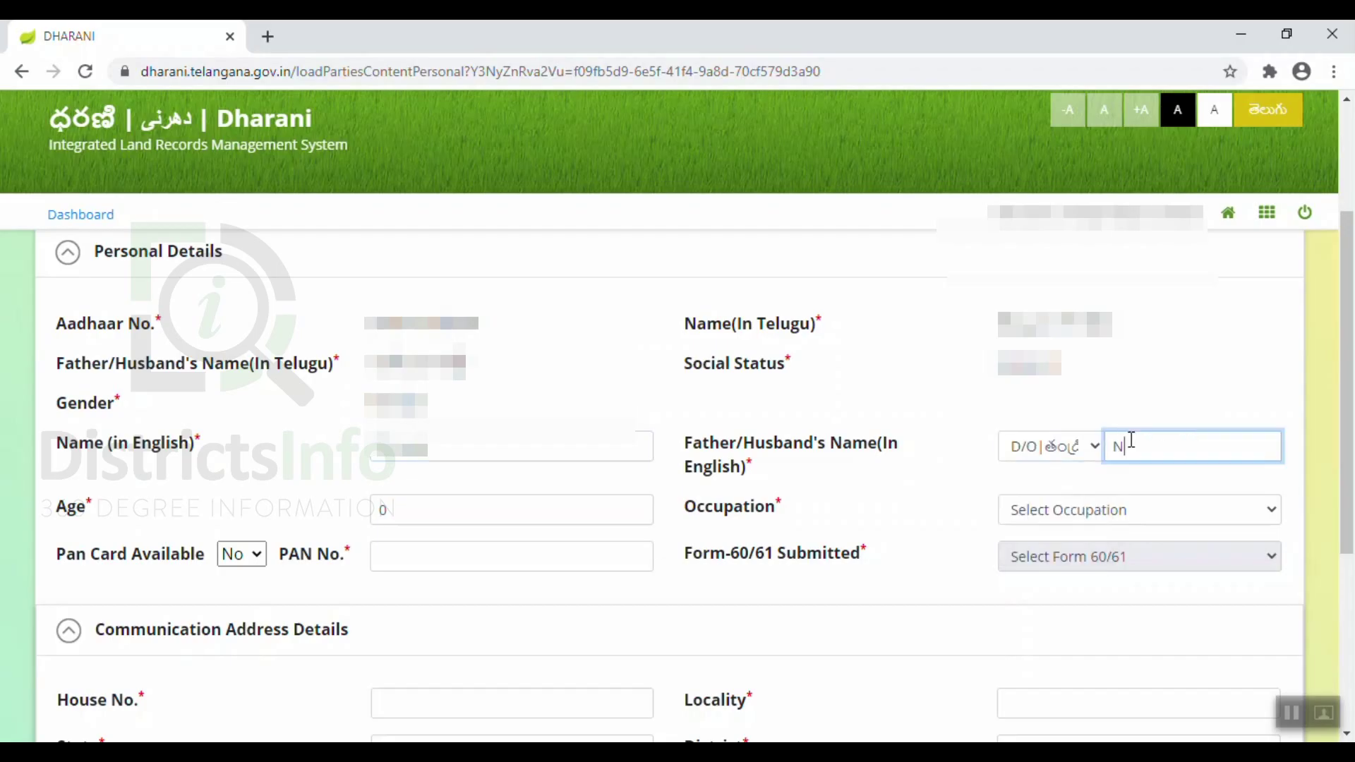
click(531, 514)
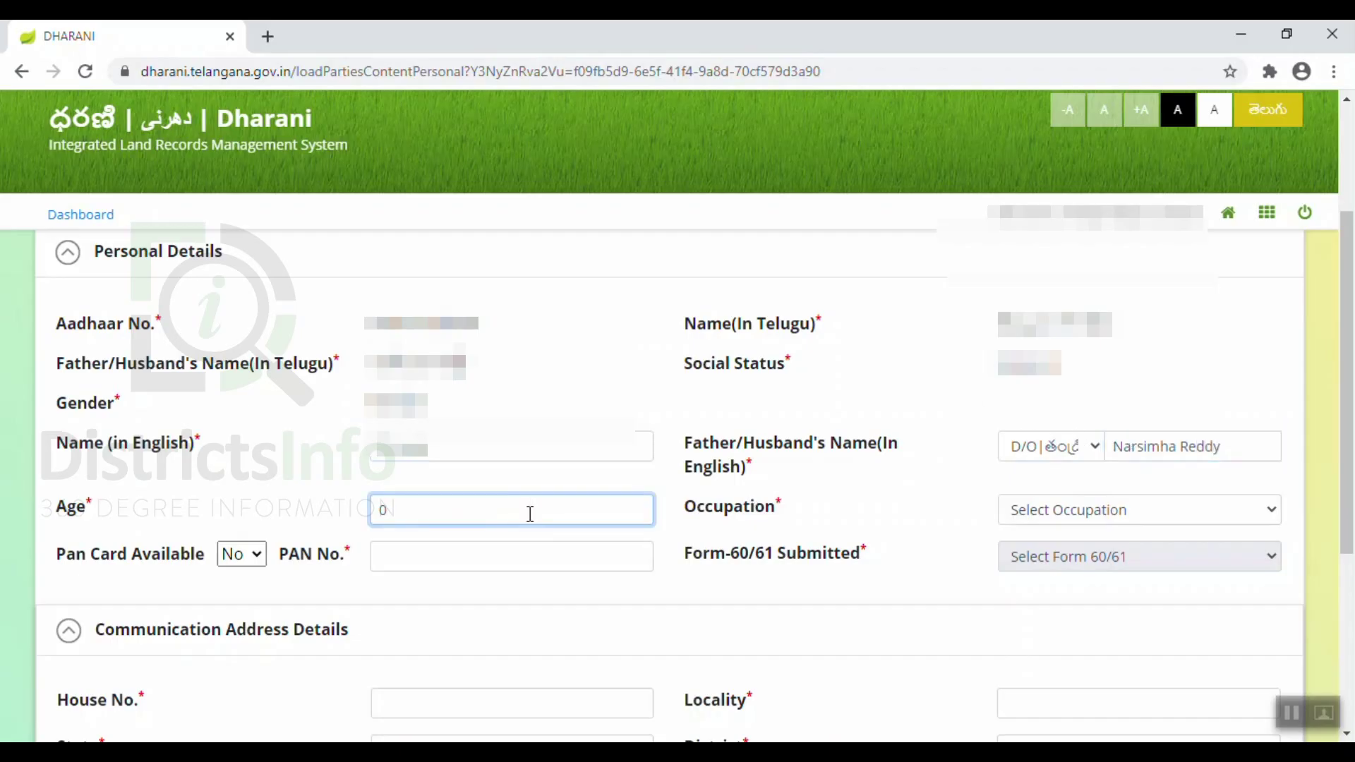
text(25)
Step: Set occupation to Other, PAN card available to No, and Form 60 as submitted
click(1119, 511)
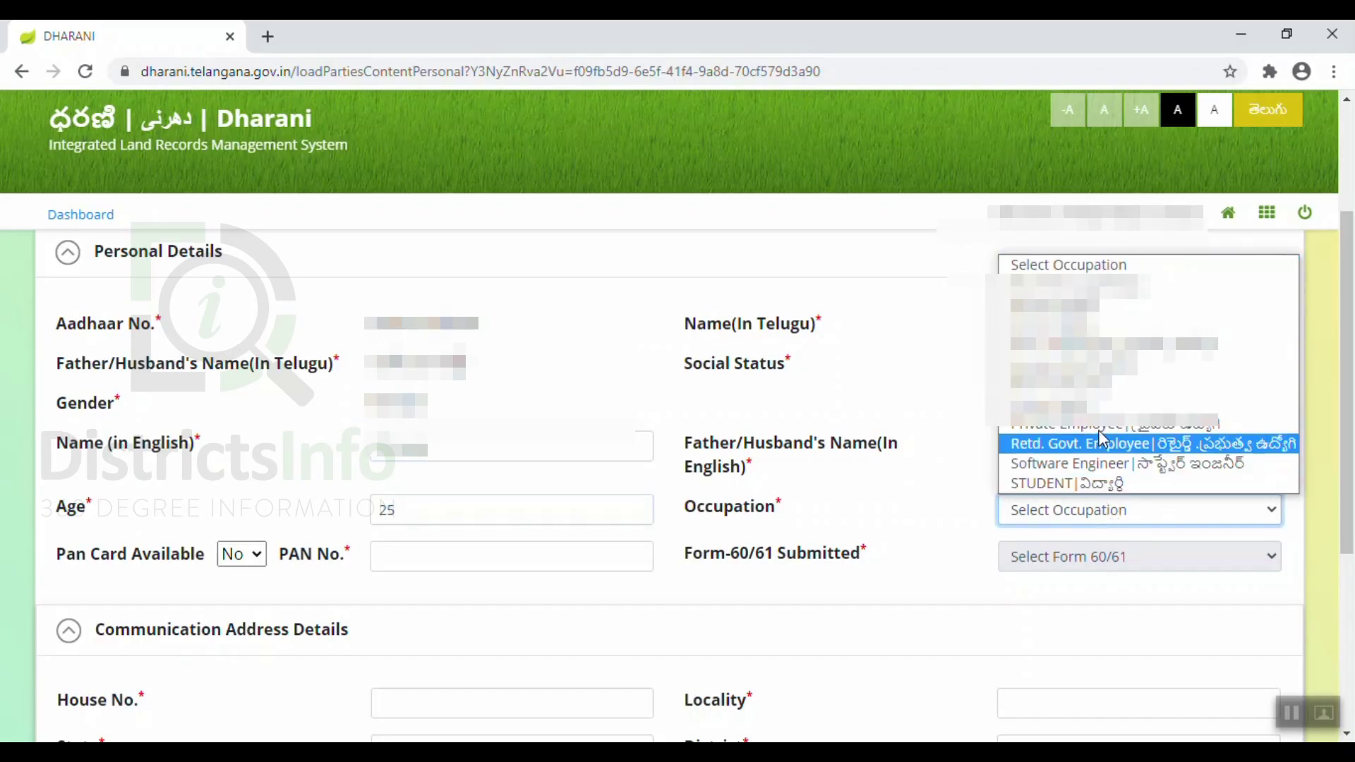
click(1098, 401)
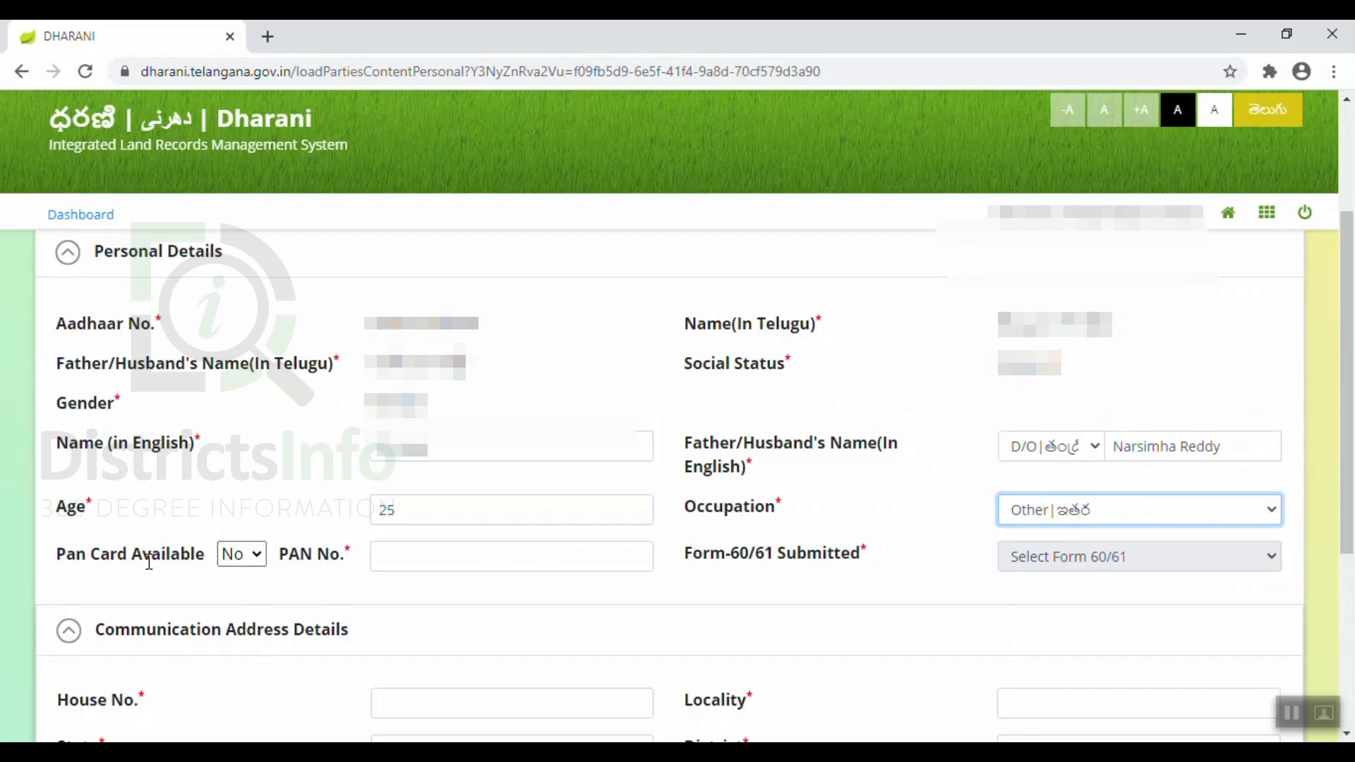
click(241, 554)
click(239, 600)
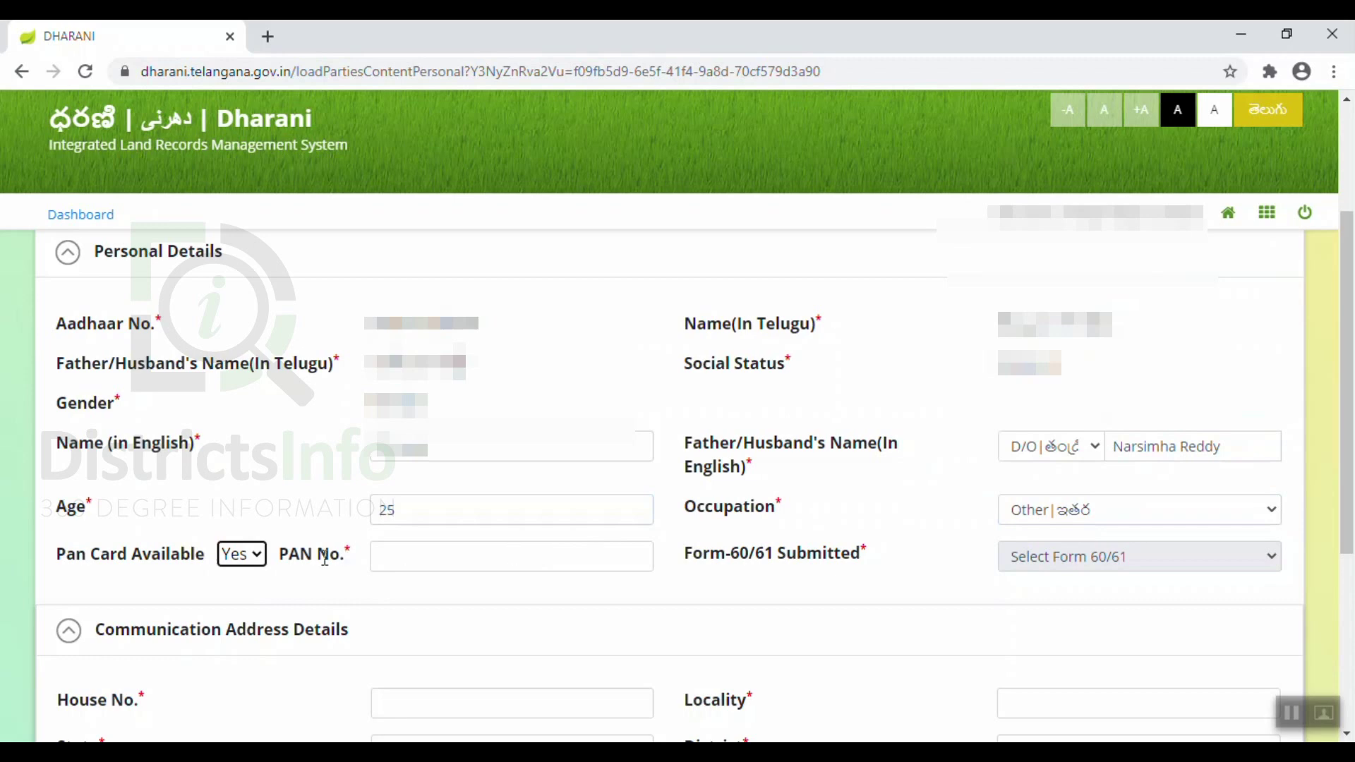
click(250, 557)
click(240, 583)
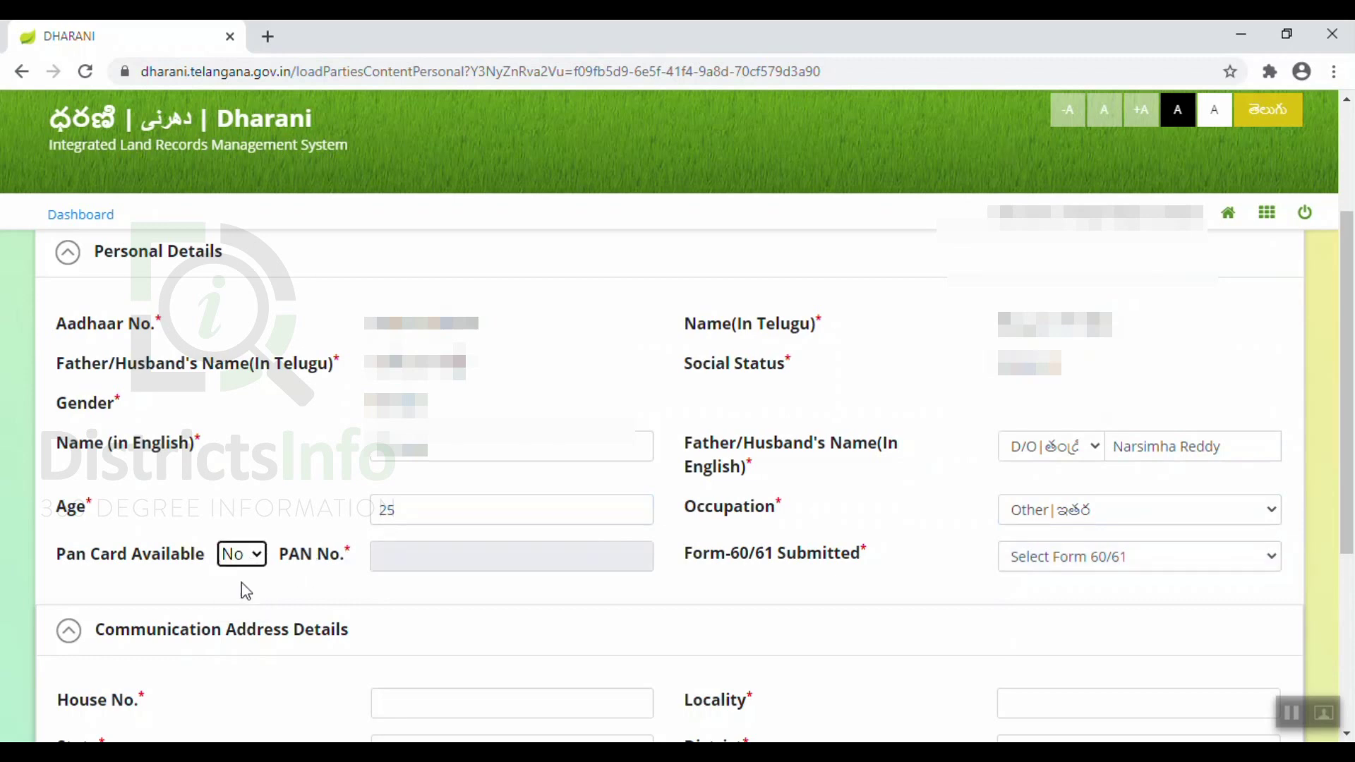
click(1048, 564)
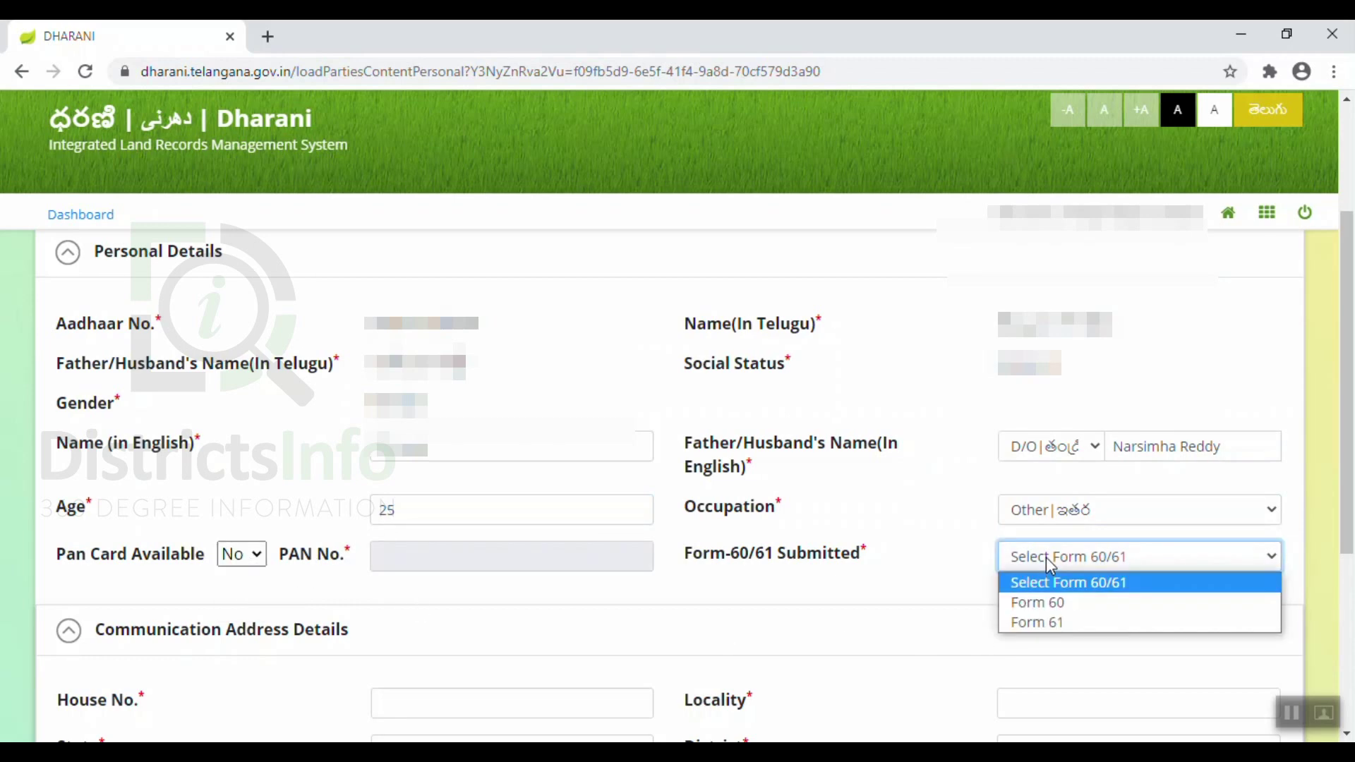
click(1055, 602)
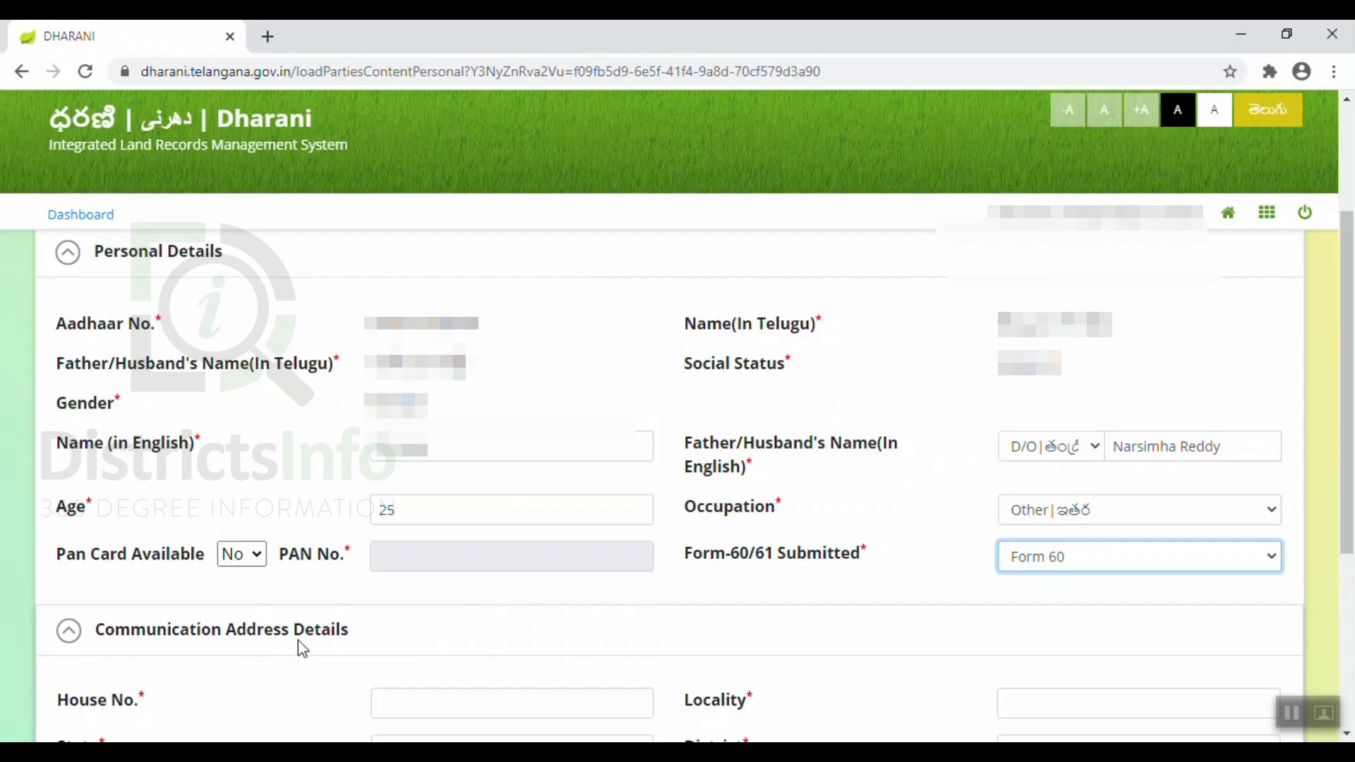
Step: Fill in the donor's house number and locality, then Save And Continue
scroll(342, 638, down, 5)
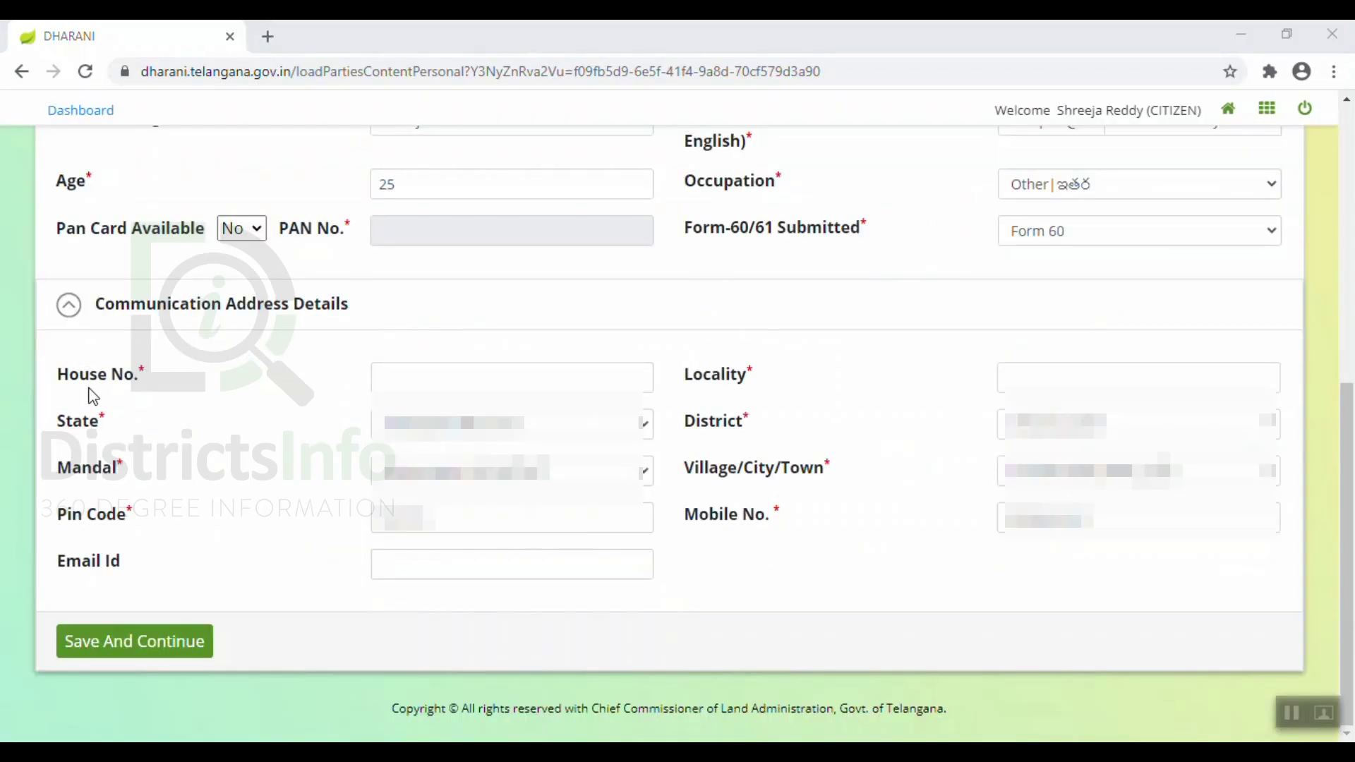
click(398, 376)
text(4-1)
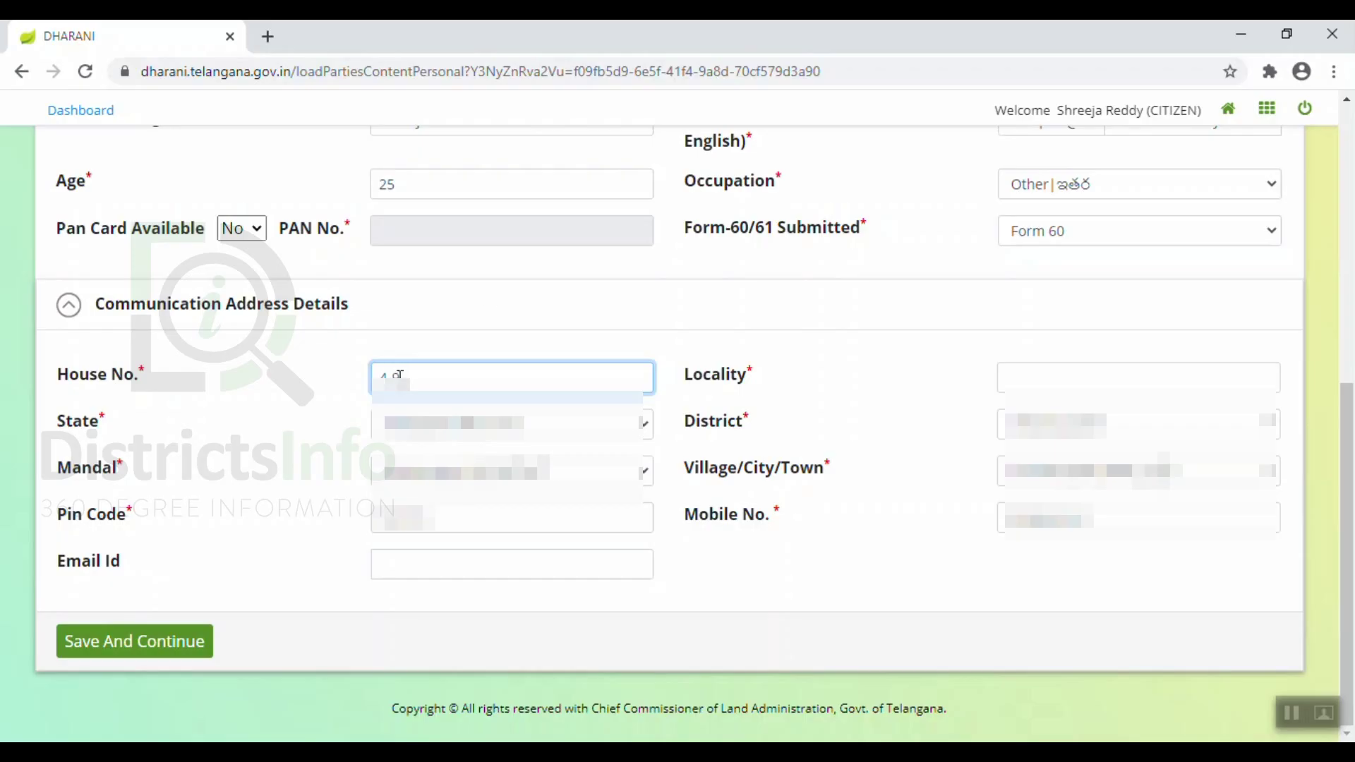
click(1032, 382)
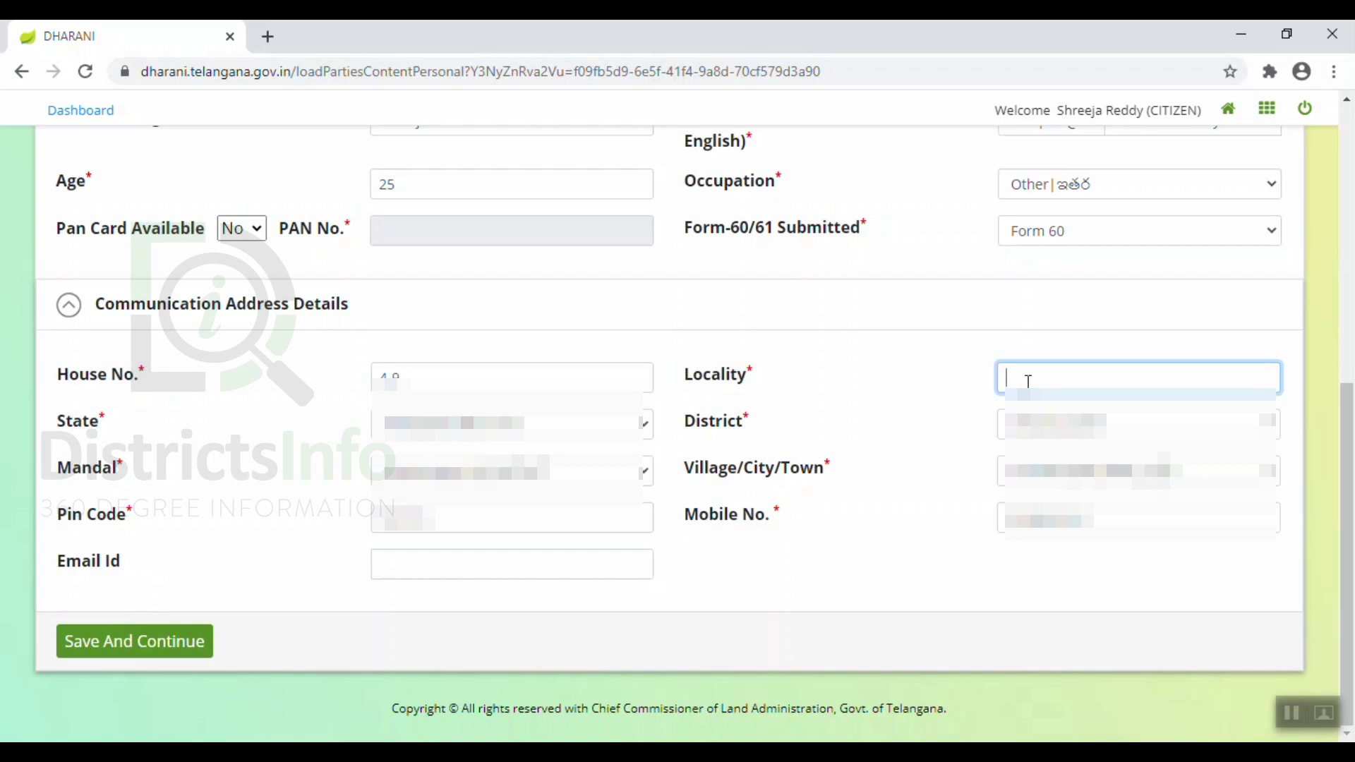
text(Hyderabad)
click(412, 563)
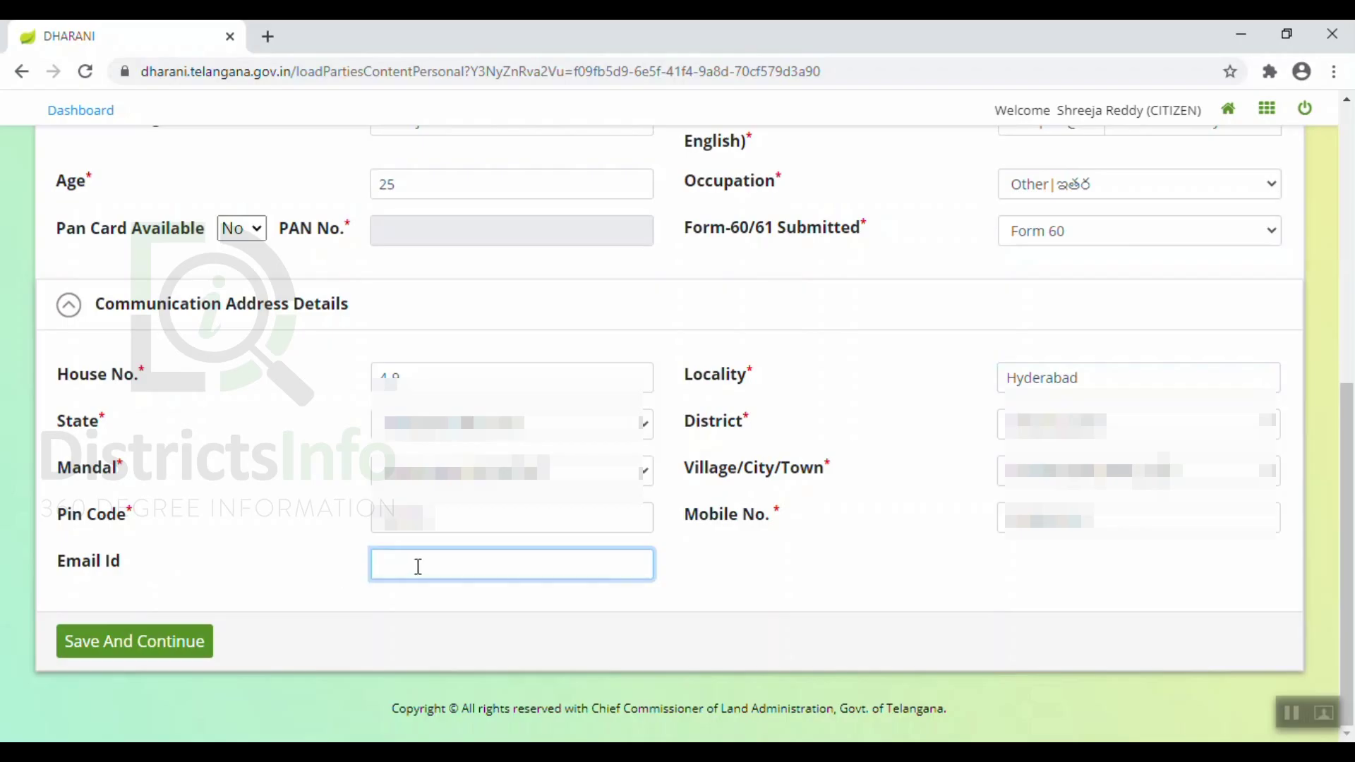
click(135, 642)
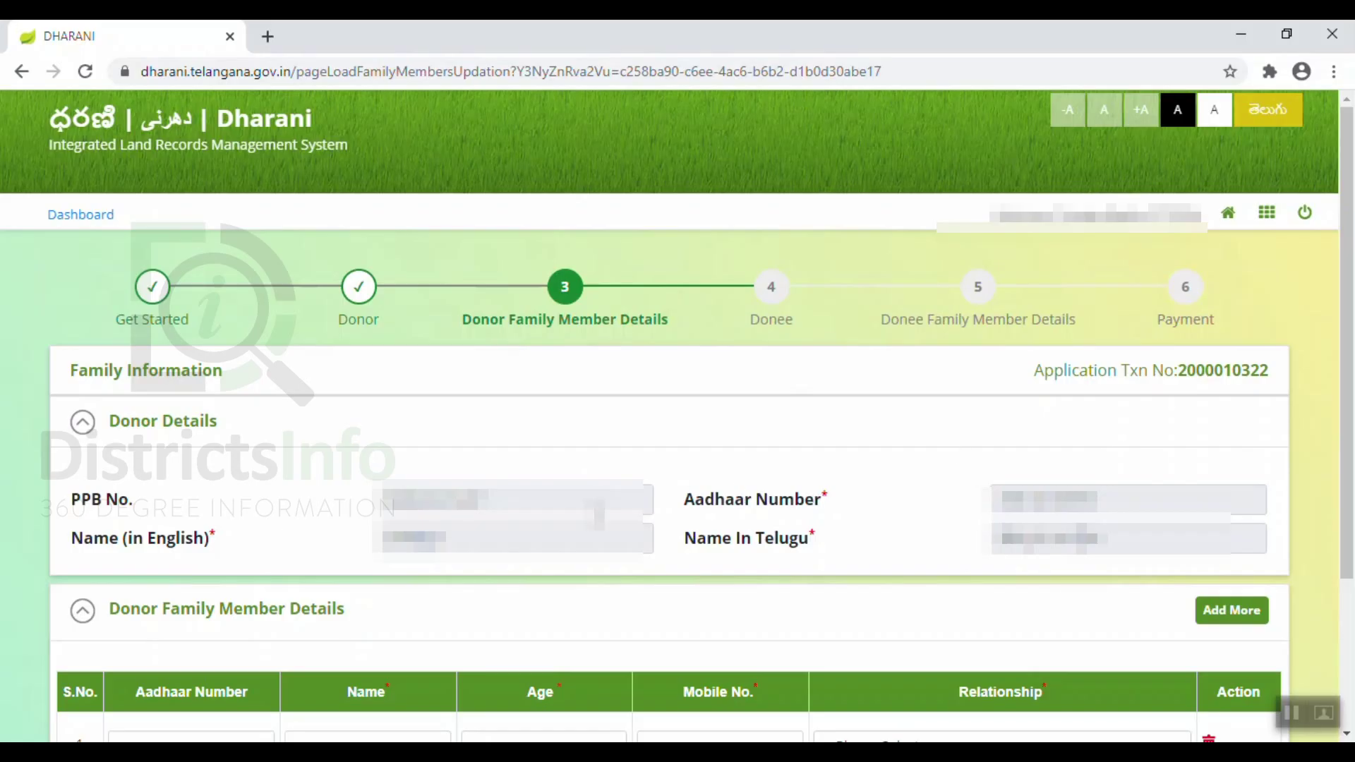
Step: Enter the first family member's Aadhaar number, name, age 45 and mobile number
scroll(706, 675, down, 3)
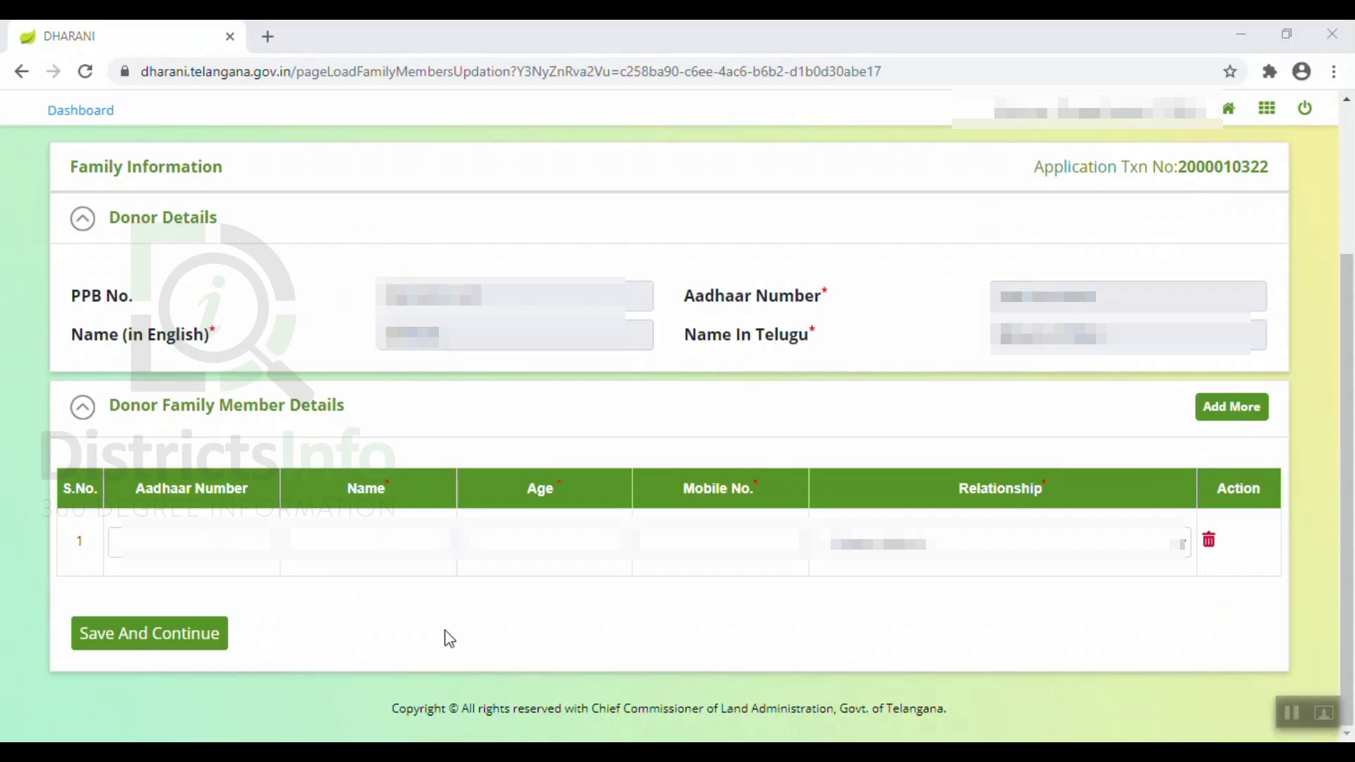
click(223, 540)
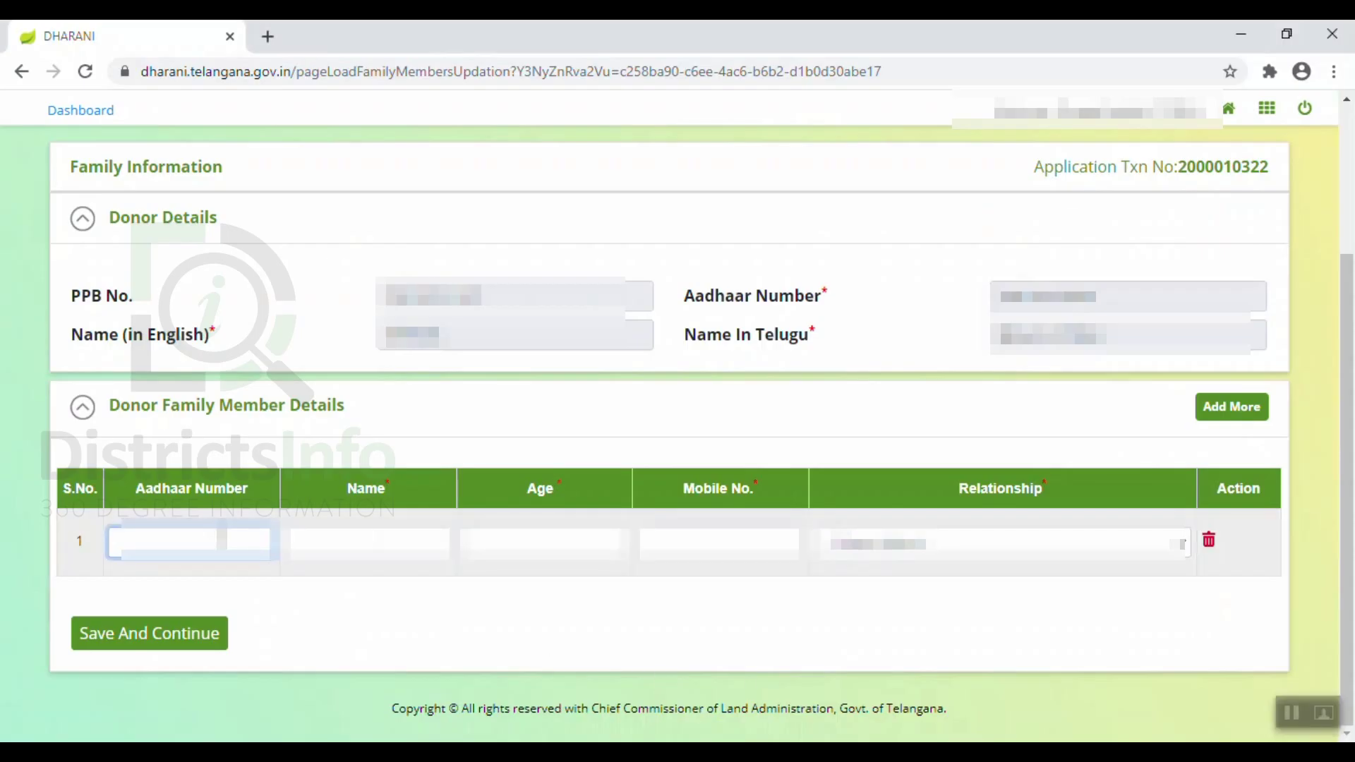
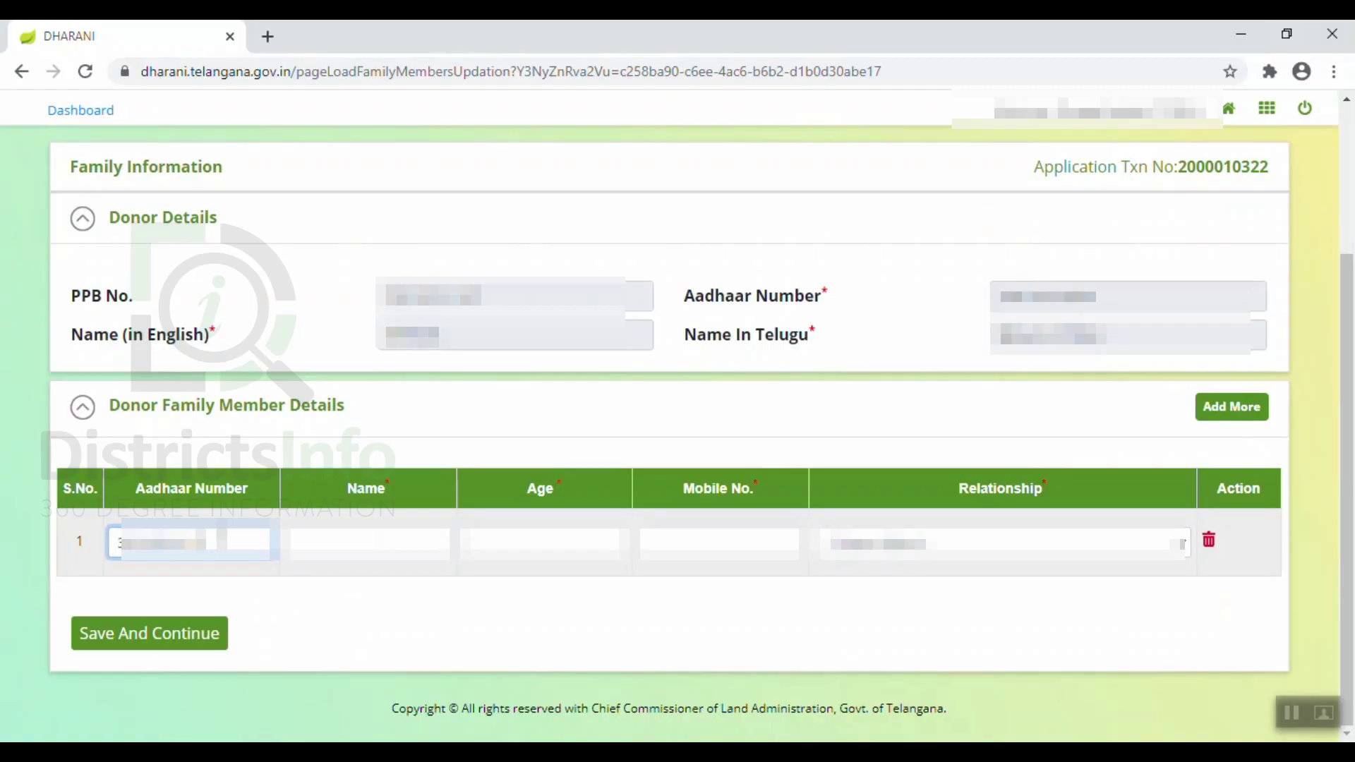
click(329, 551)
text(Ravi)
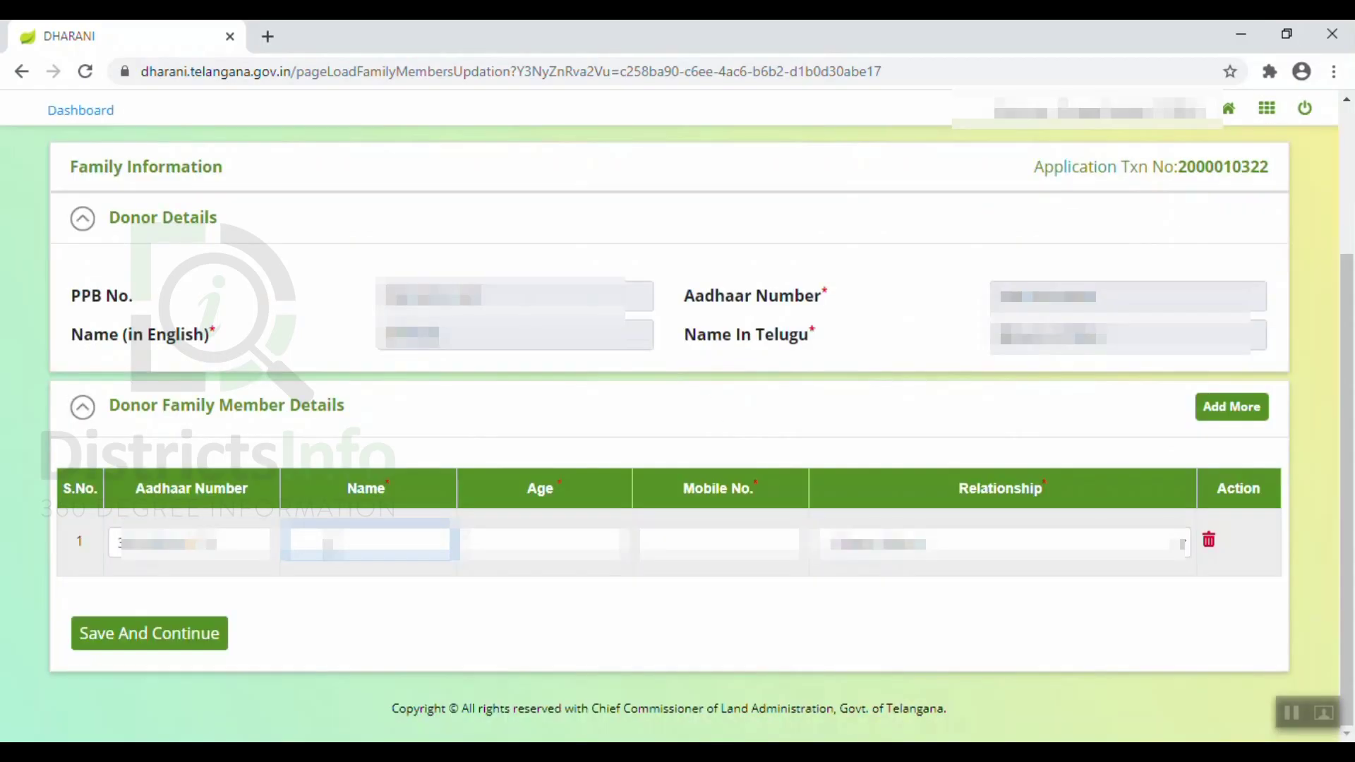
text(a)
click(606, 539)
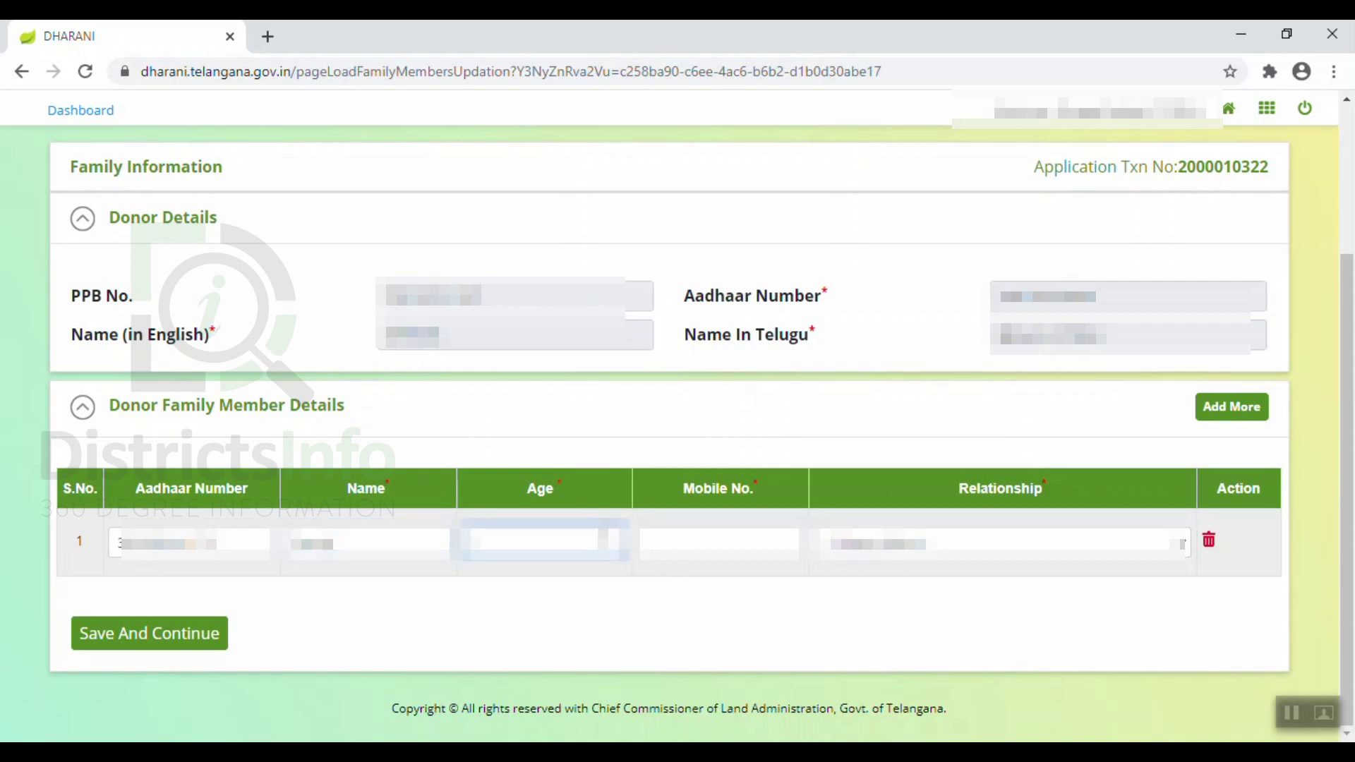
text(45)
click(699, 544)
text(987)
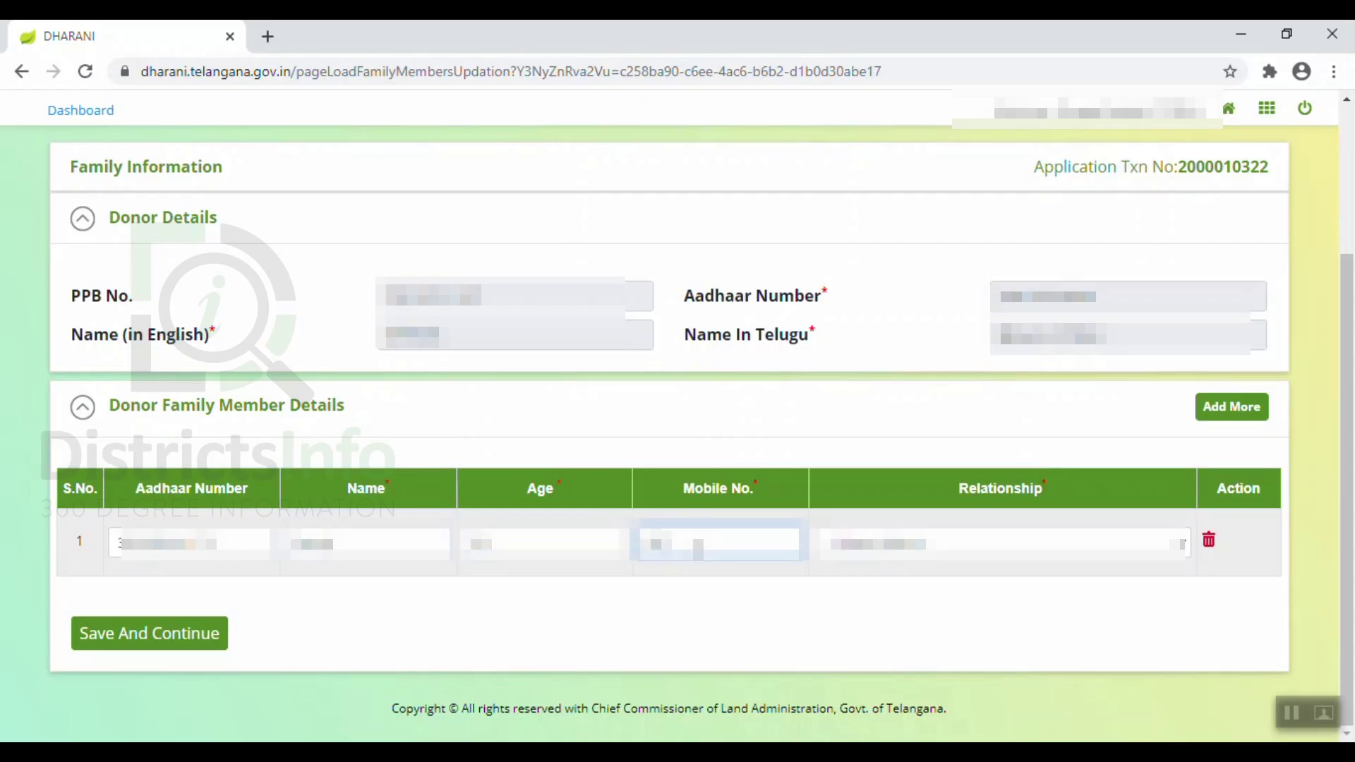
text(6543210)
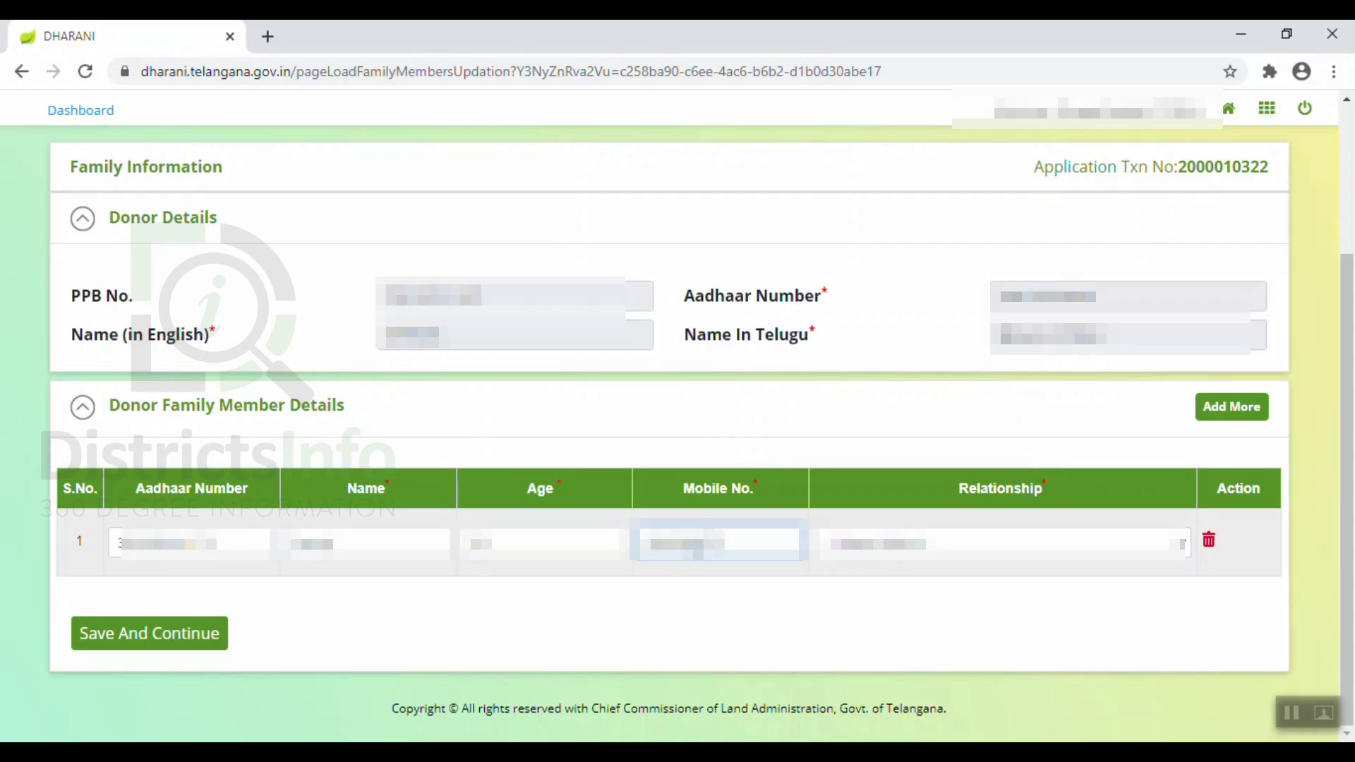
Step: Set that member's relationship to HUSBAND and add a second member row
click(858, 545)
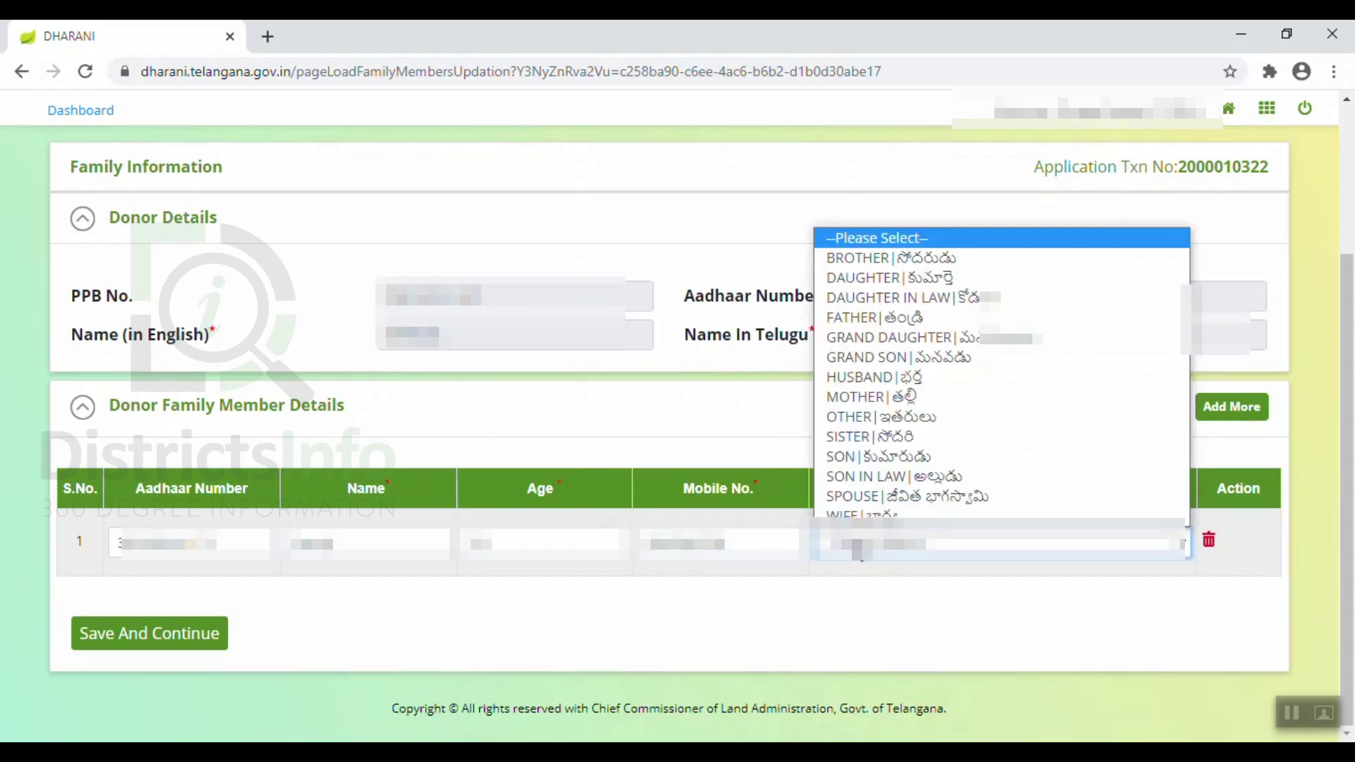
click(879, 377)
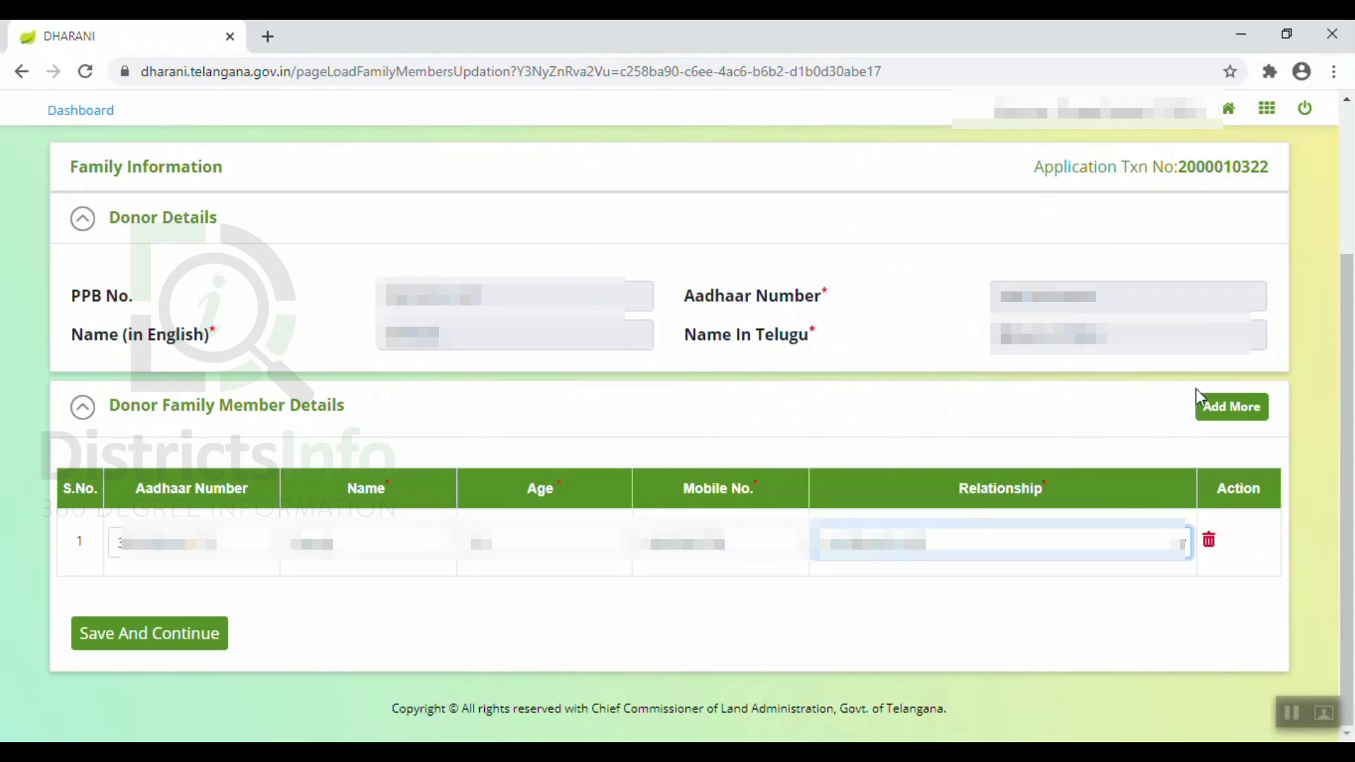
click(1232, 409)
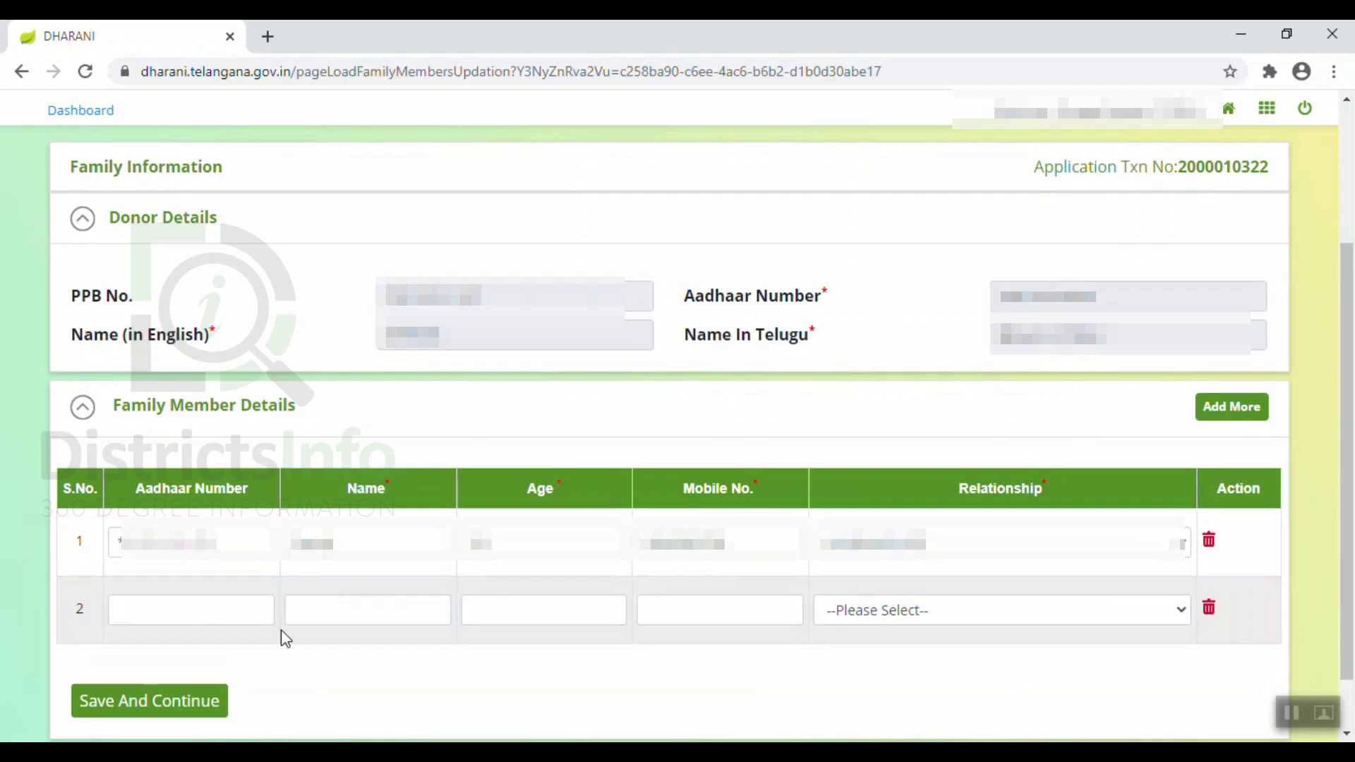
Step: Delete the blank second family-member row, then save the family details and confirm proceeding
click(1210, 607)
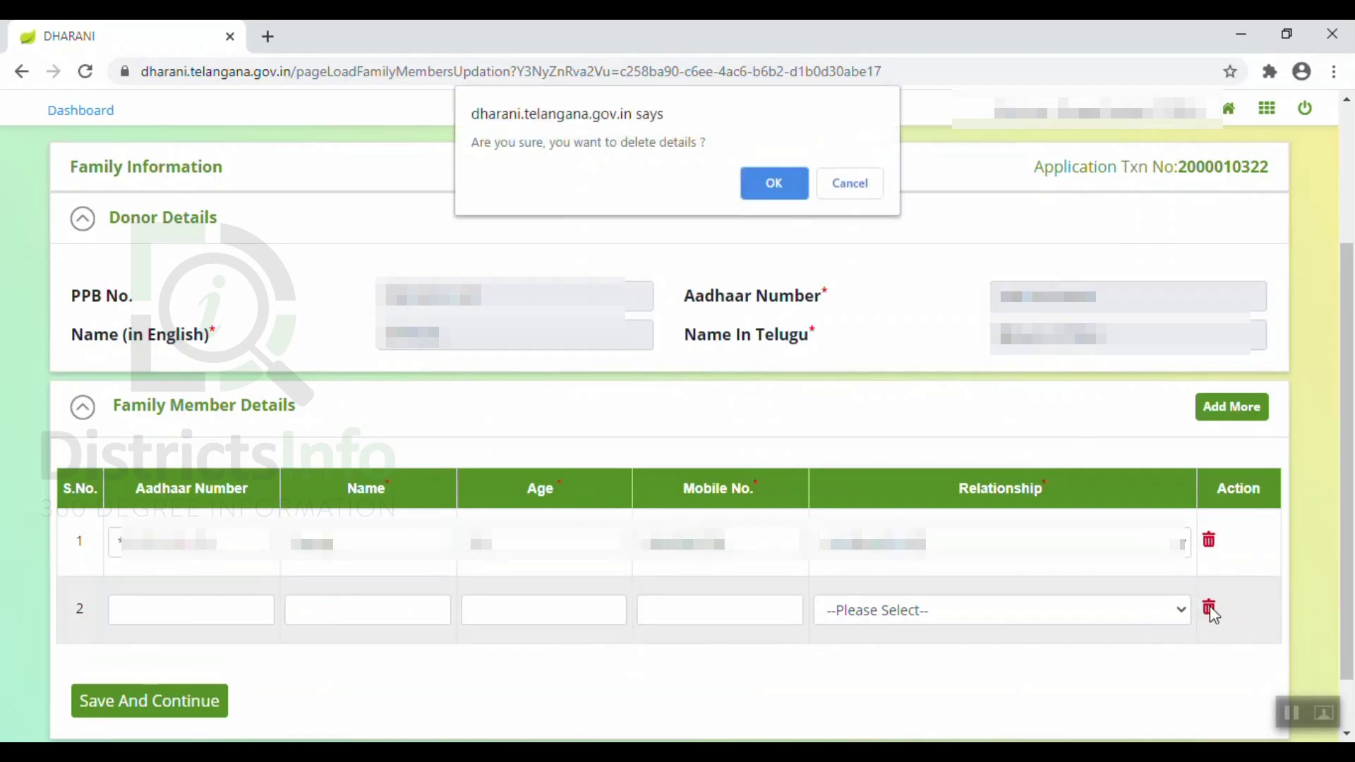
click(774, 185)
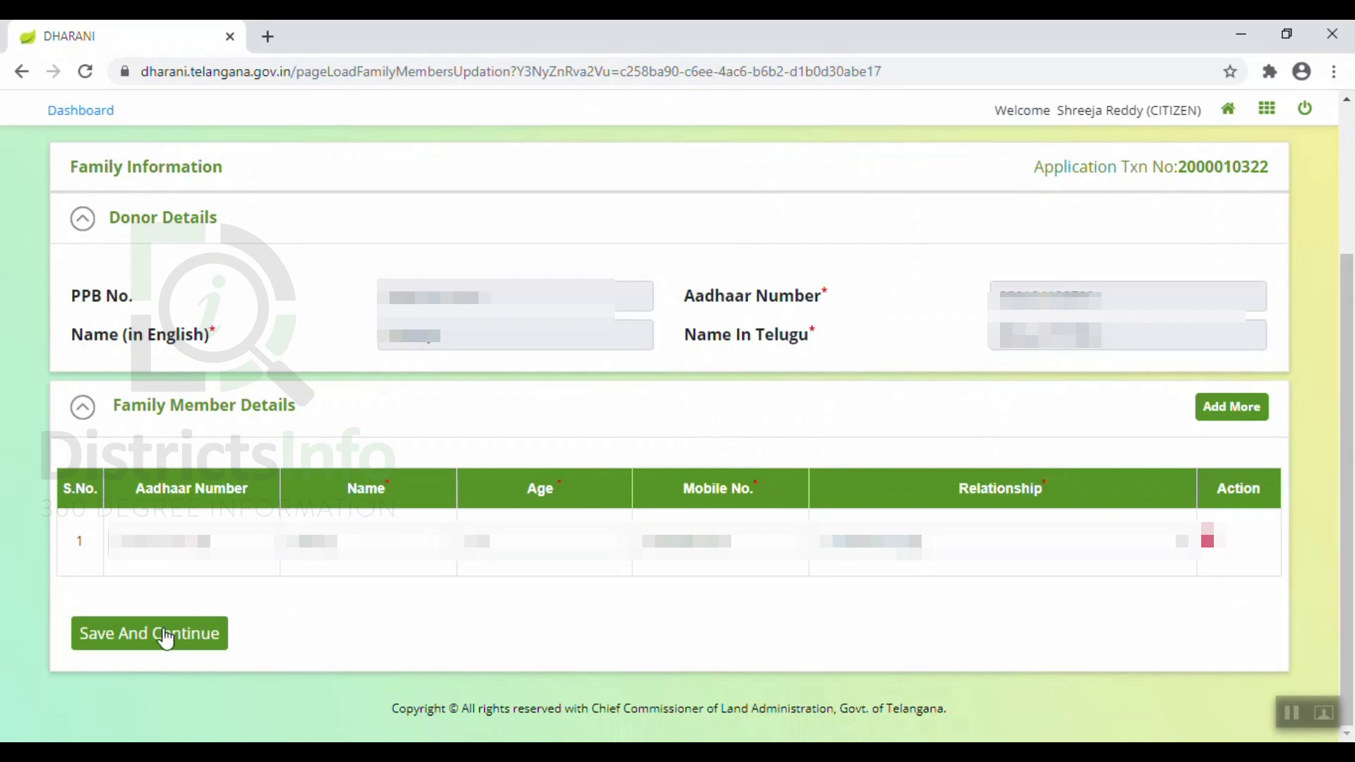
click(167, 637)
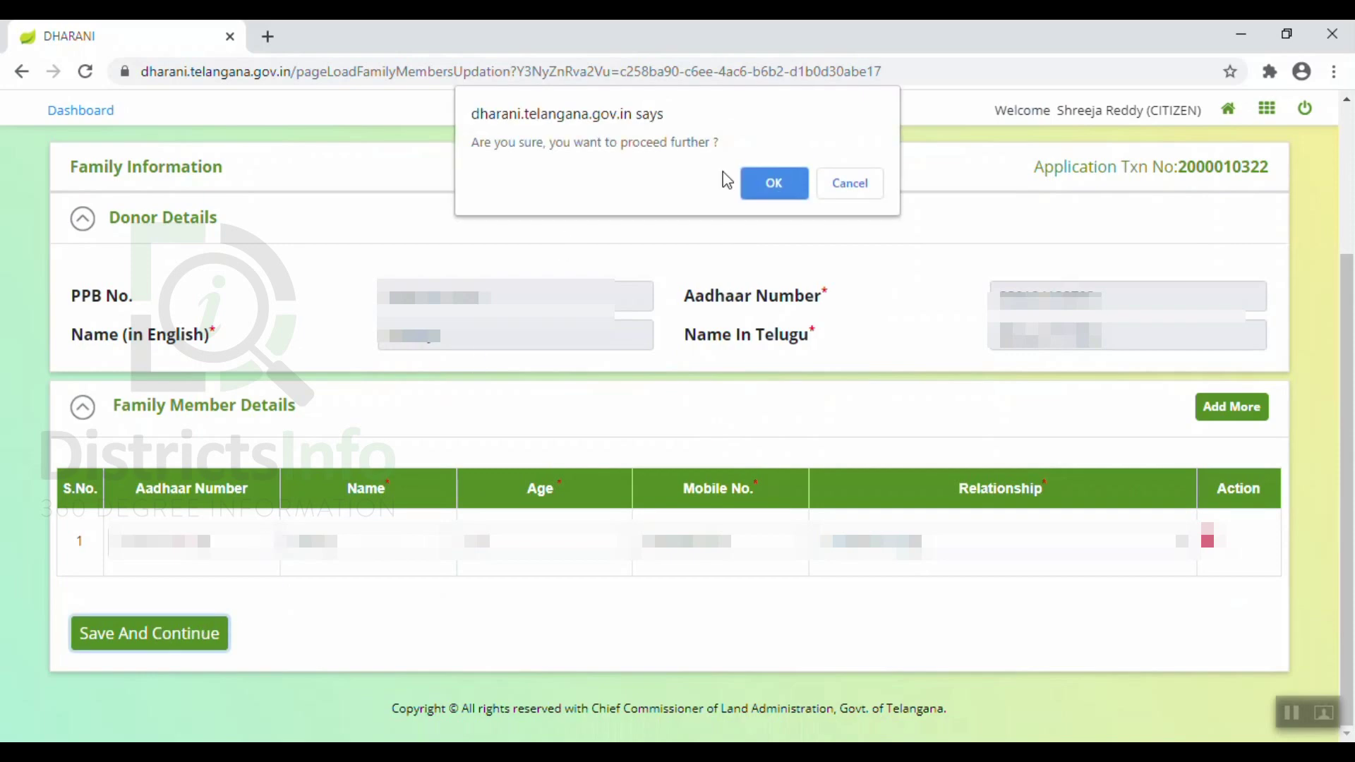
click(770, 185)
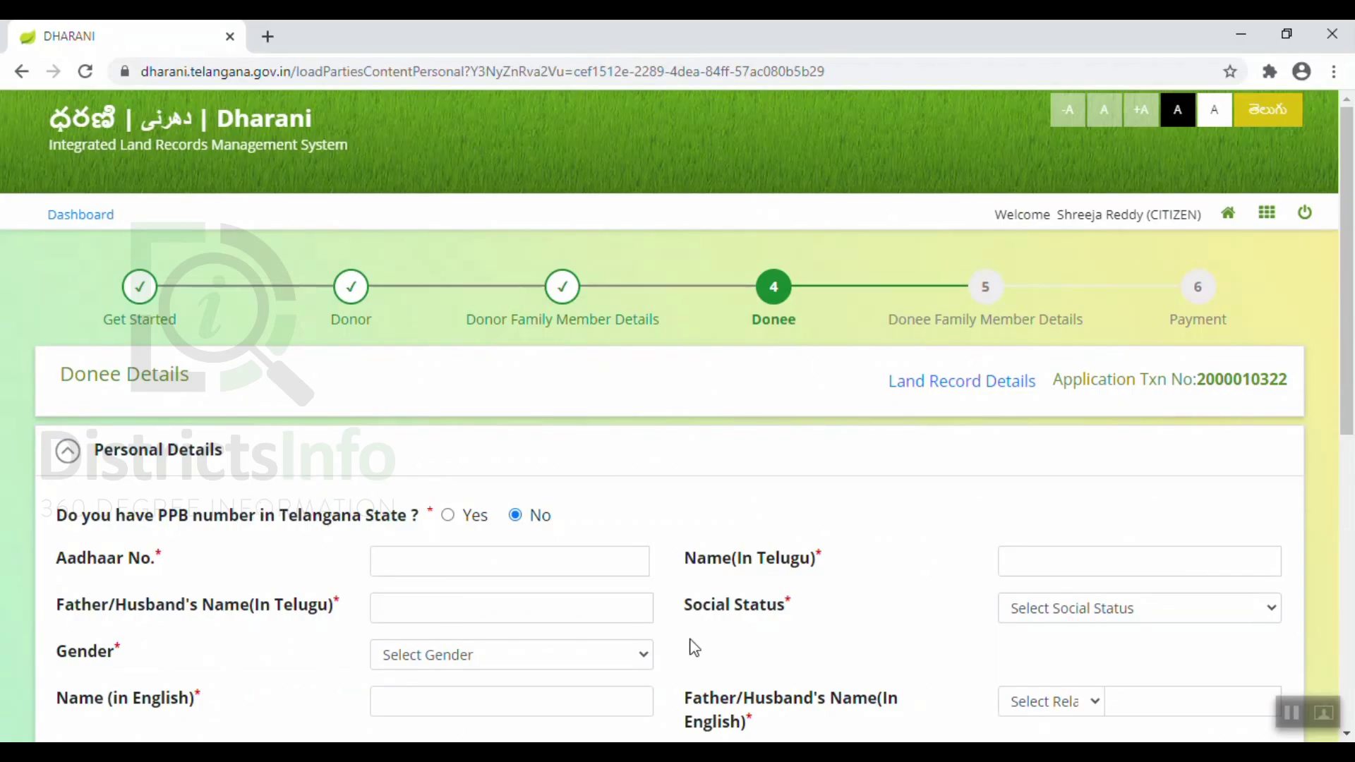
scroll(653, 569, down, 3)
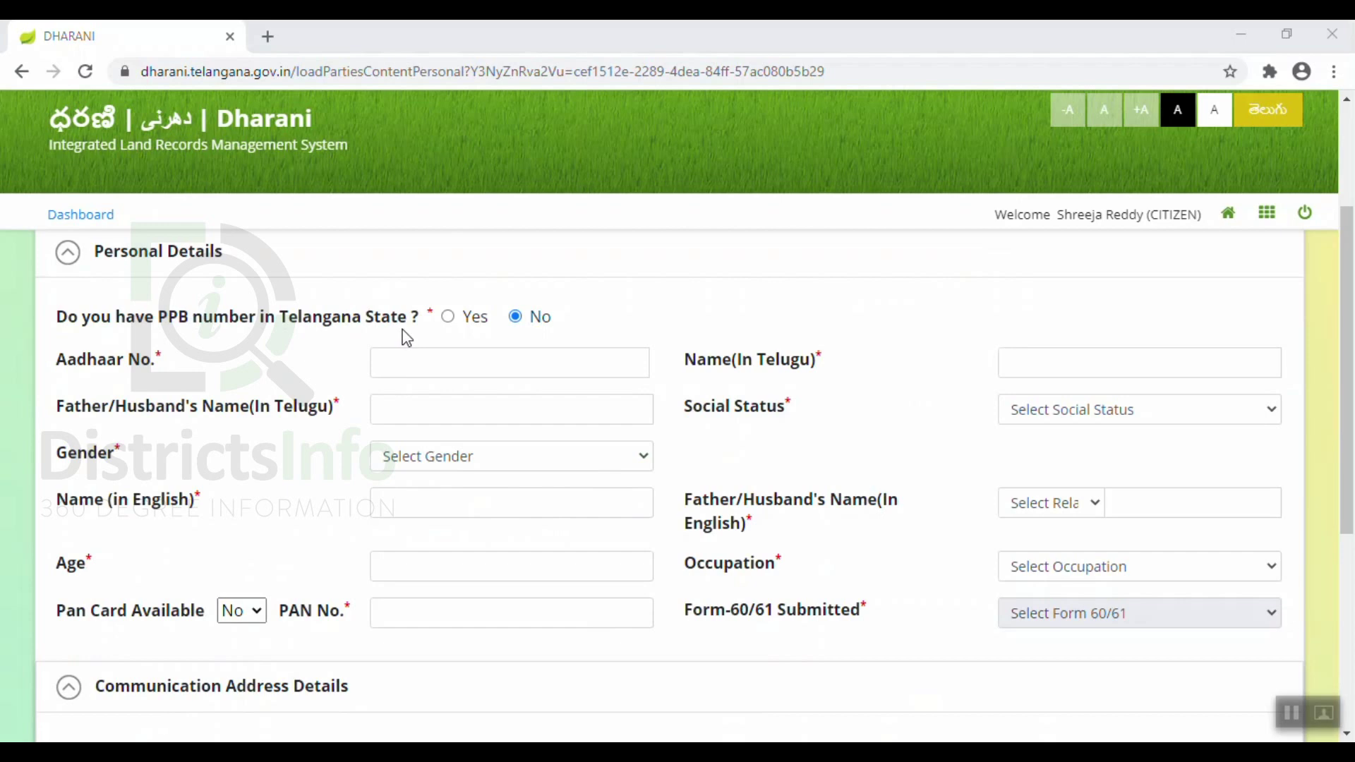
click(448, 317)
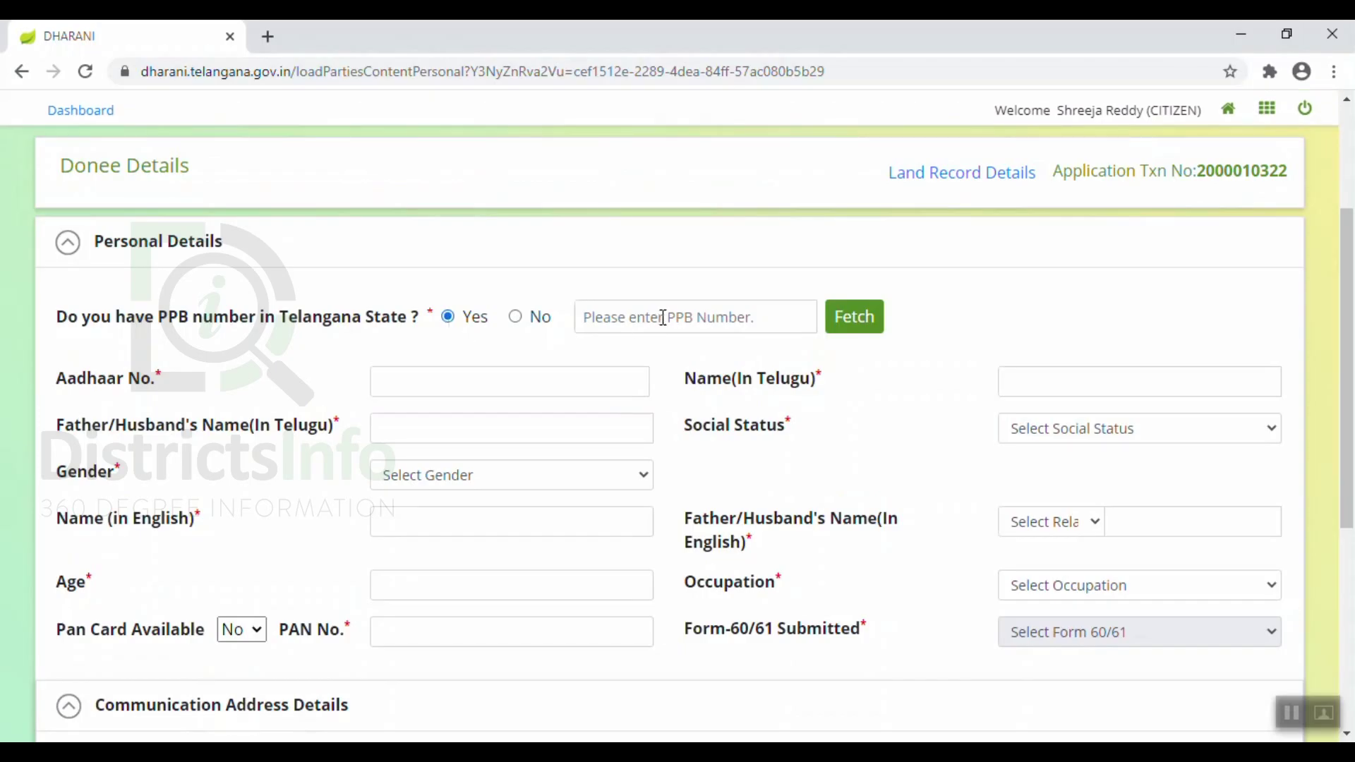
click(516, 318)
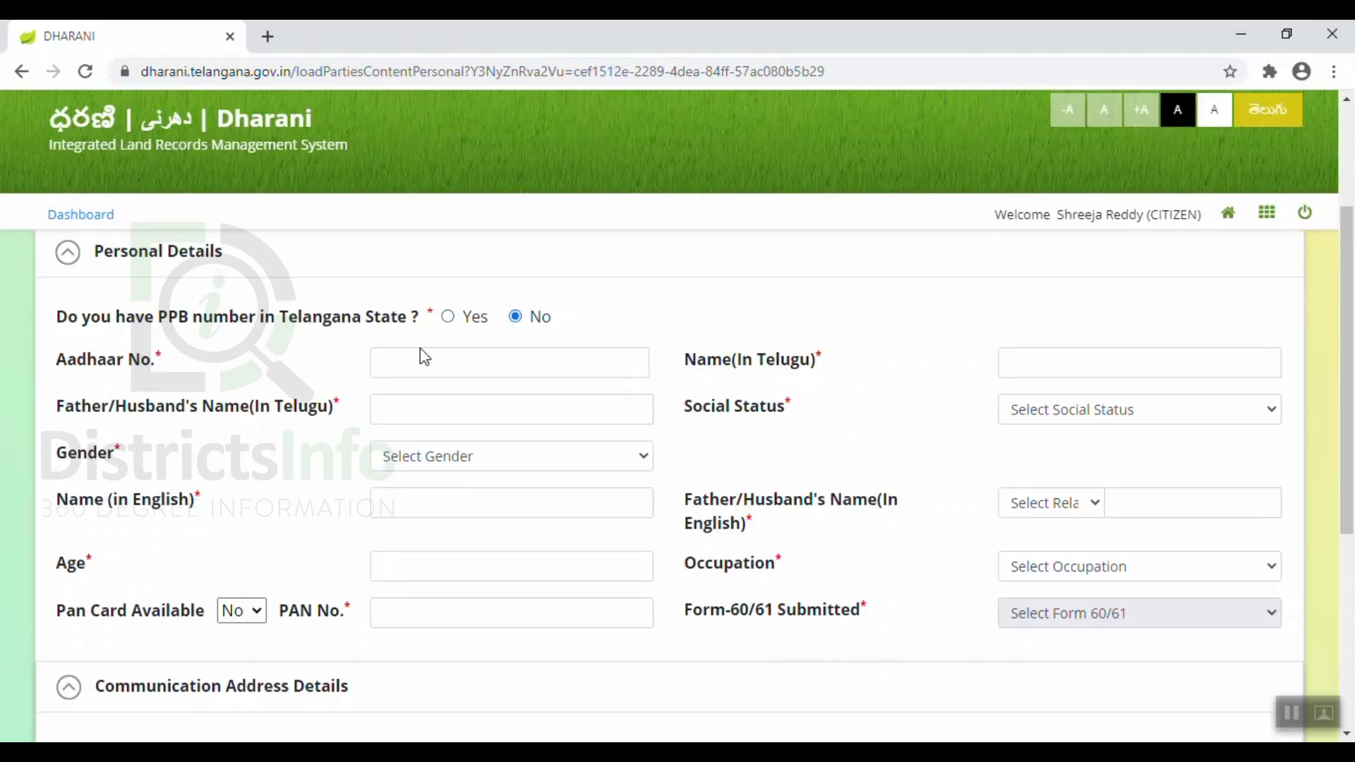
Step: Enter the donee's Aadhaar number, Telugu name and Telugu father's/husband's name
click(416, 362)
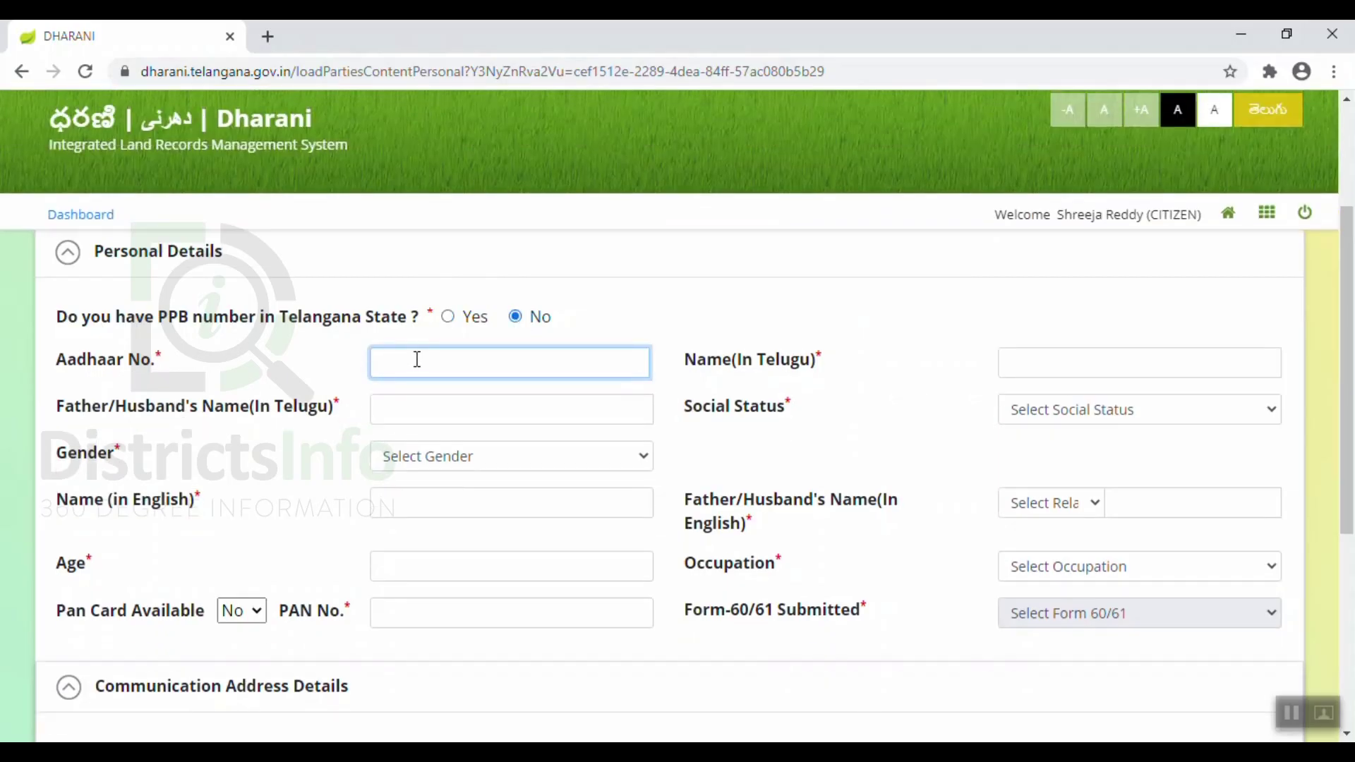
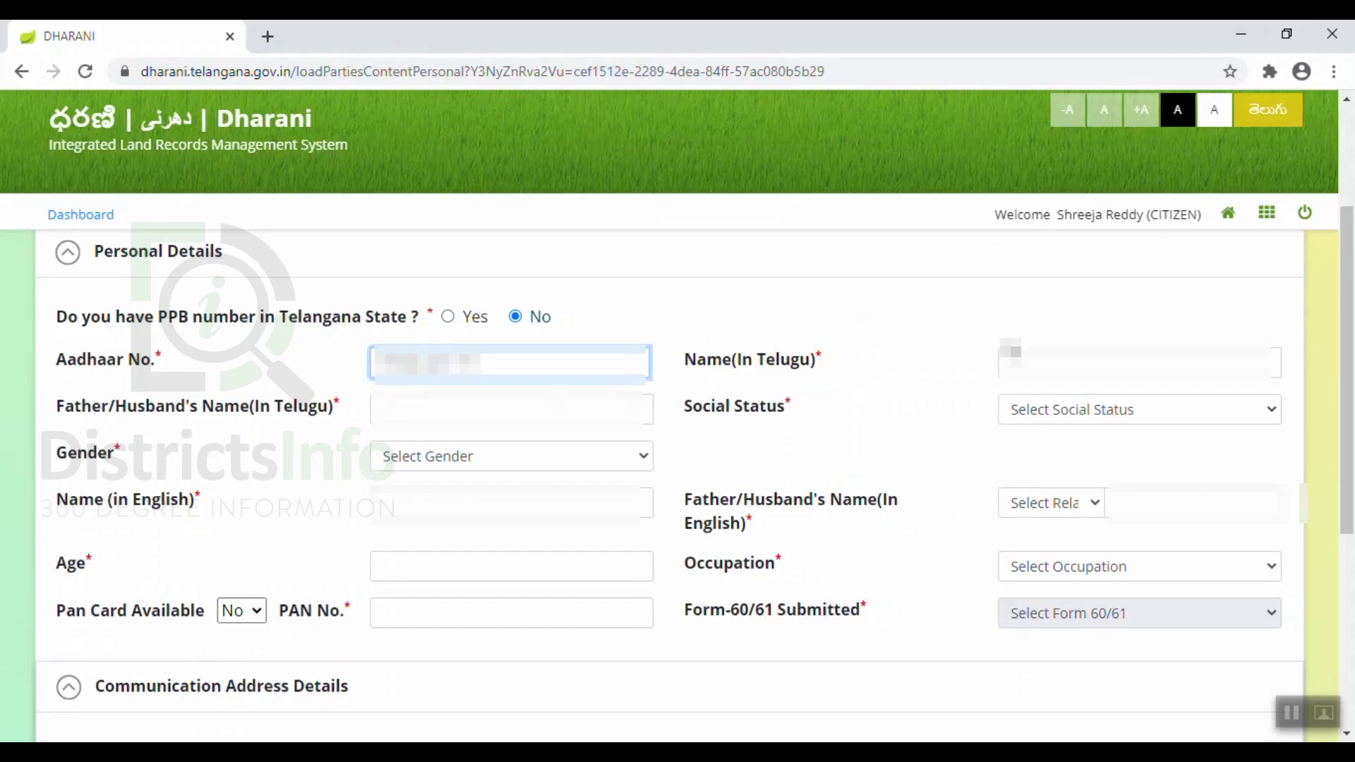
click(1036, 355)
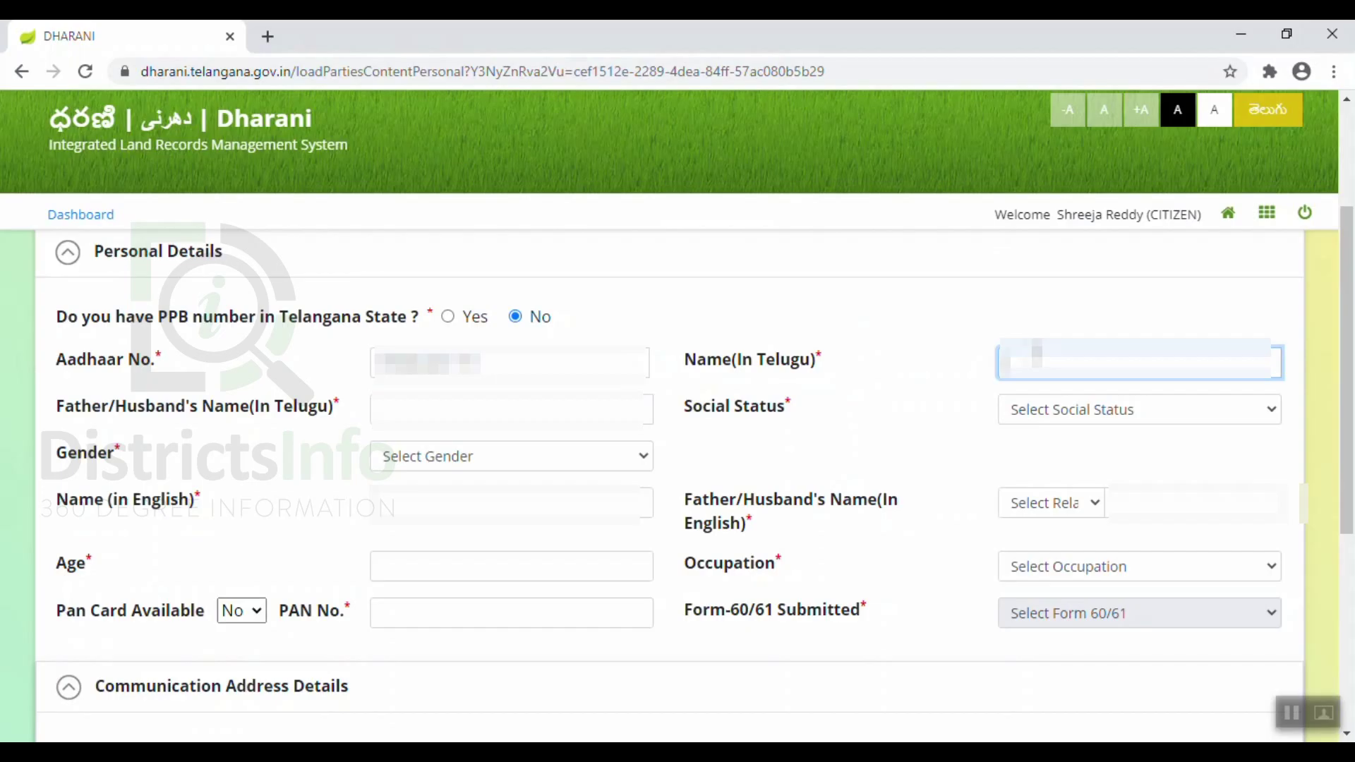
text(shreeja)
click(536, 418)
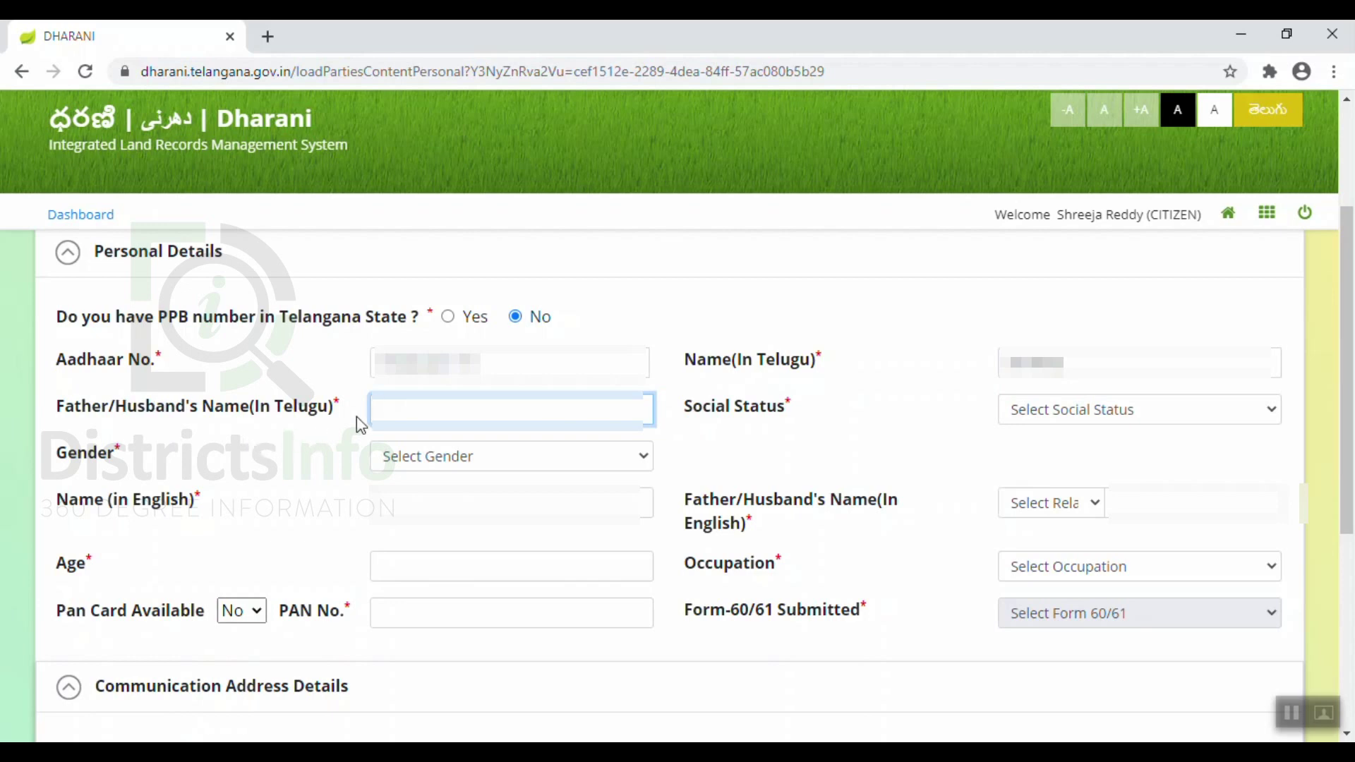
text(reddy)
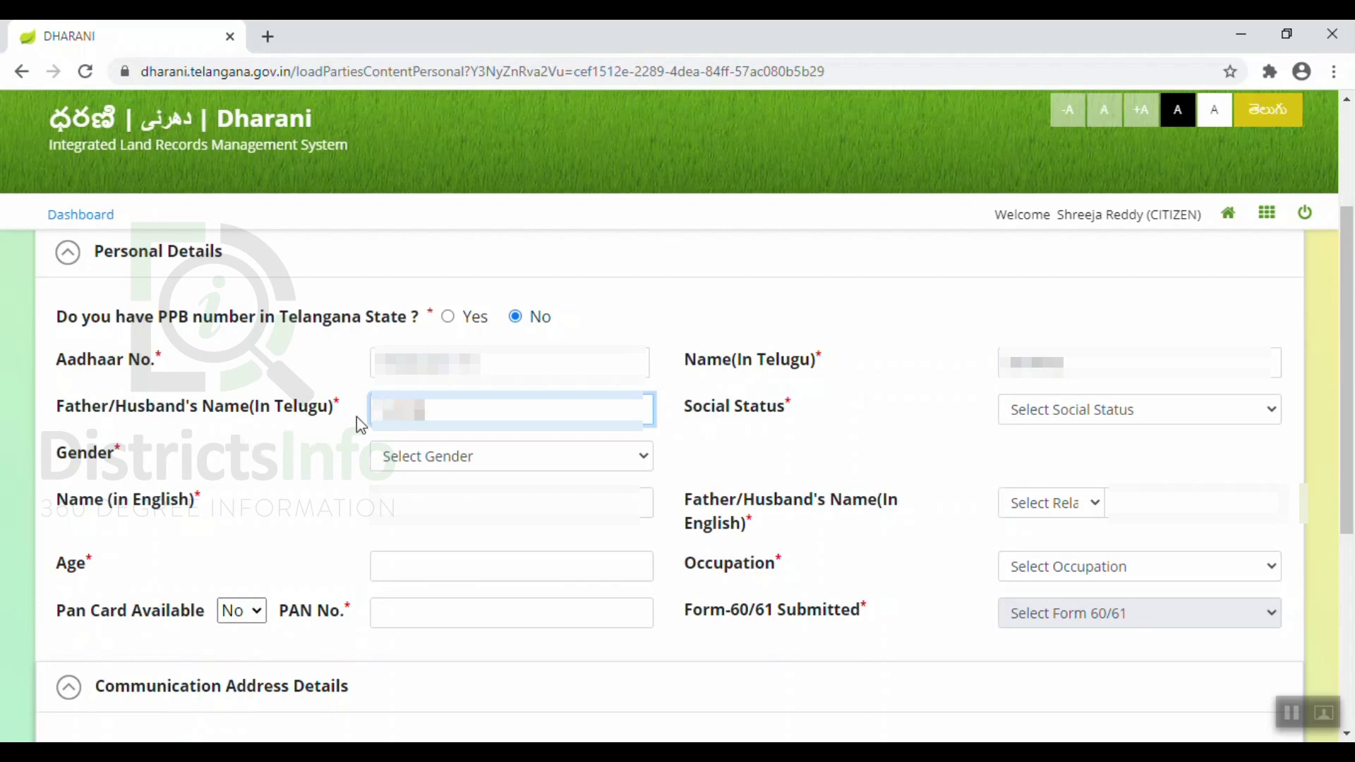
text(ddy)
Step: Set the donee's social status to General, gender to Male, and enter the English name
click(1048, 415)
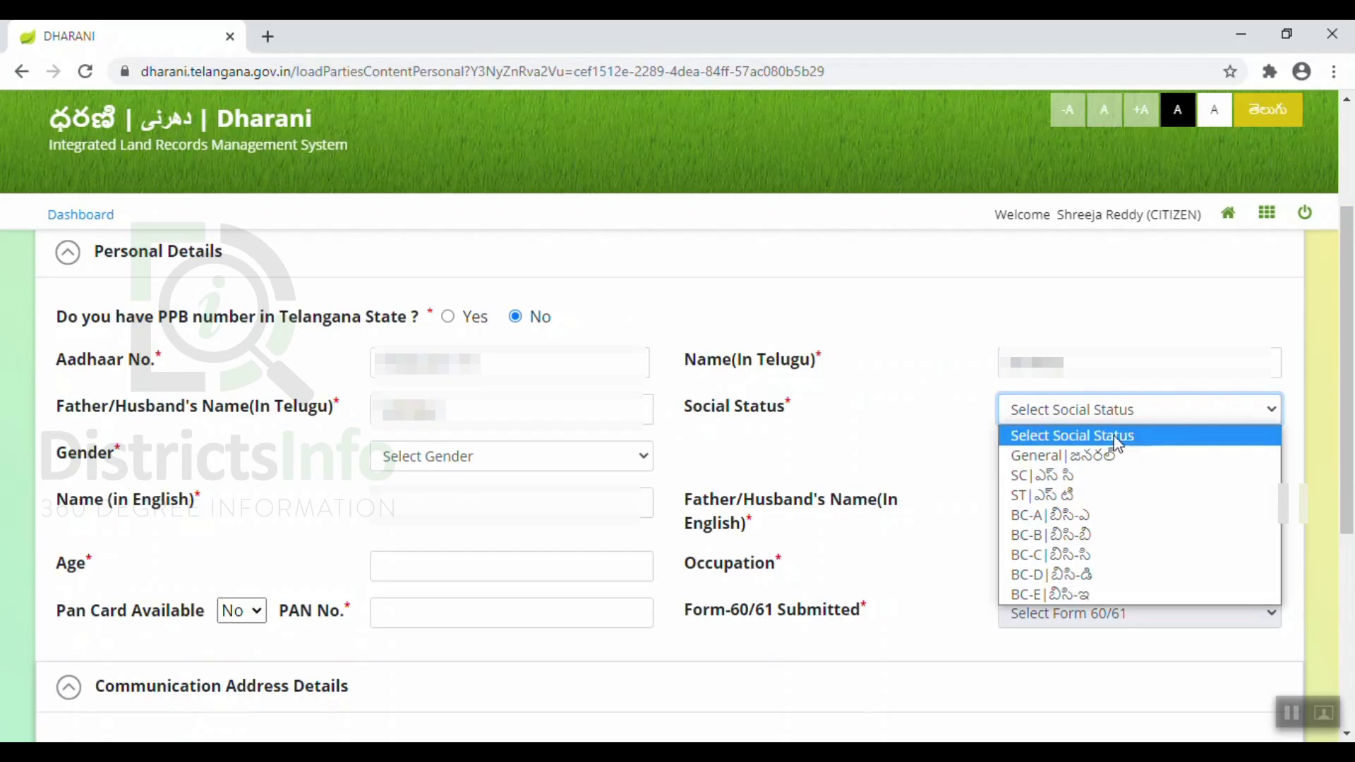
click(1059, 455)
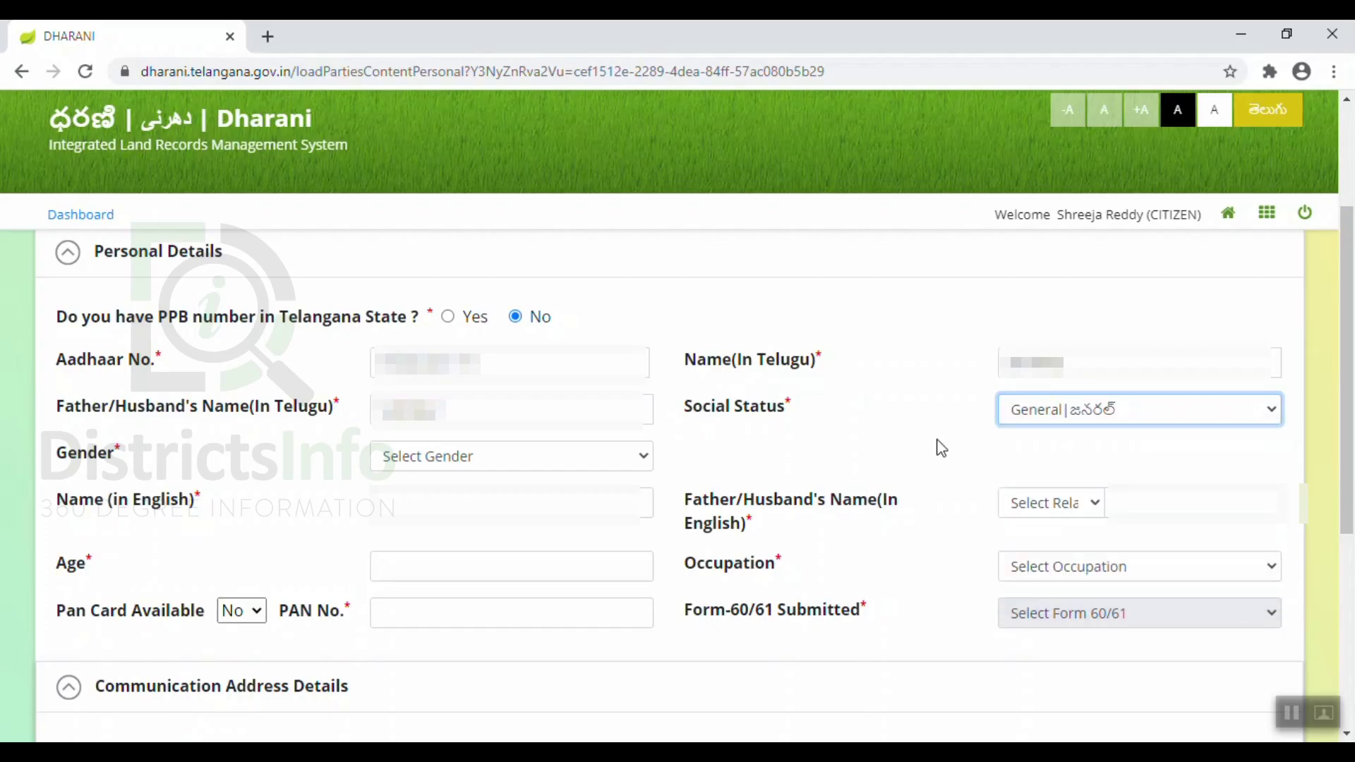
click(437, 461)
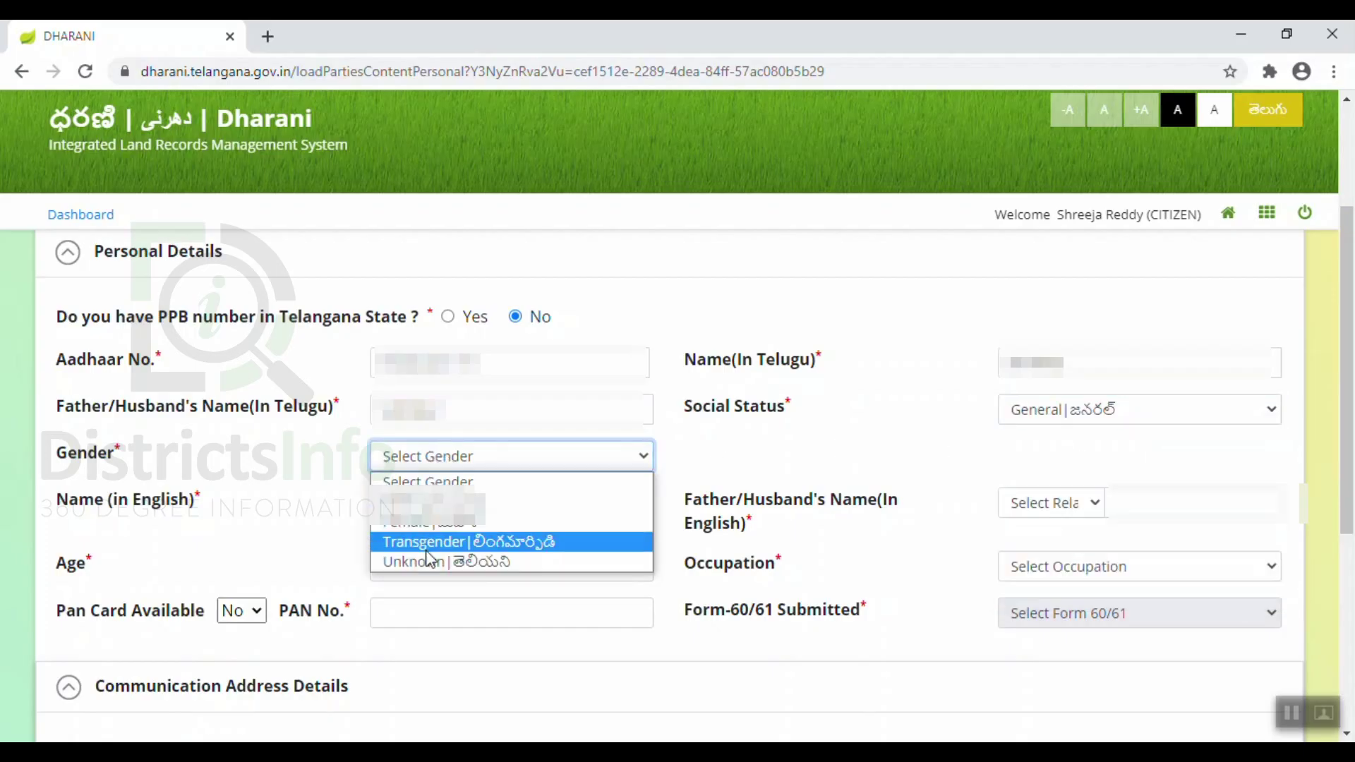
click(427, 502)
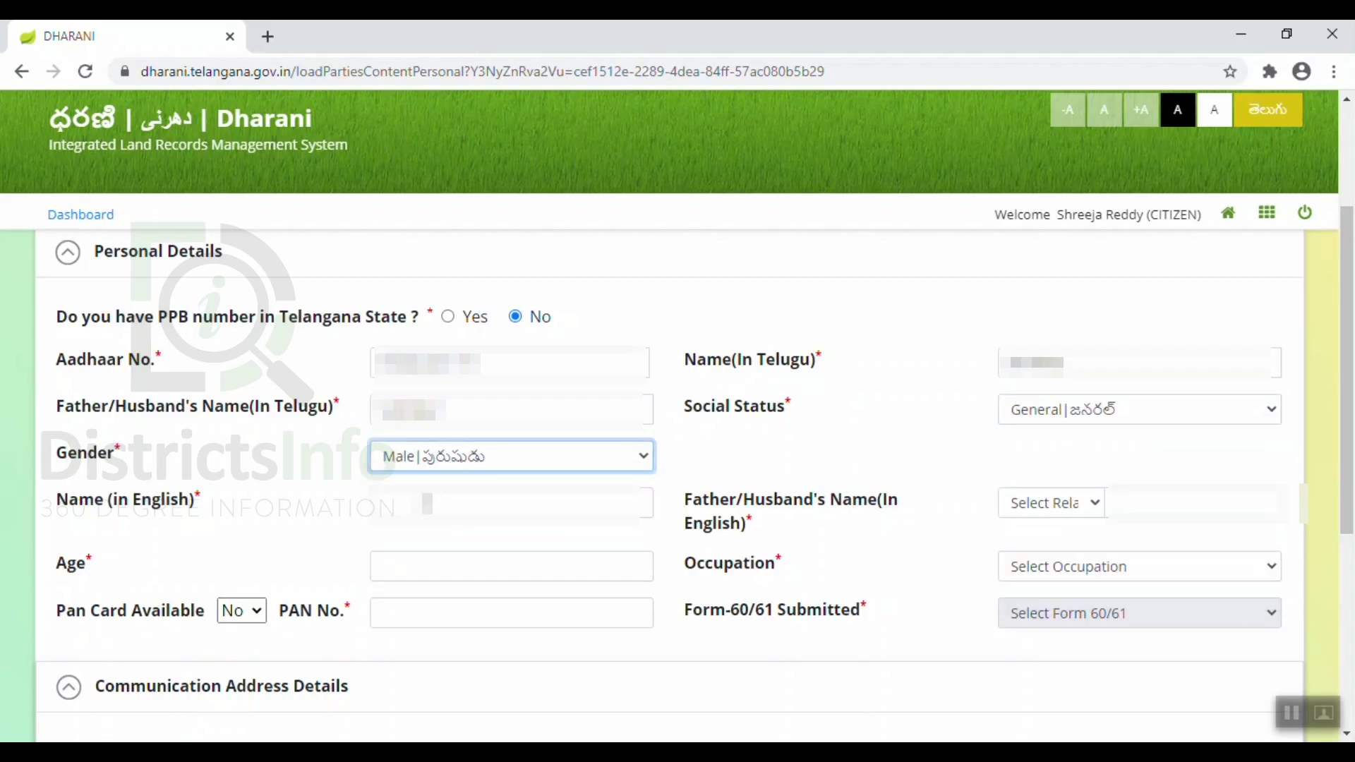
click(395, 508)
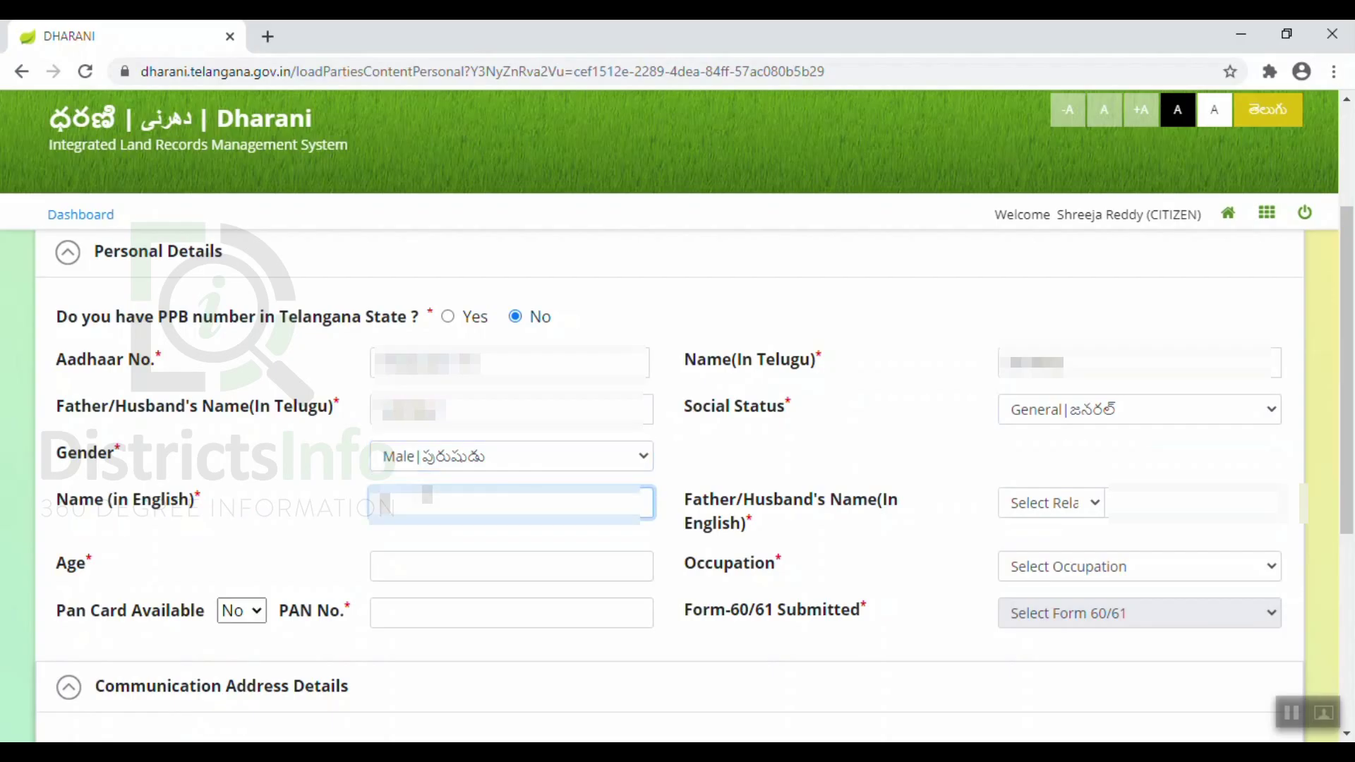
text(ed)
Step: Choose the D/O relation, enter the father's English name, and set age 33
click(1025, 506)
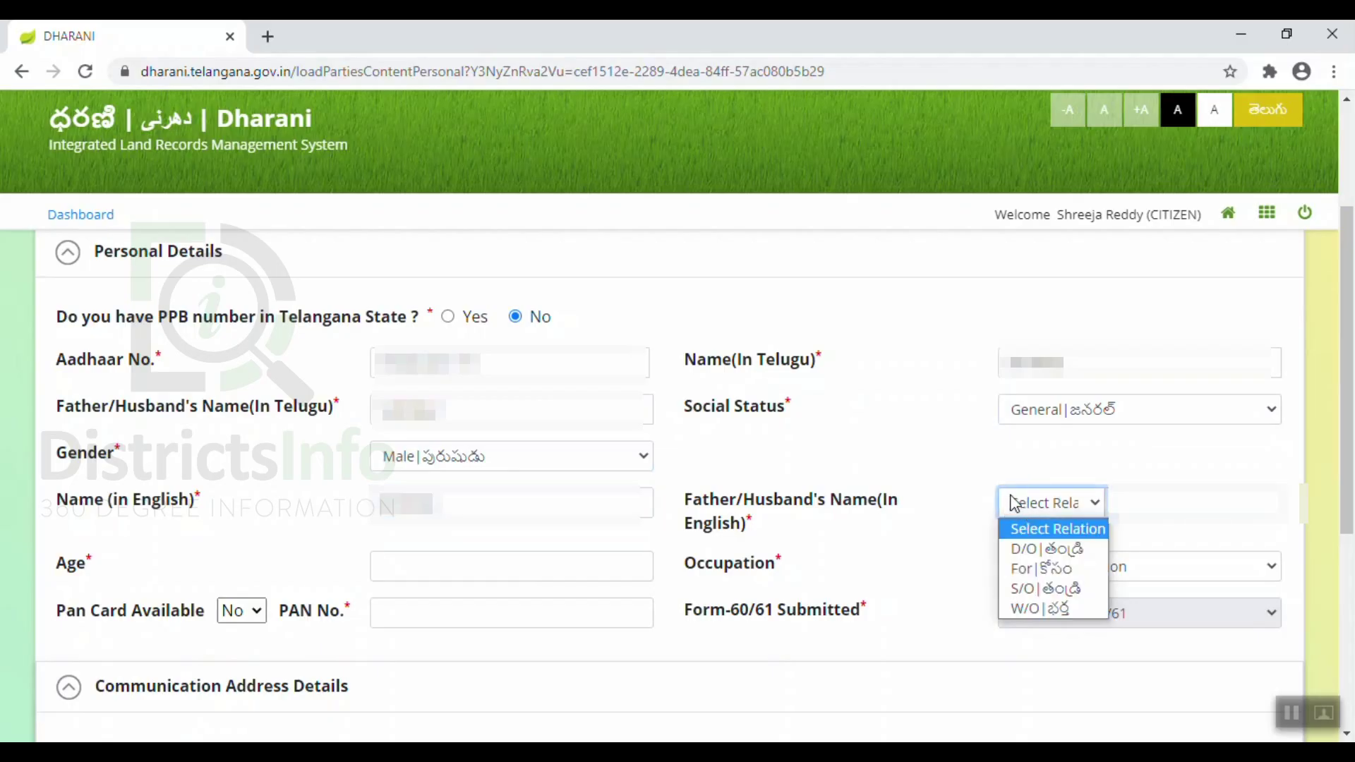
click(1047, 549)
click(1145, 502)
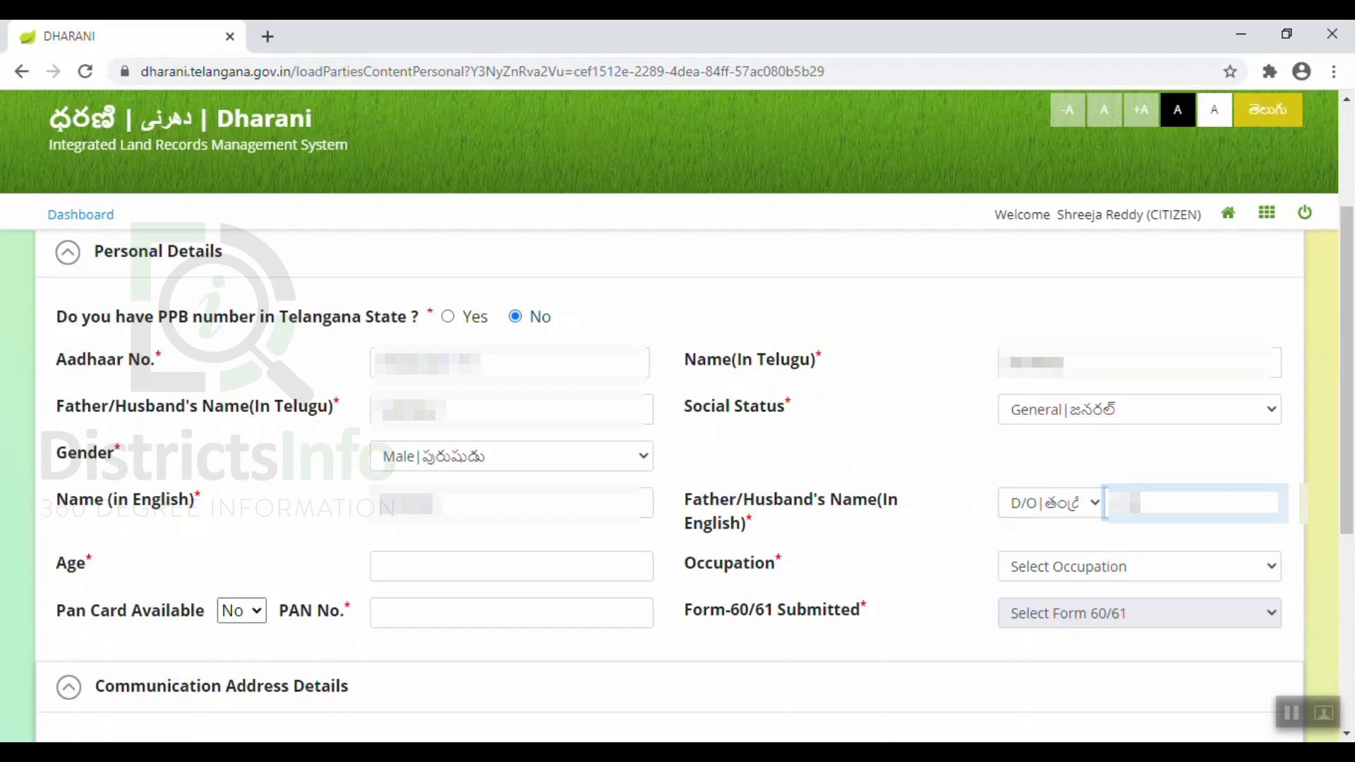
text(Reddy)
click(537, 568)
text(33)
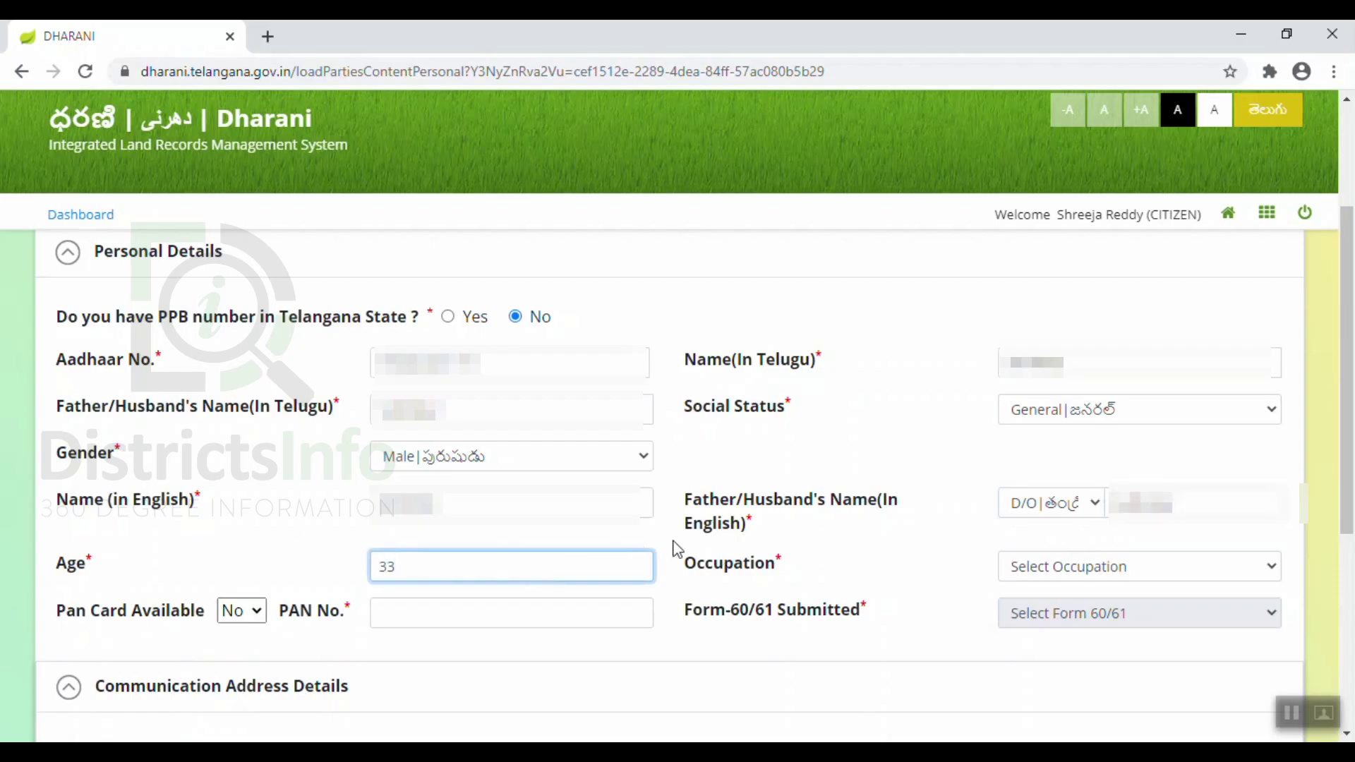
Step: Set occupation to Other, PAN card available to No, and Form 60 as submitted
click(1015, 566)
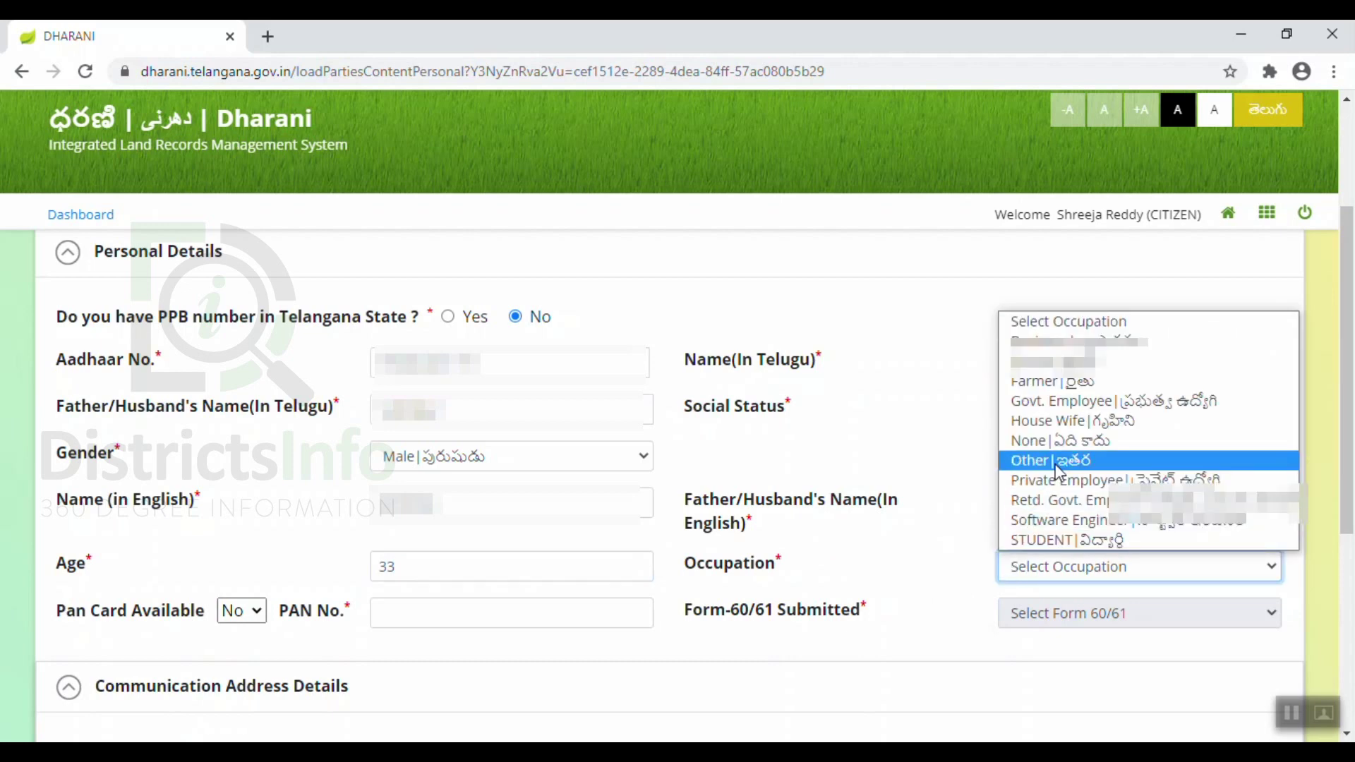
click(1055, 462)
click(255, 615)
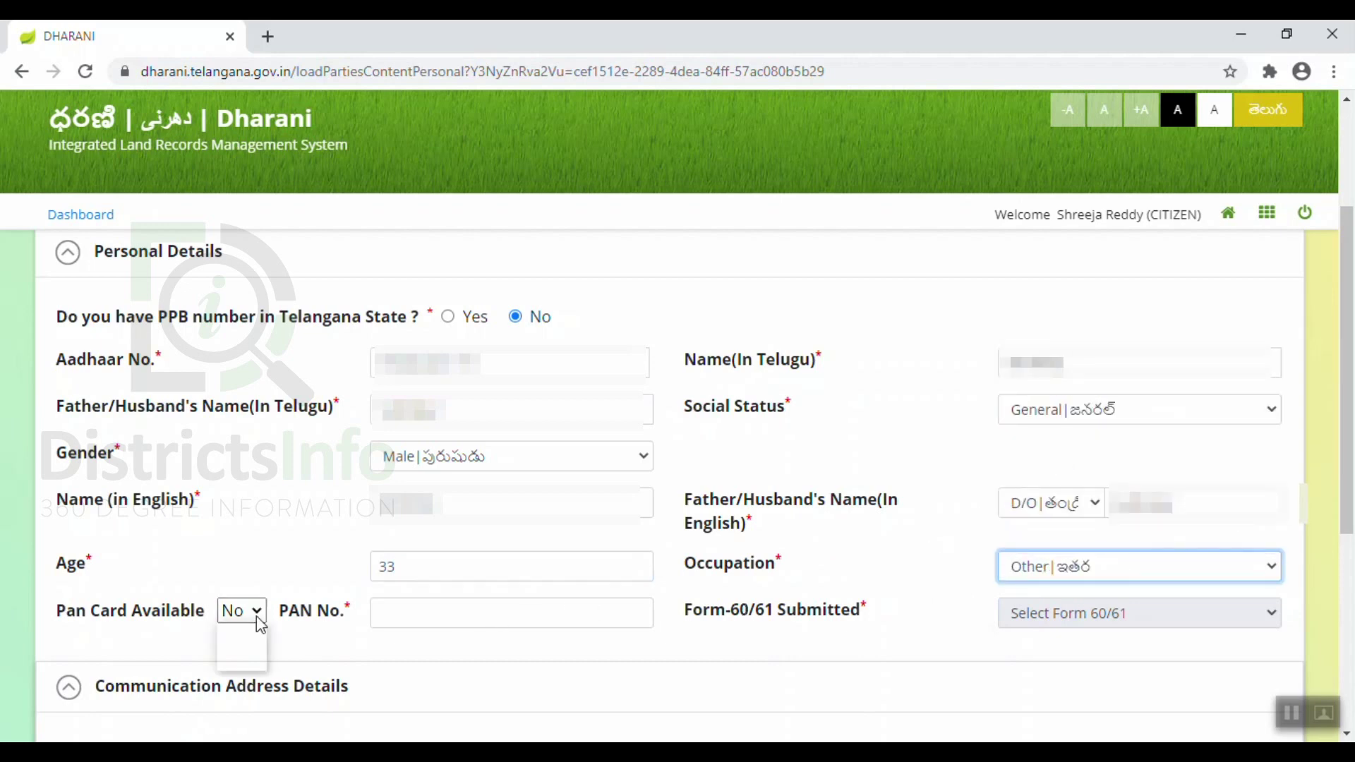
click(231, 662)
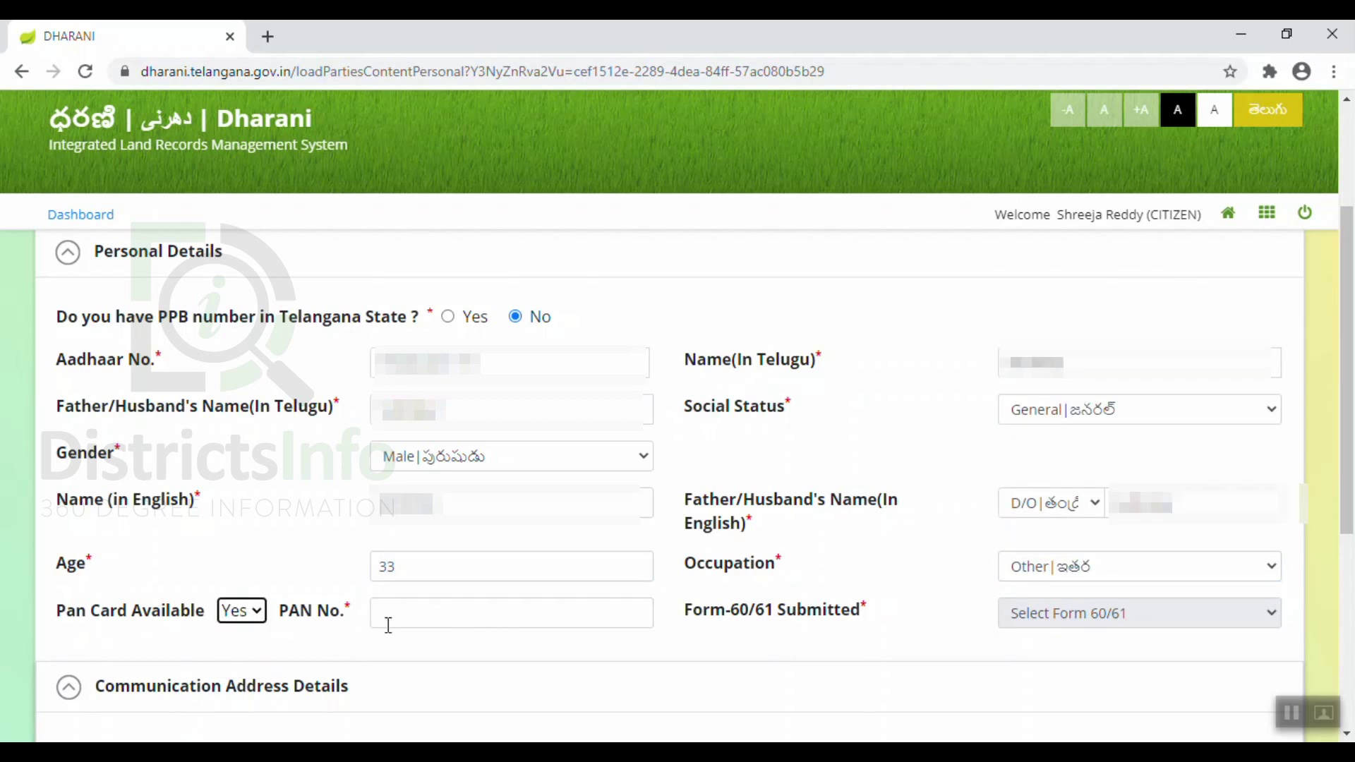
click(259, 614)
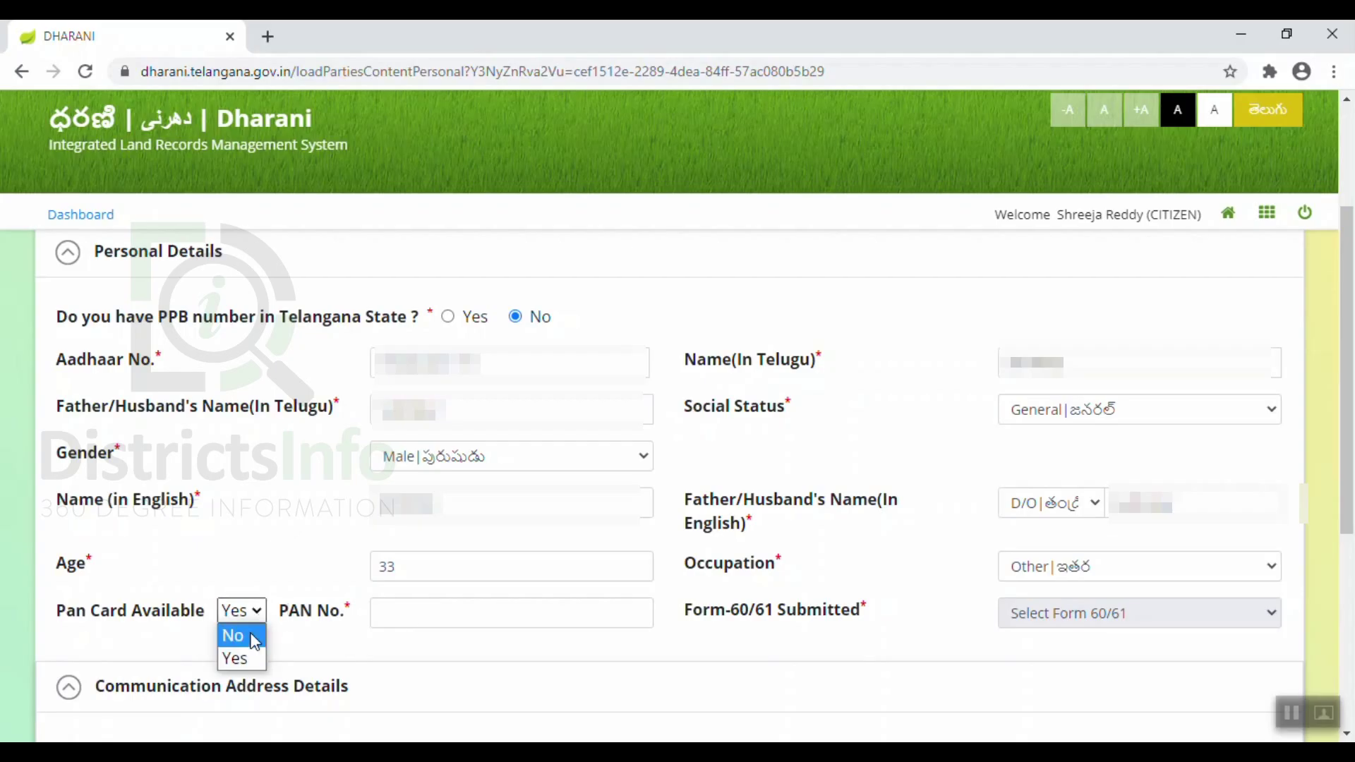
click(248, 633)
click(1071, 620)
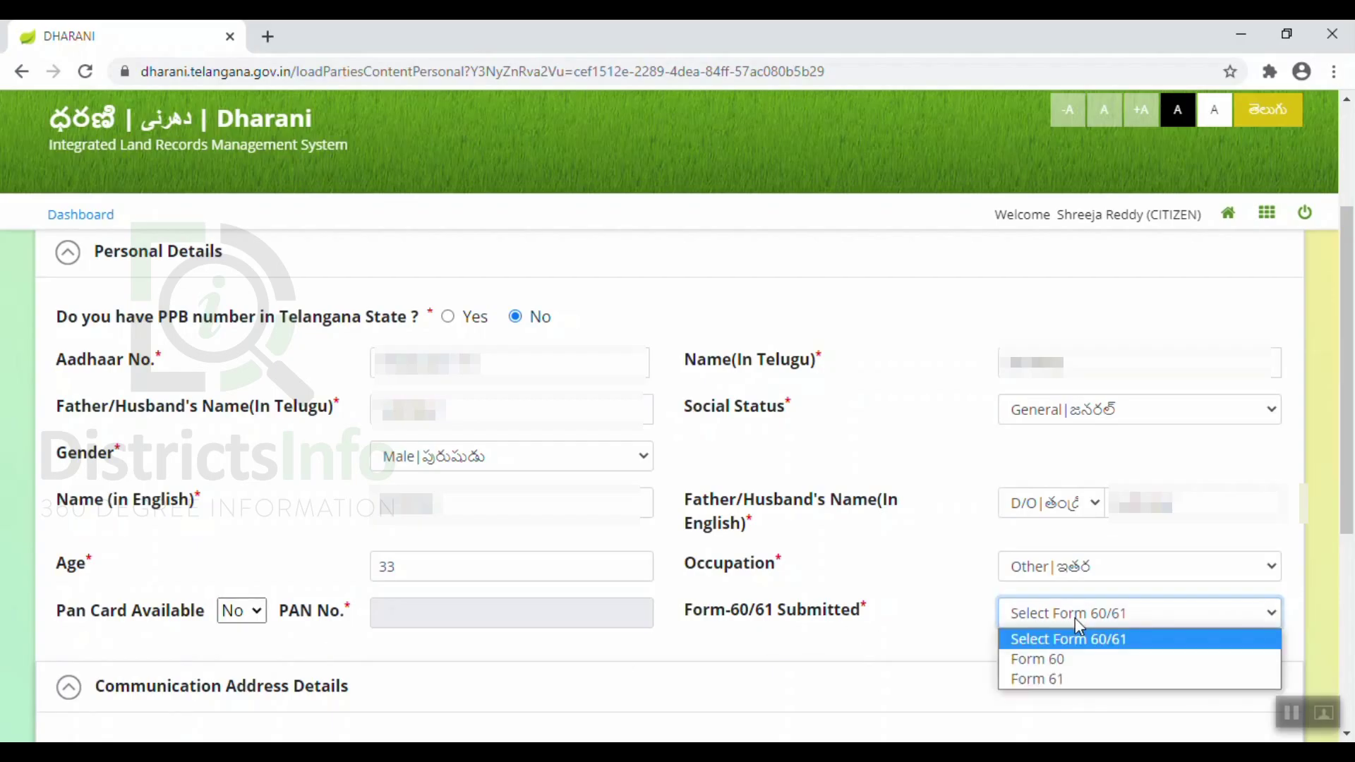
click(1057, 660)
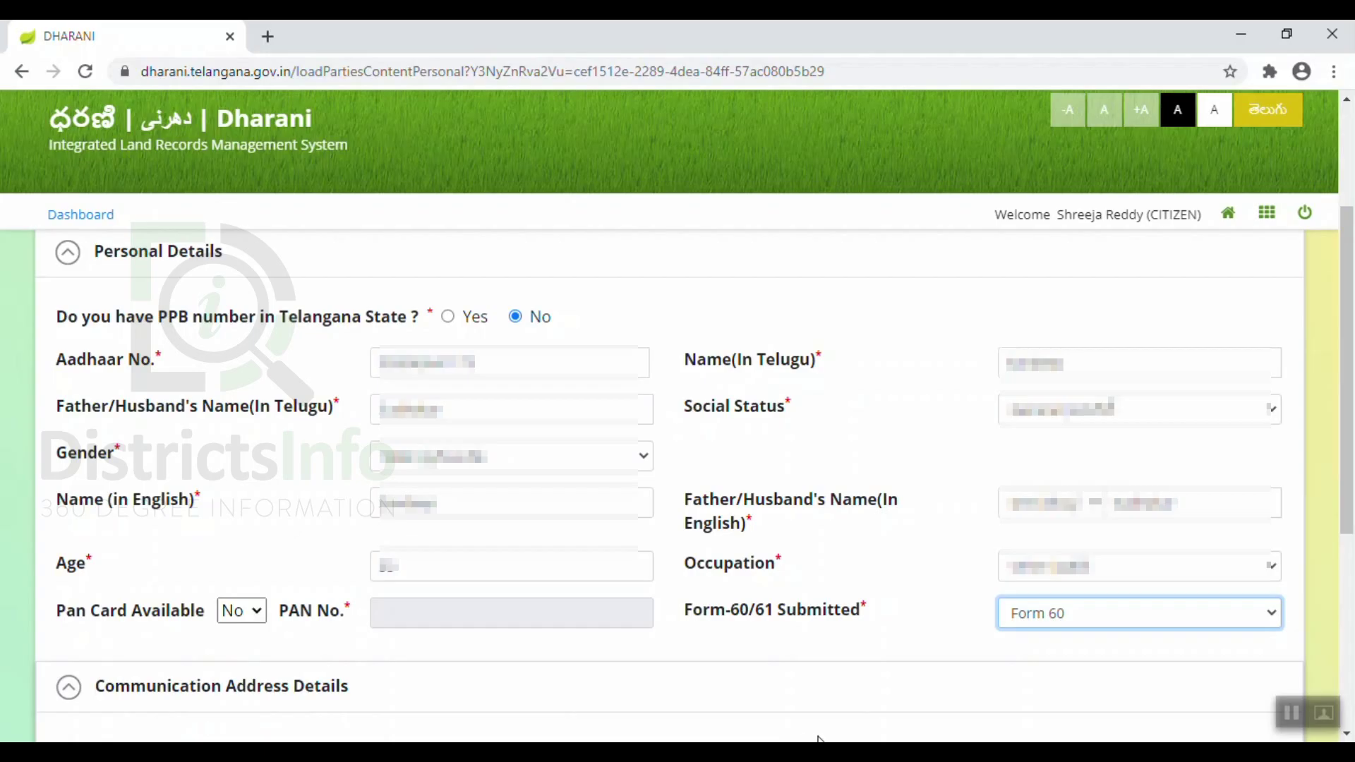
Step: Enter the donee's house number and locality, keeping Telangana as the state
scroll(314, 468, down, 5)
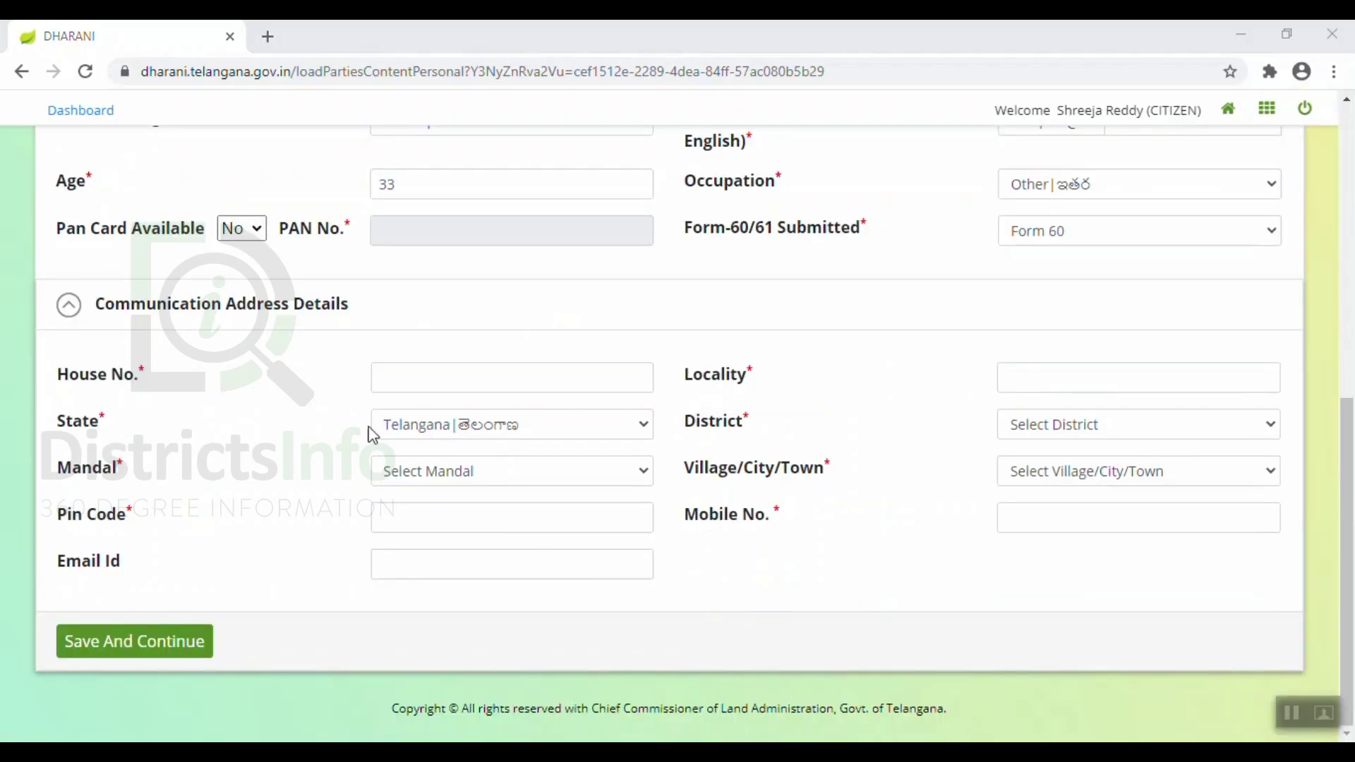
click(408, 380)
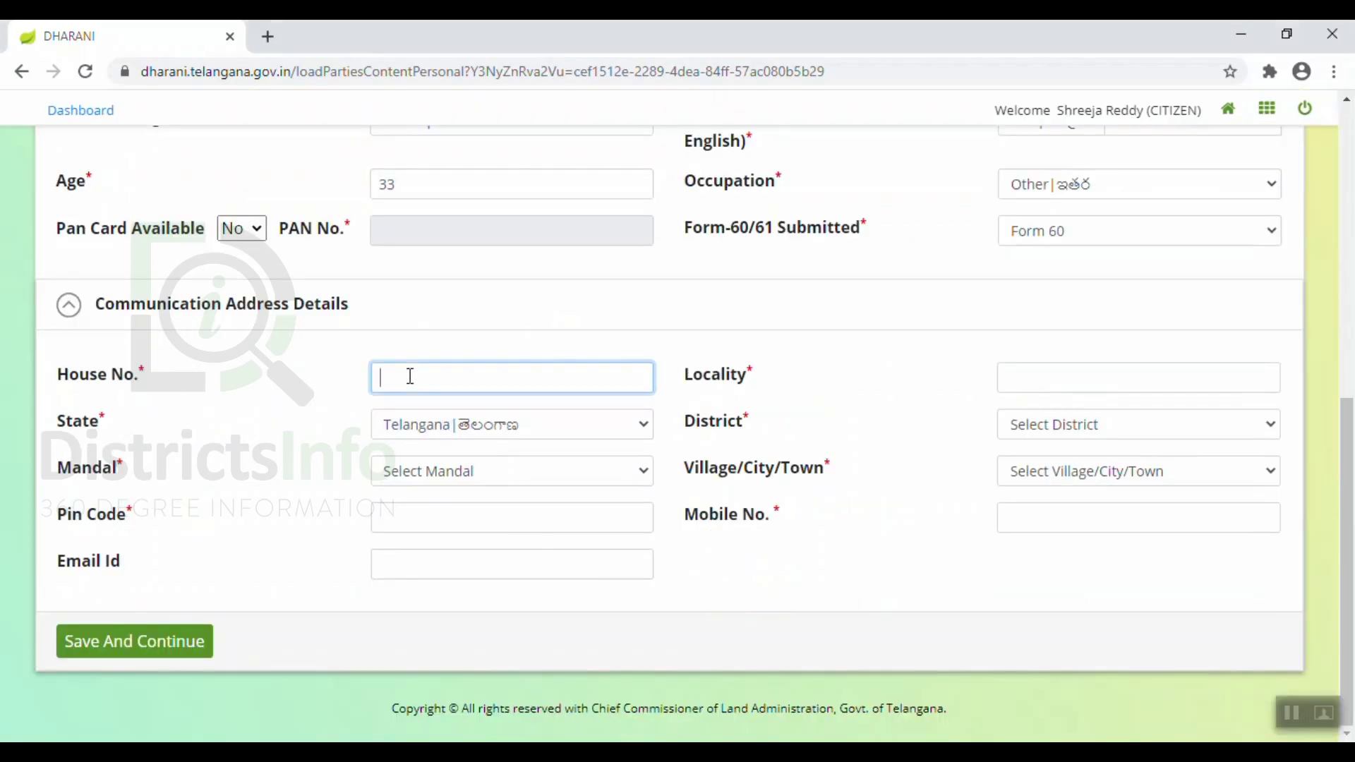
text(5-8)
click(509, 424)
click(1038, 371)
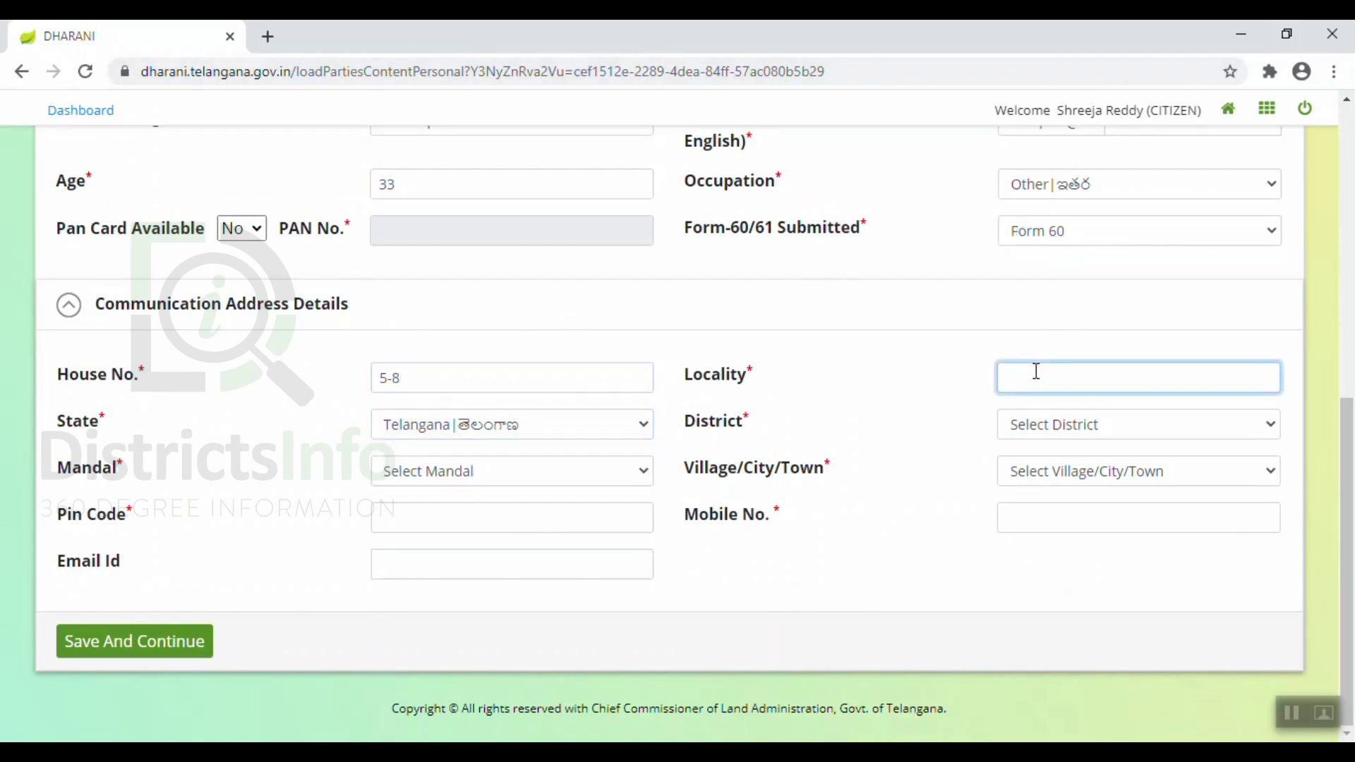
text(Hyderabad)
click(501, 470)
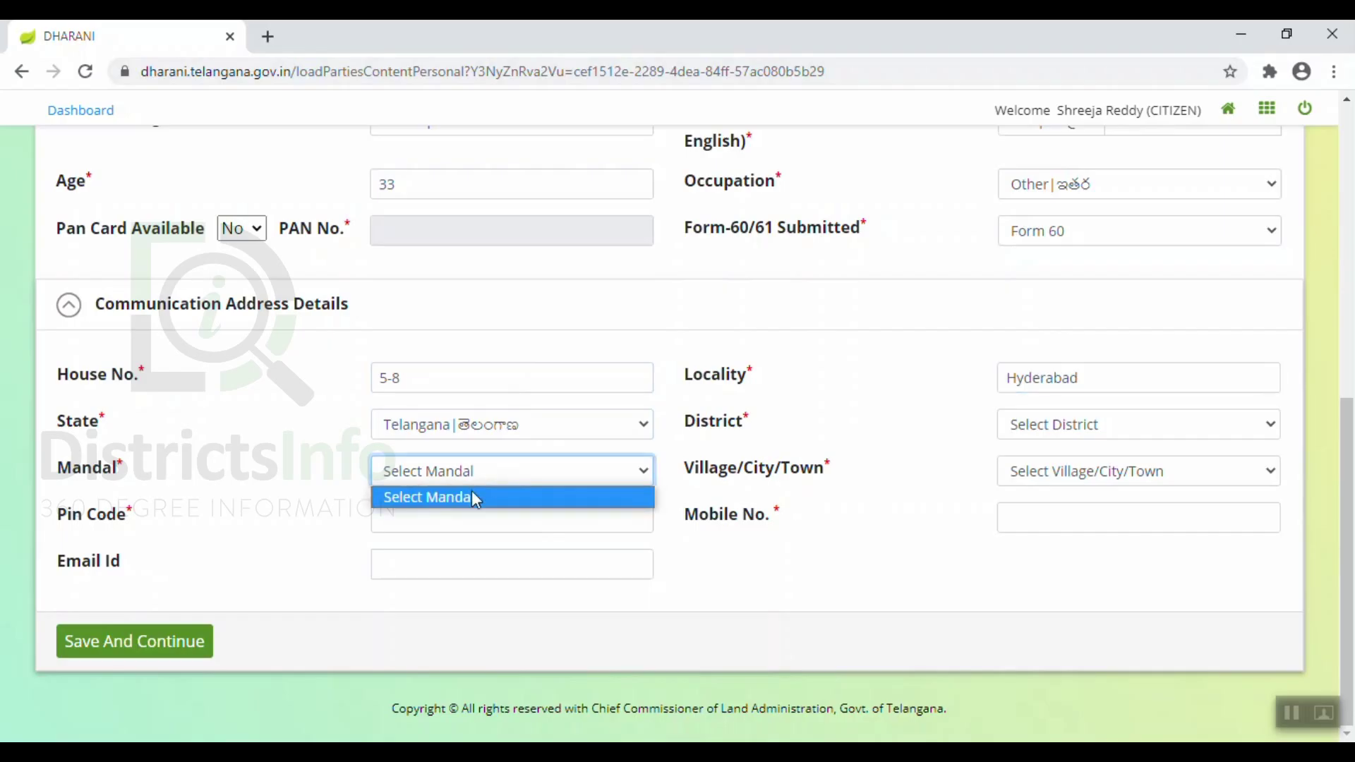
click(493, 475)
Step: Choose district Medchal-Malkajigiri, mandal Uppal and village Uppal Khalsa (M)
click(1016, 426)
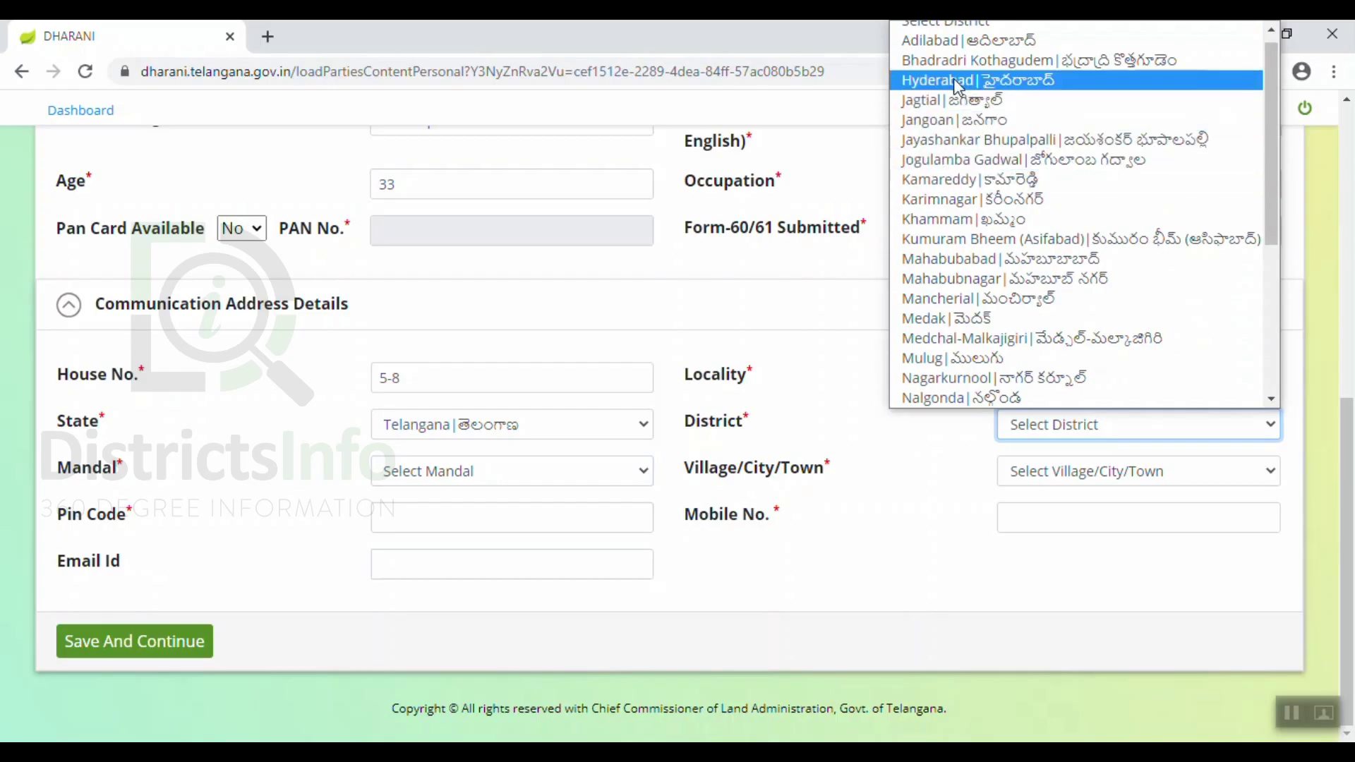
click(971, 329)
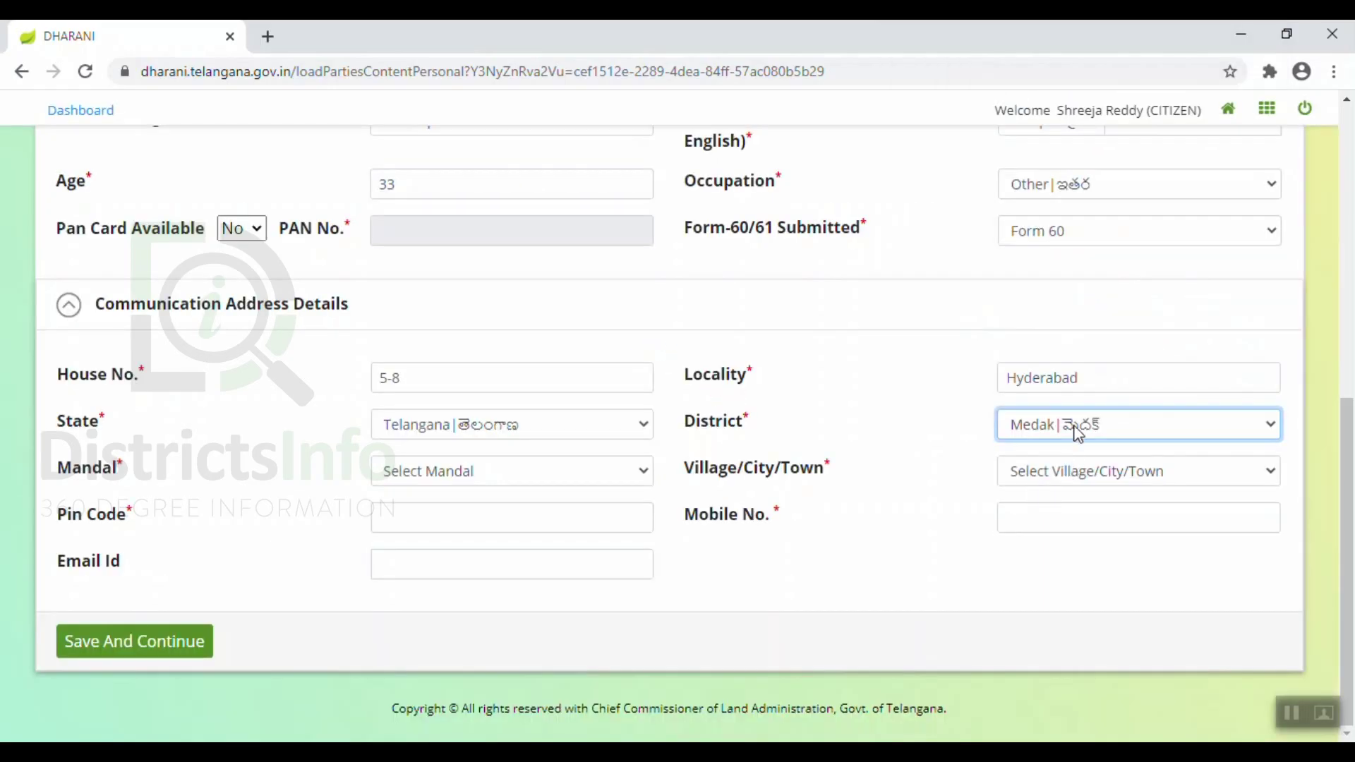
click(1074, 424)
click(1009, 319)
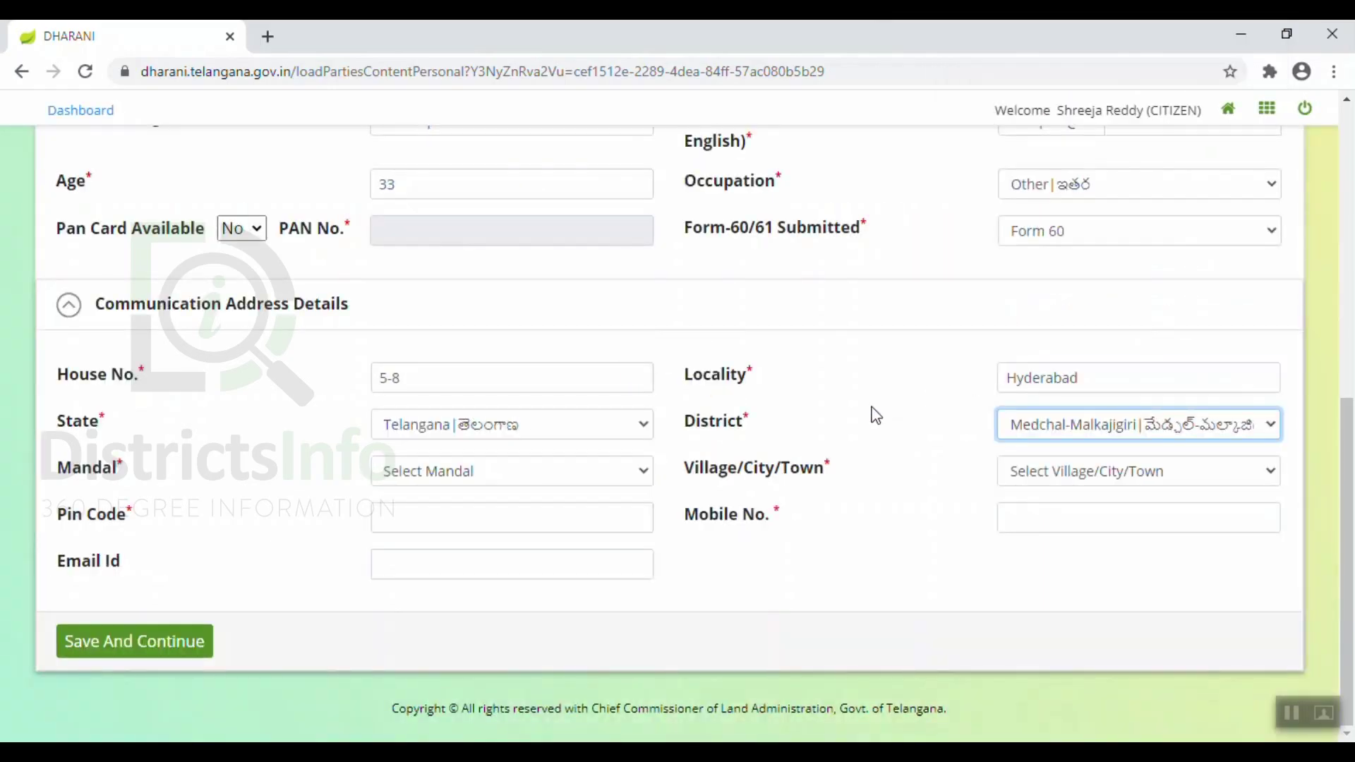
click(498, 429)
click(474, 472)
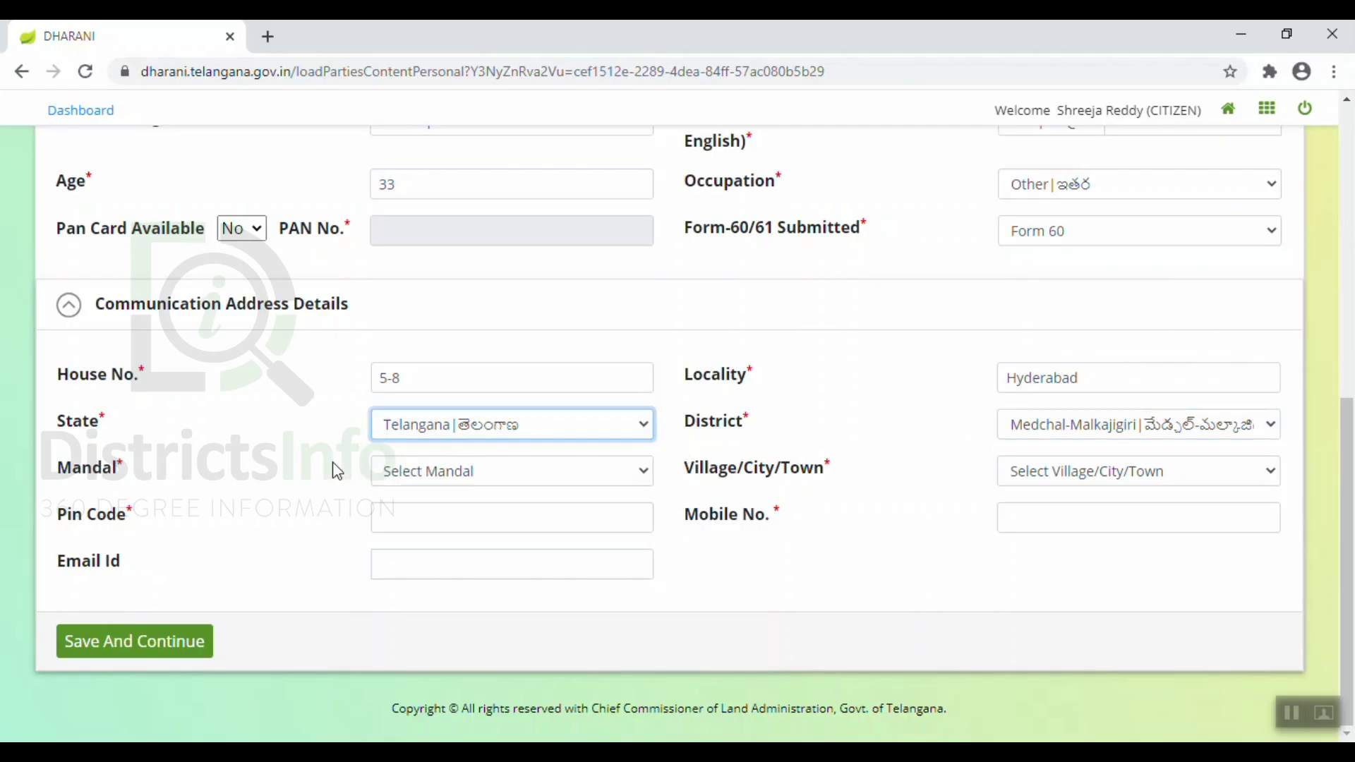
click(432, 471)
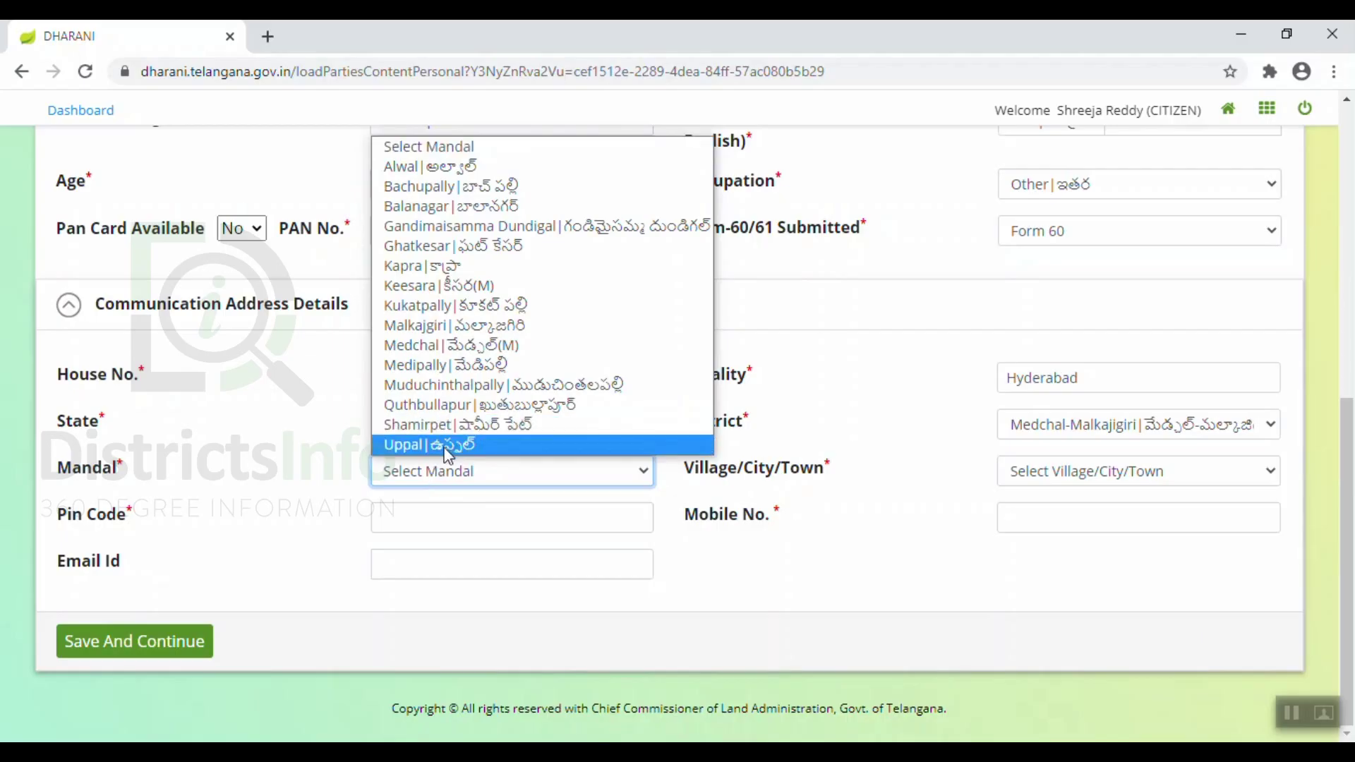
click(444, 445)
click(1059, 470)
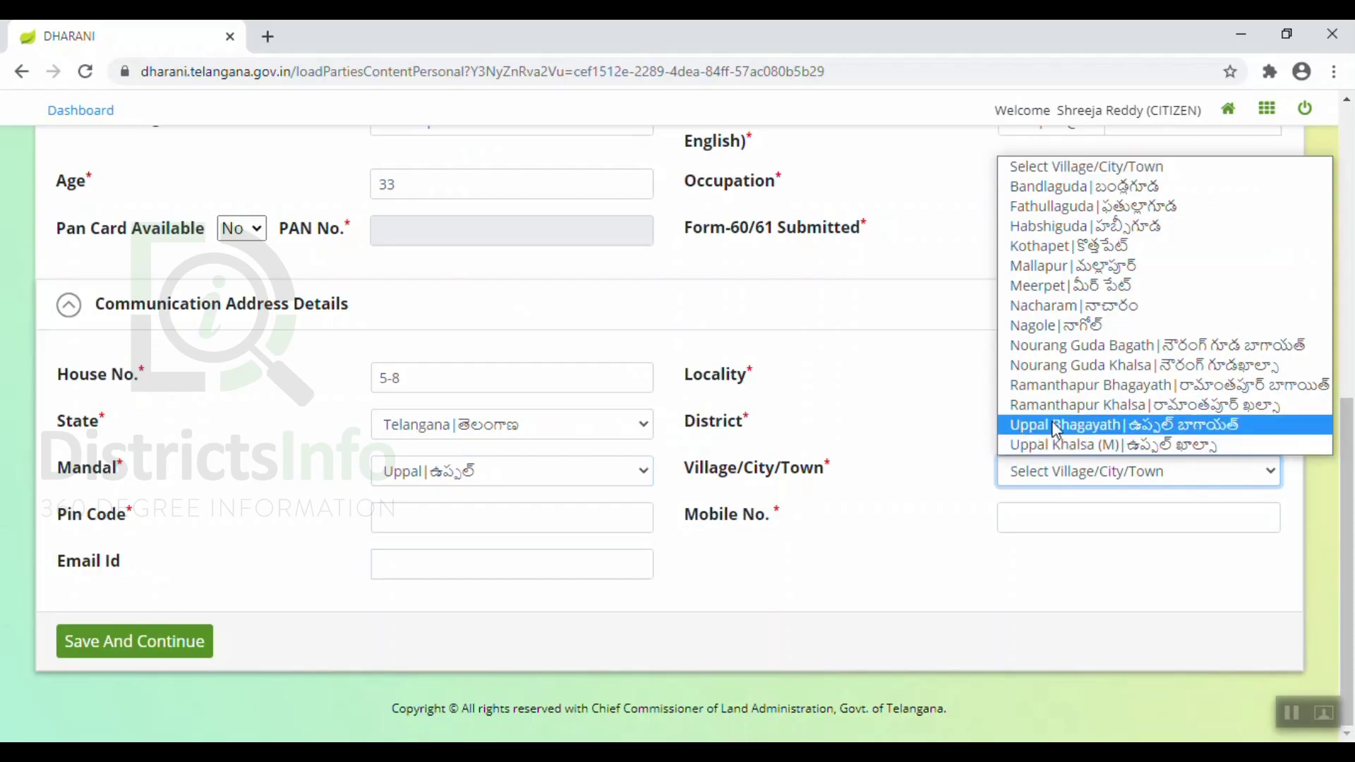
click(1055, 444)
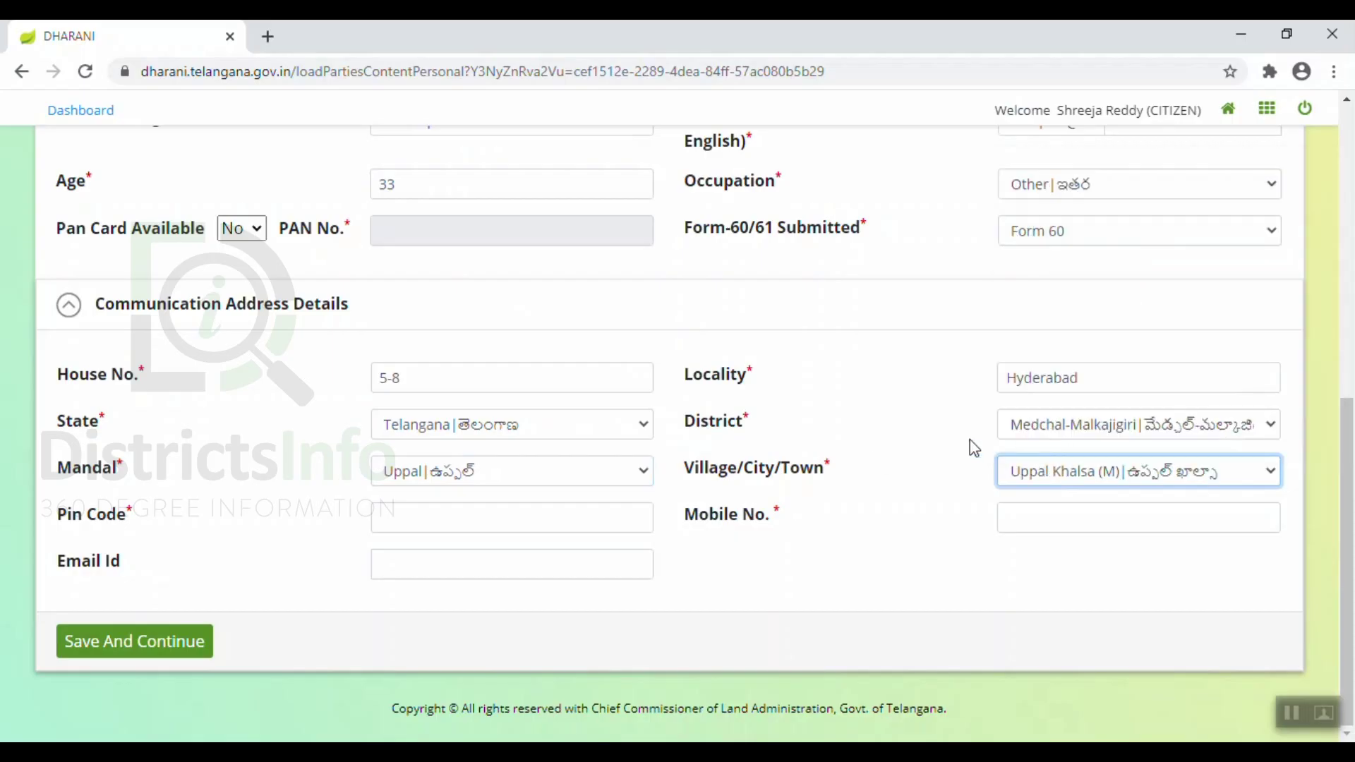
Step: Fill in the address pin code and the donee's mobile number
click(467, 513)
text(5000)
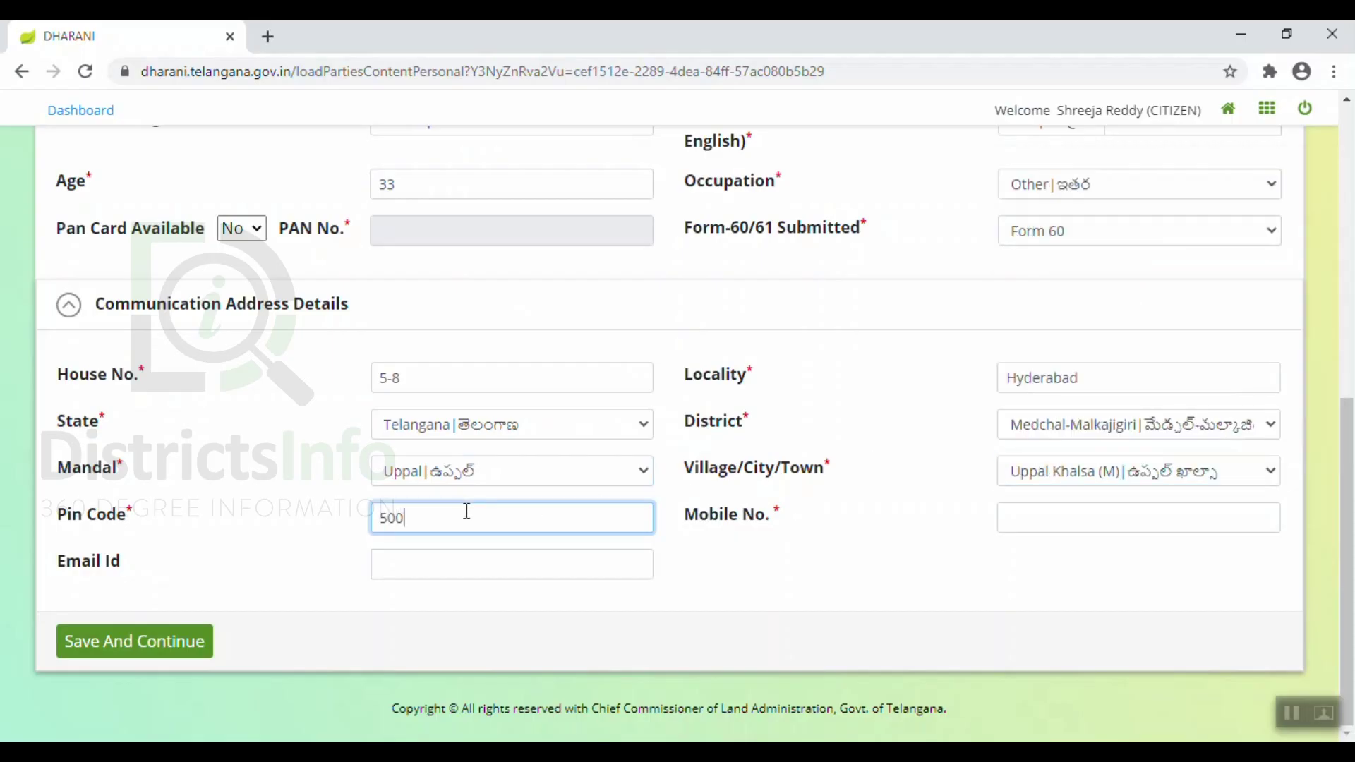
text(39)
click(1031, 524)
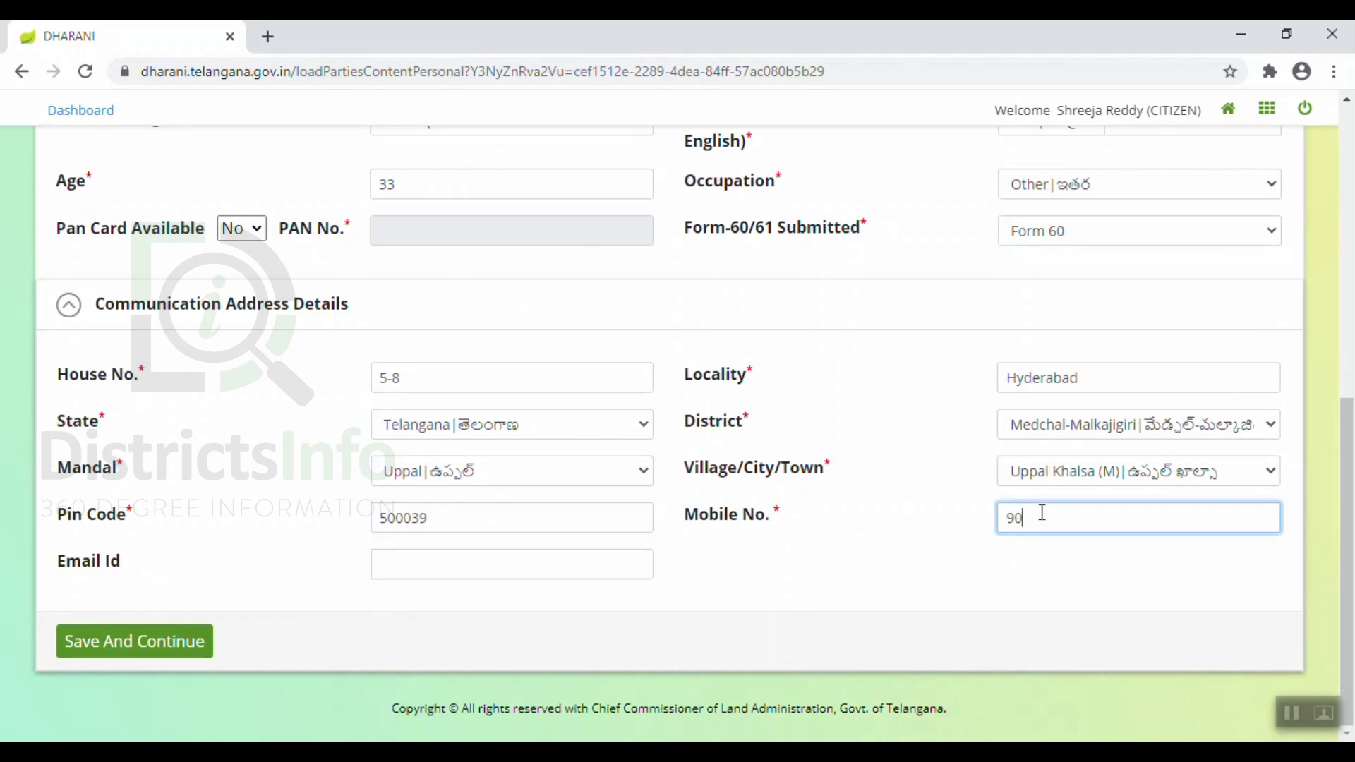
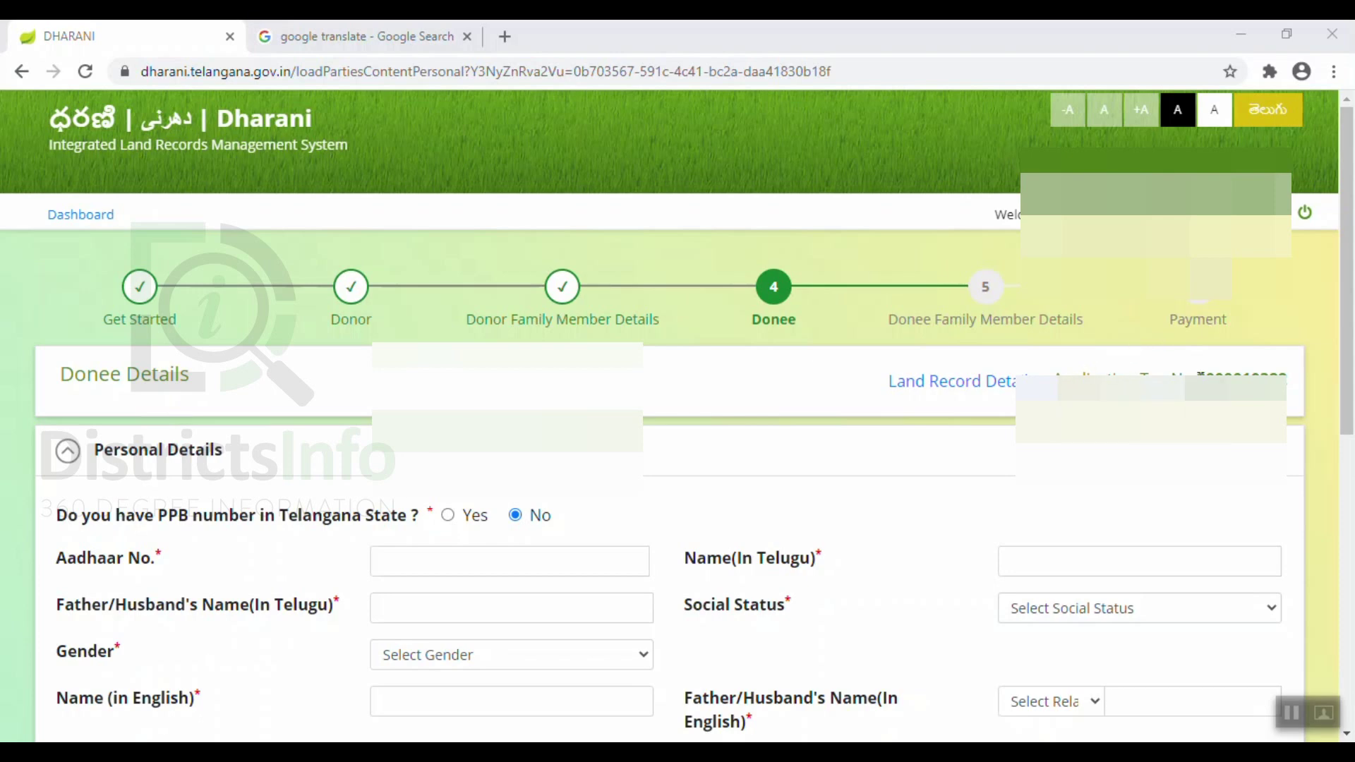
Step: Highlight the application number, then go back to the Citizen Dashboard
drag(1198, 381, 1293, 386)
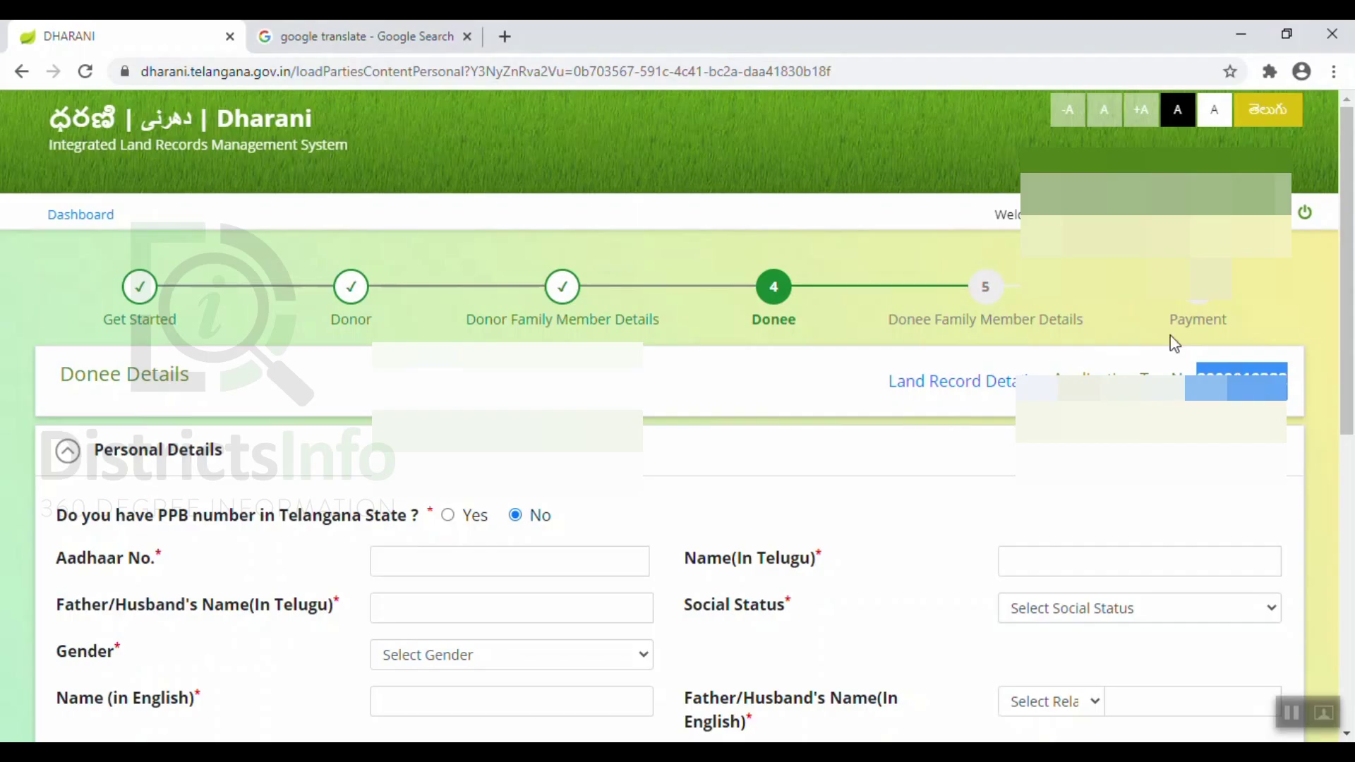
click(91, 216)
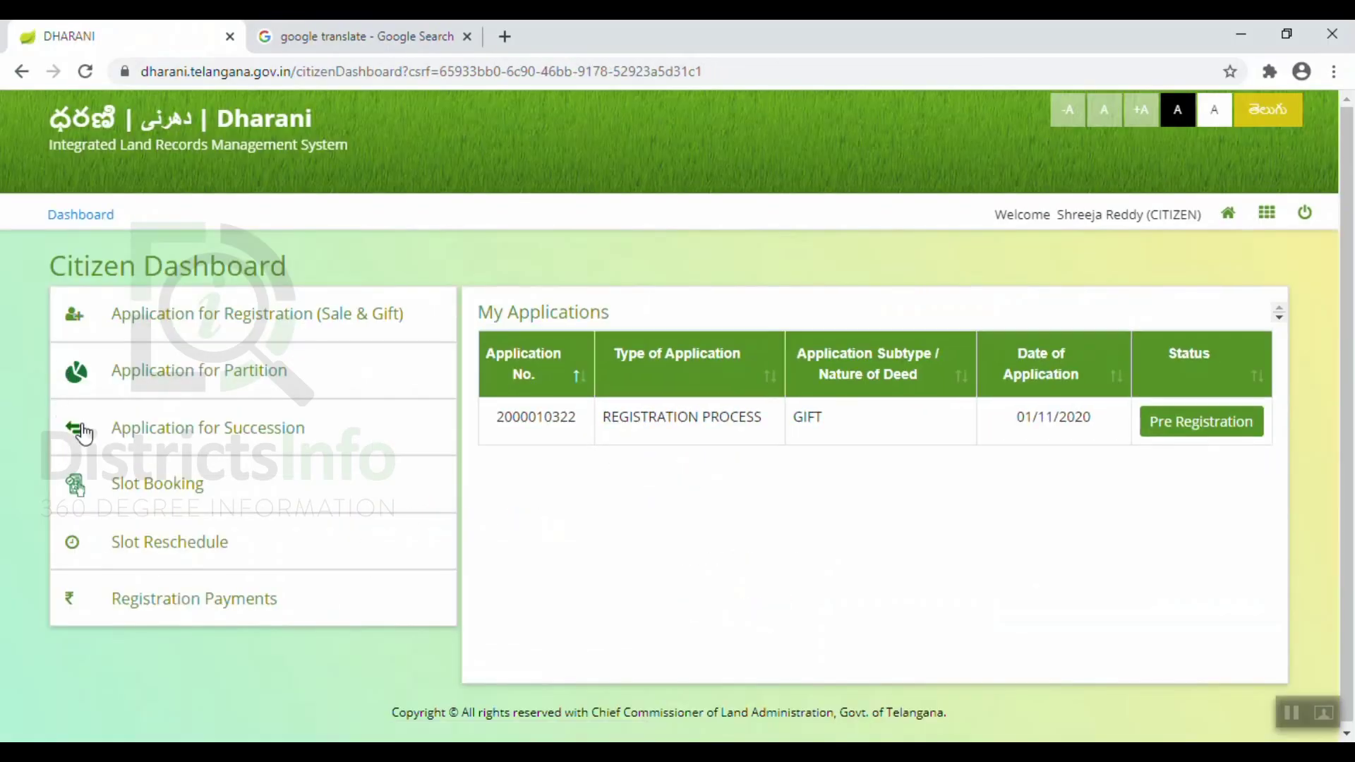
Step: Open the Slot Booking form and set Application Type to Registration
click(151, 487)
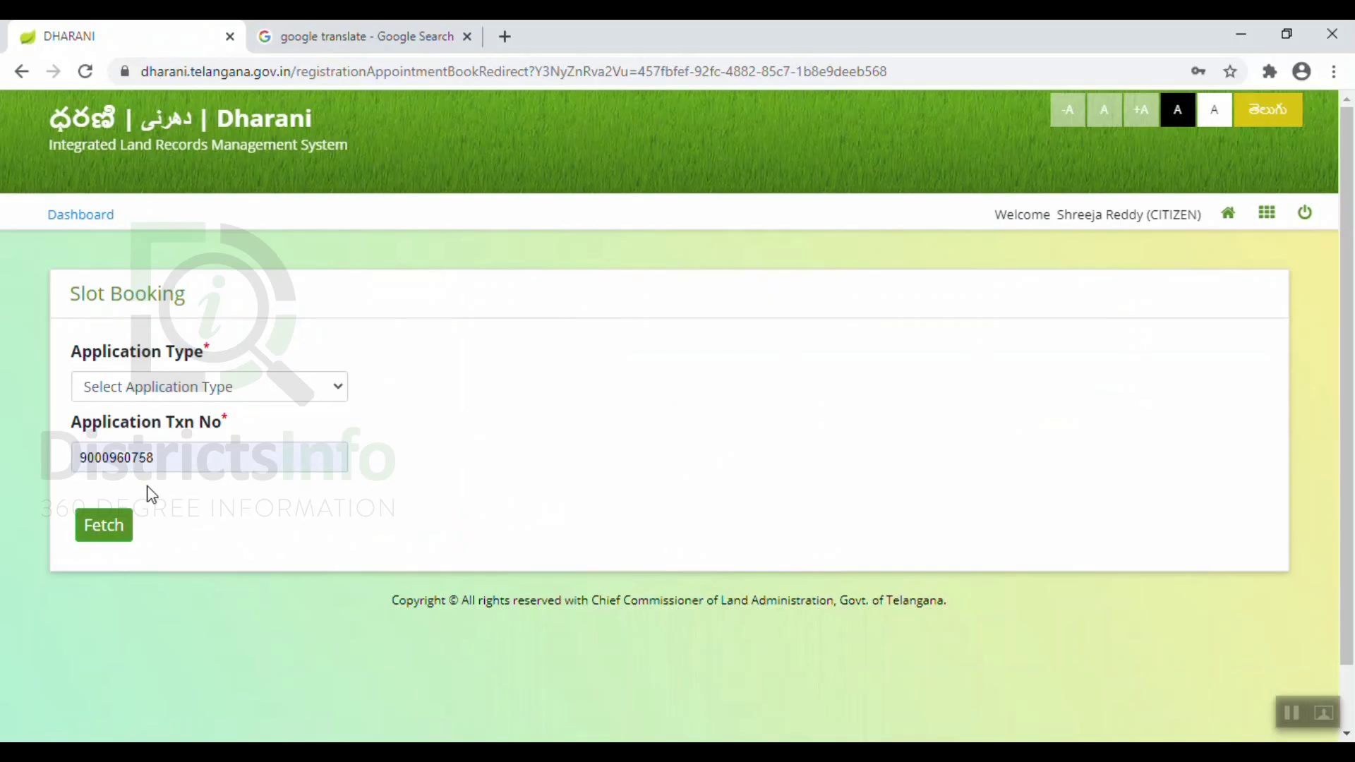
click(135, 389)
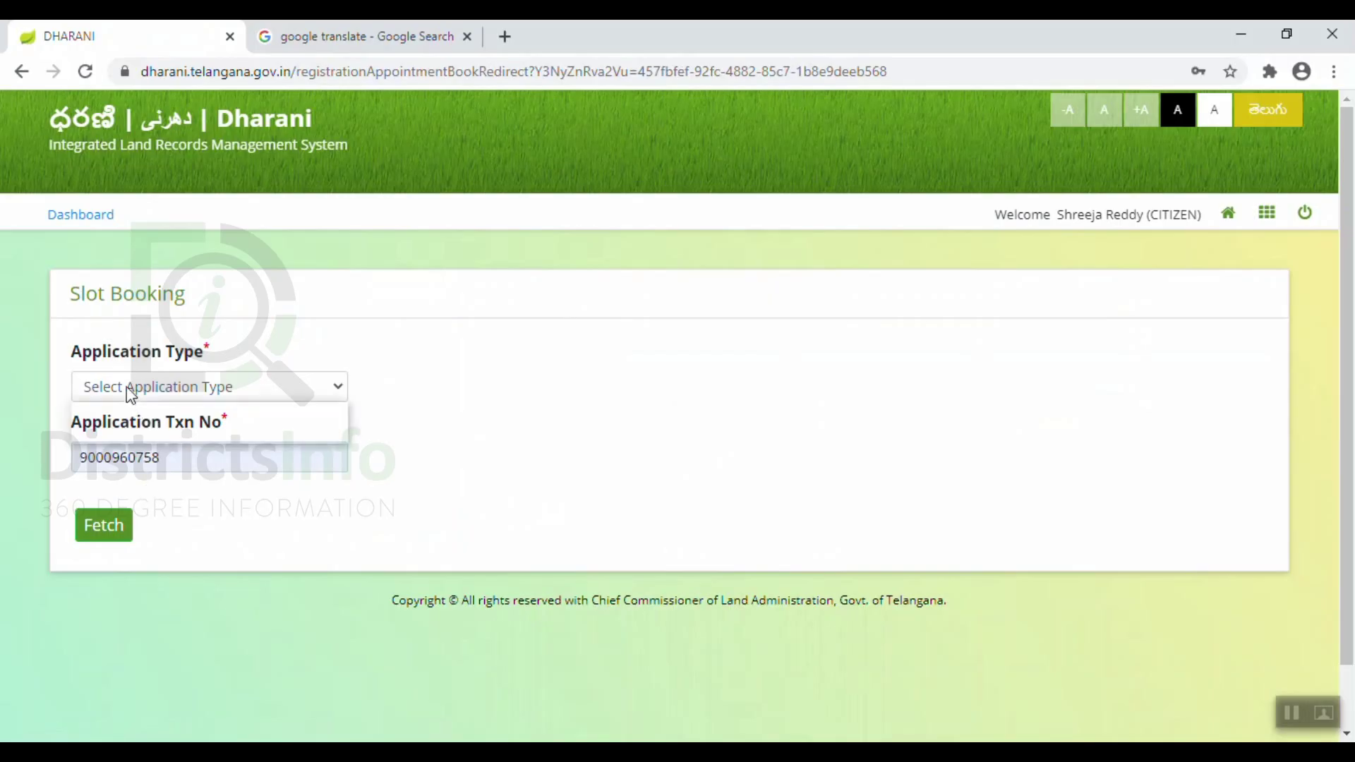
click(122, 432)
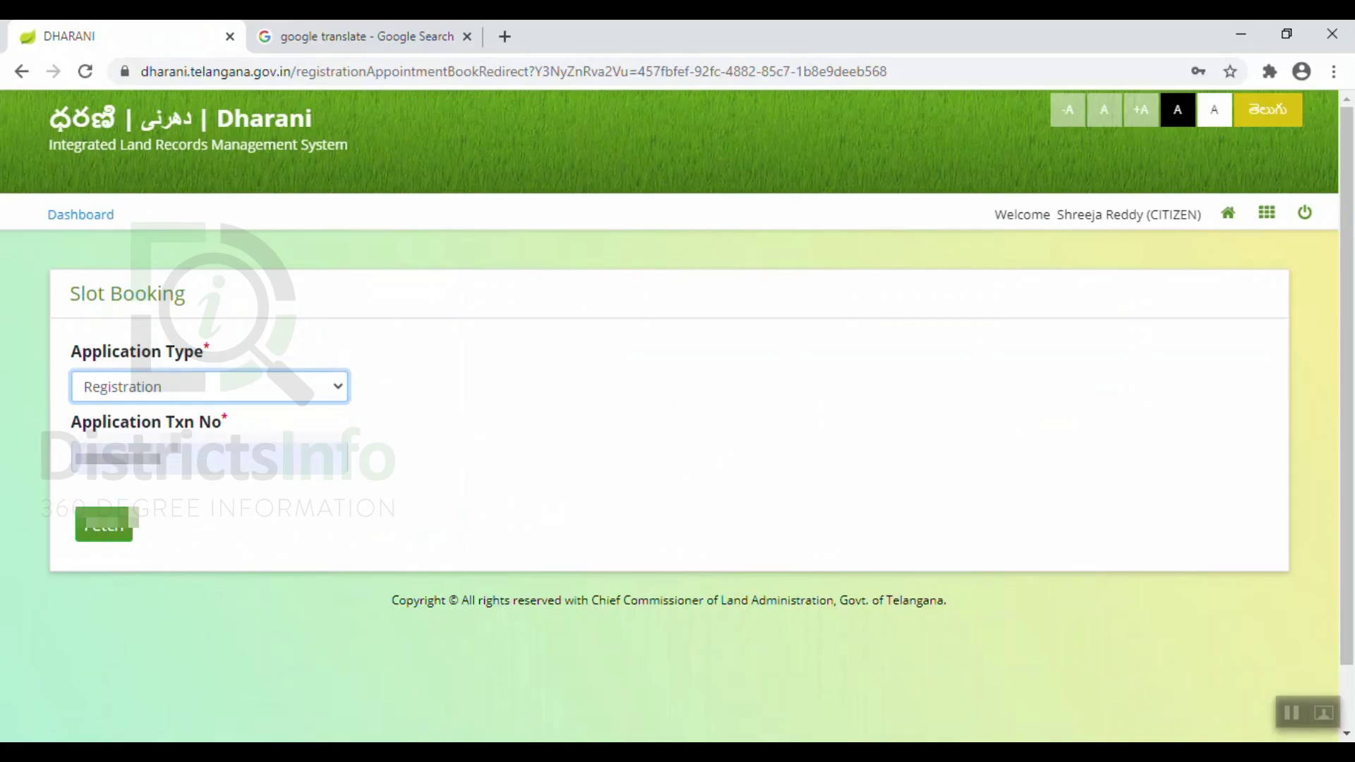
Step: Clear the pre-filled Application Txn No so the field is empty
drag(175, 455, 67, 455)
key(BackSpace)
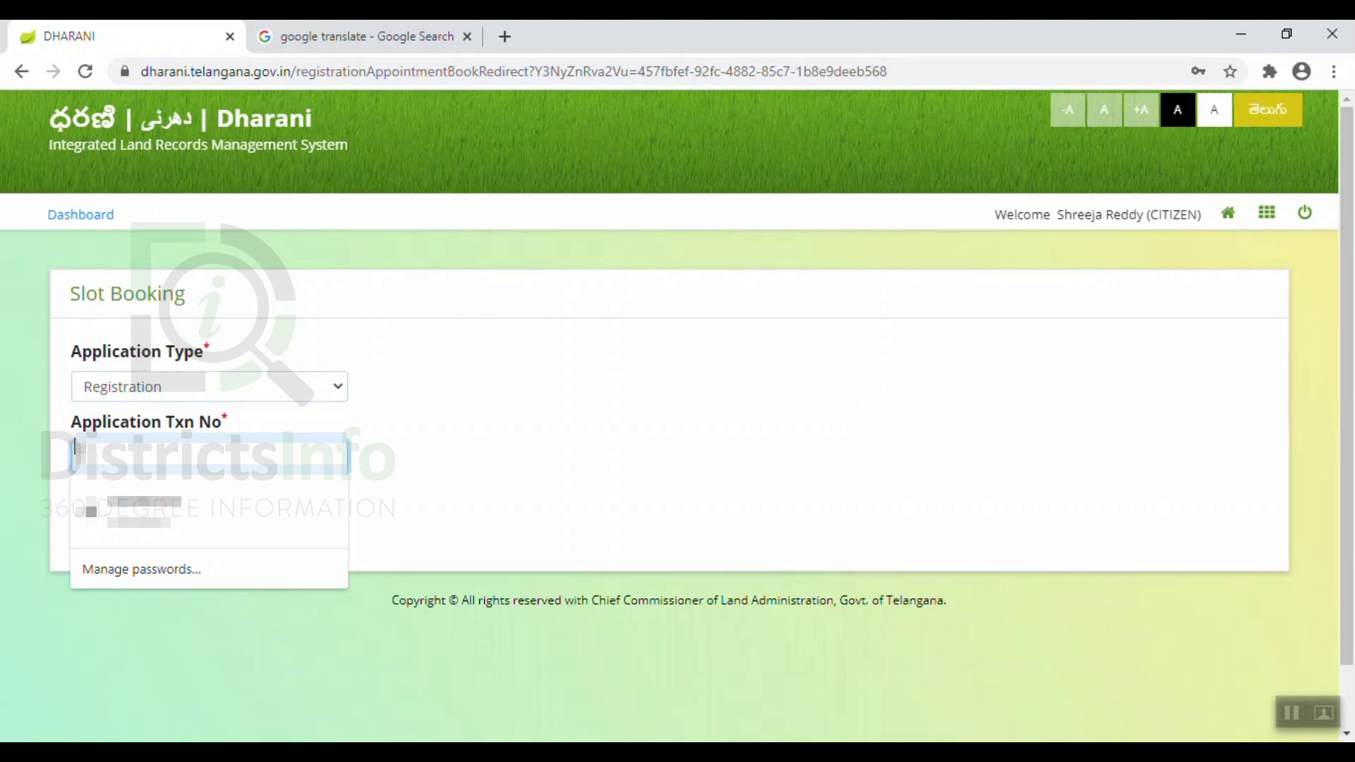
click(503, 459)
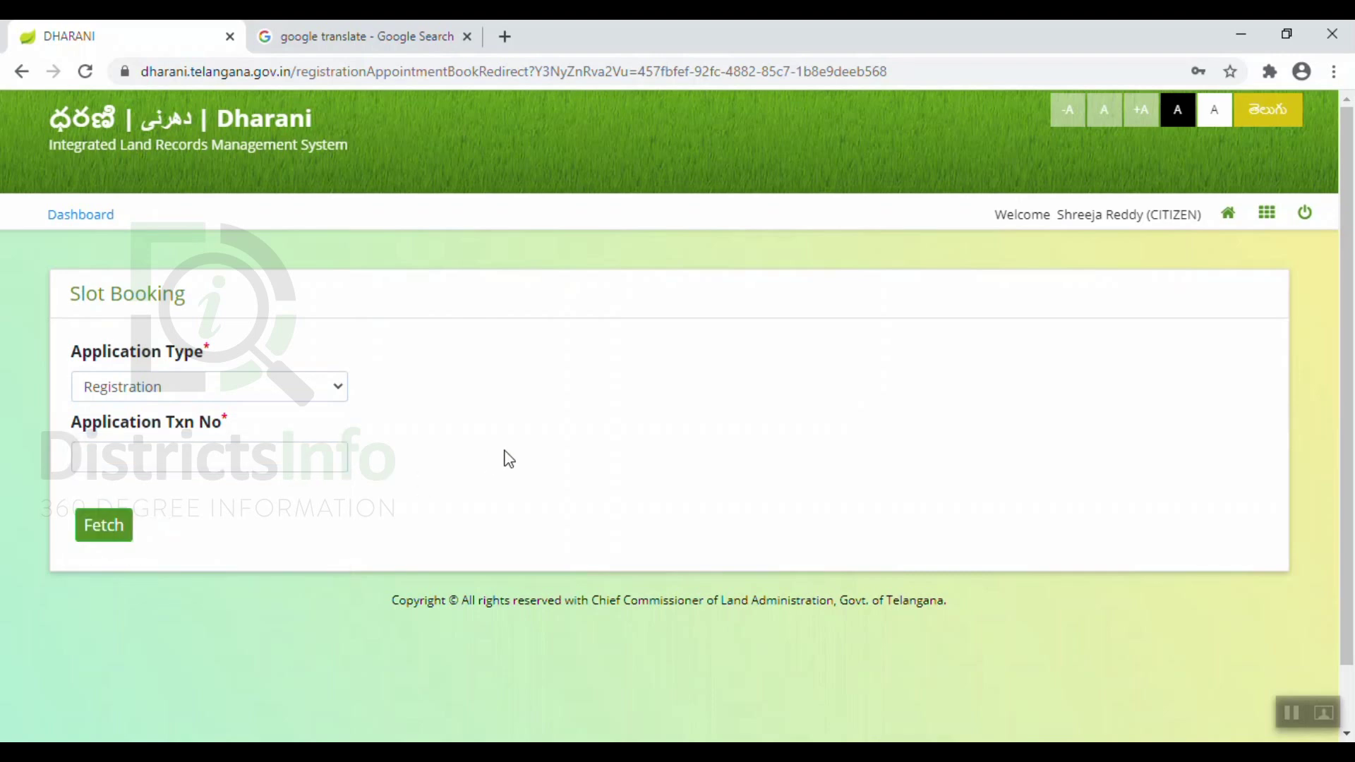